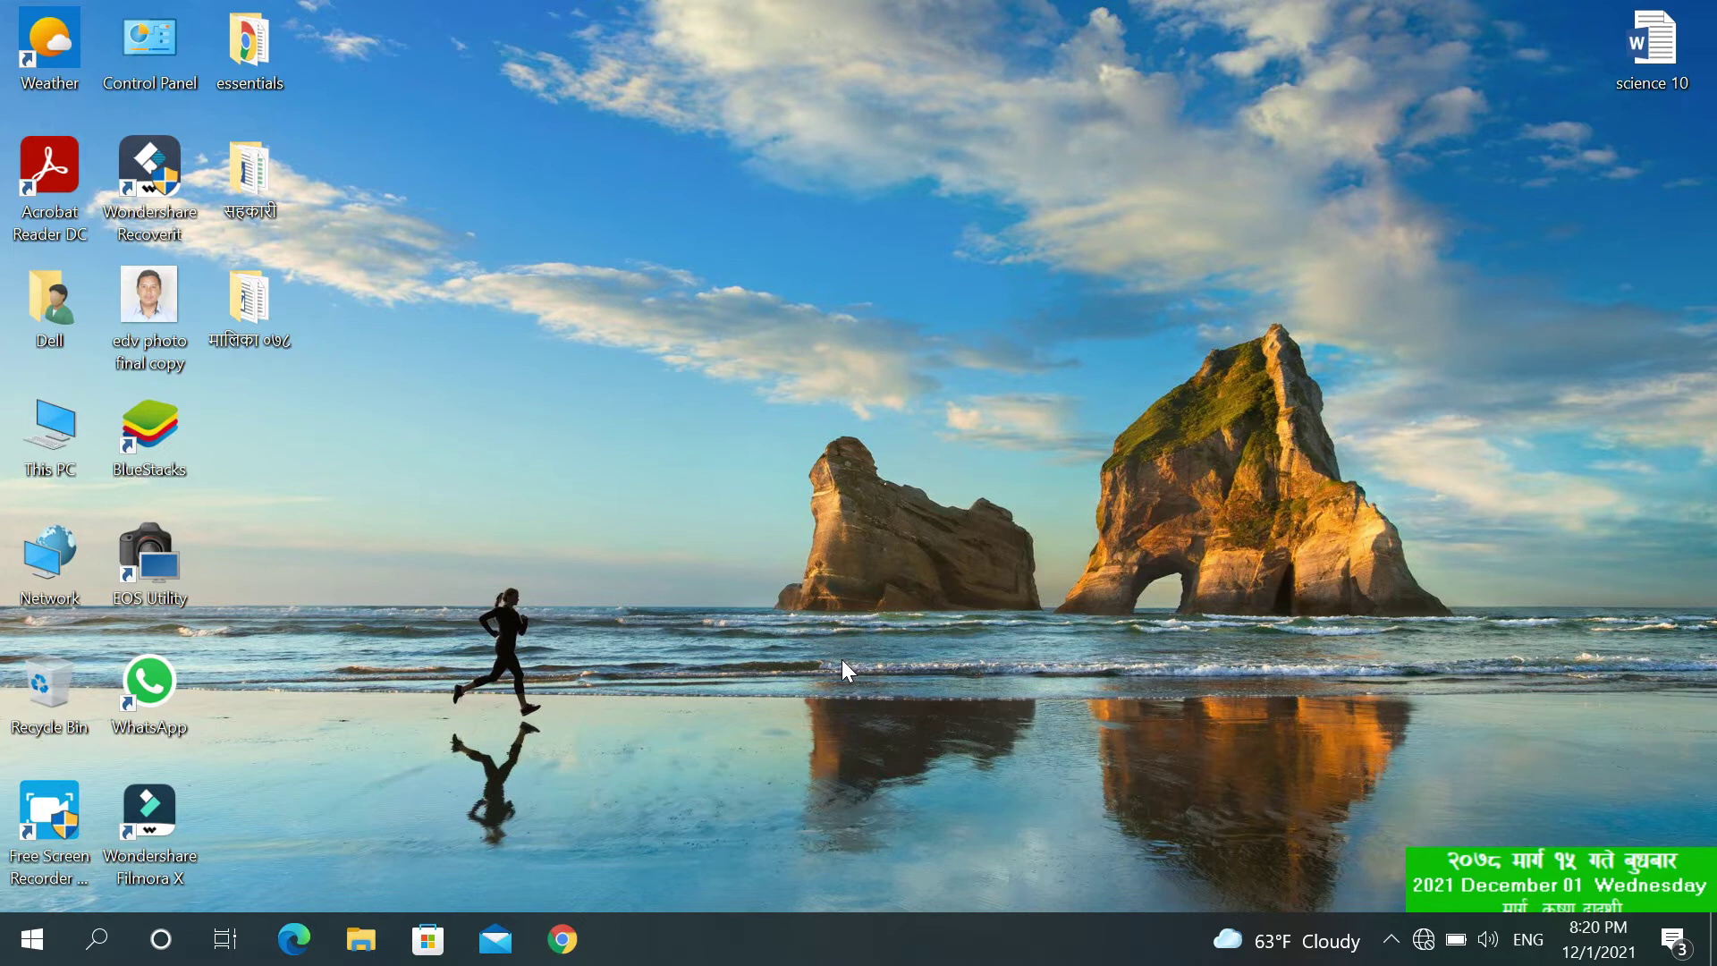
Step: Search 'power' in the Start menu and launch PowerPoint 2013
key("super")
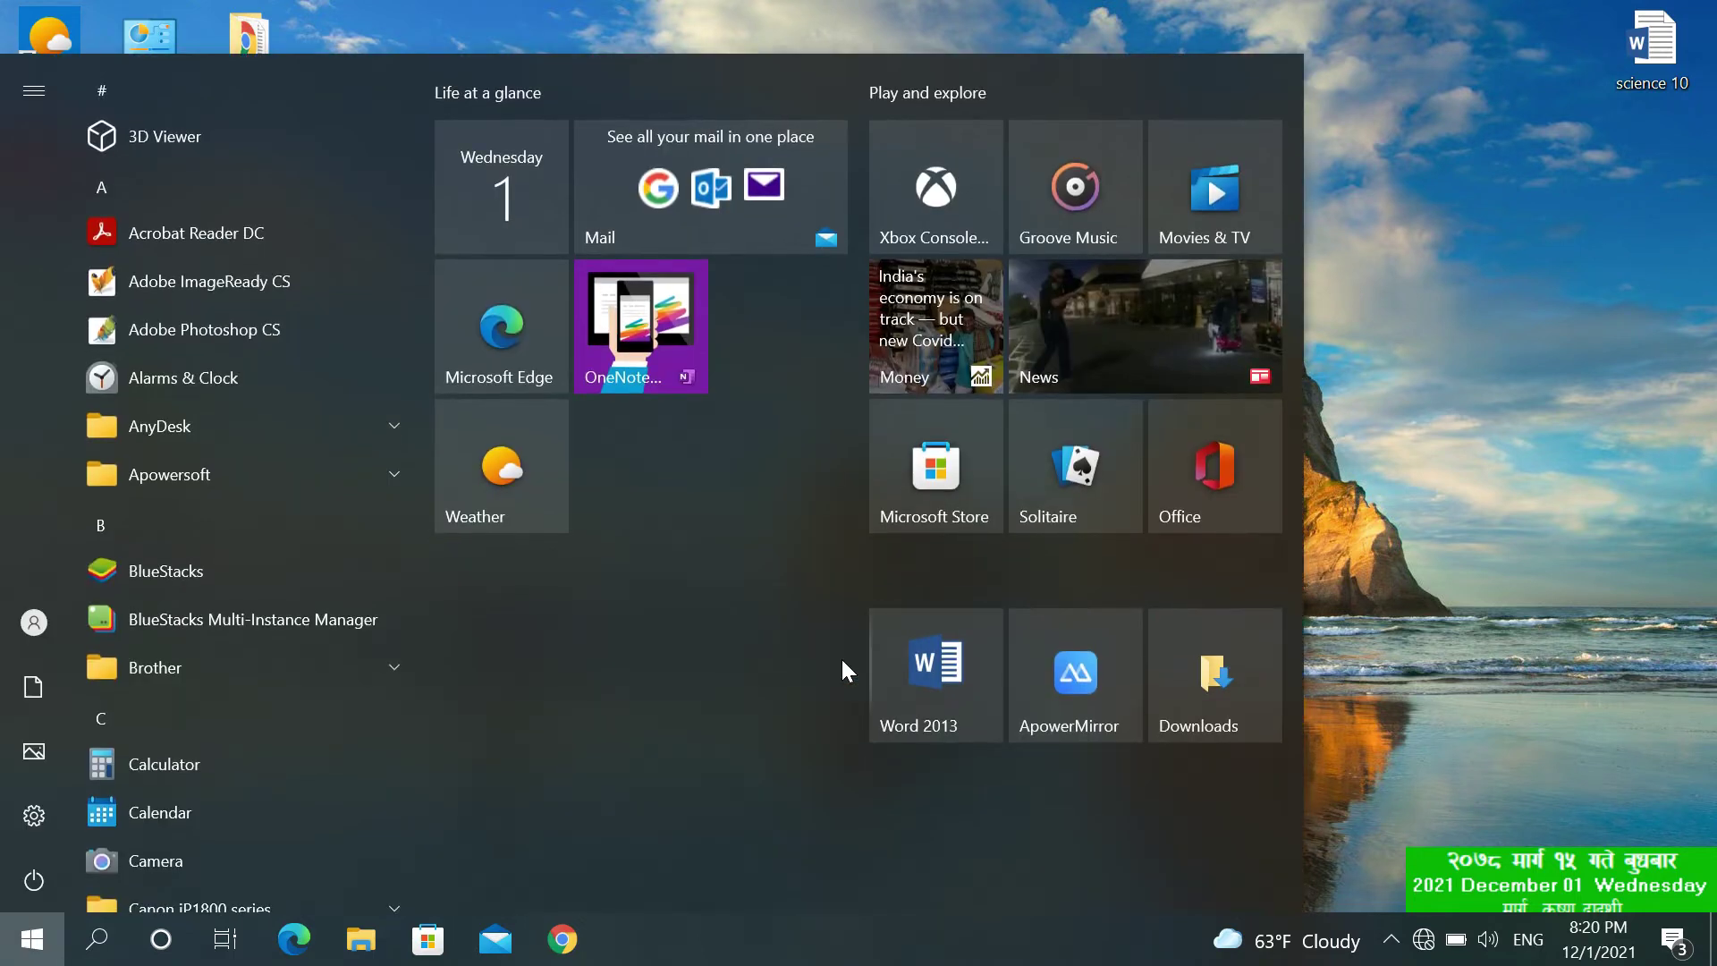
key("Escape")
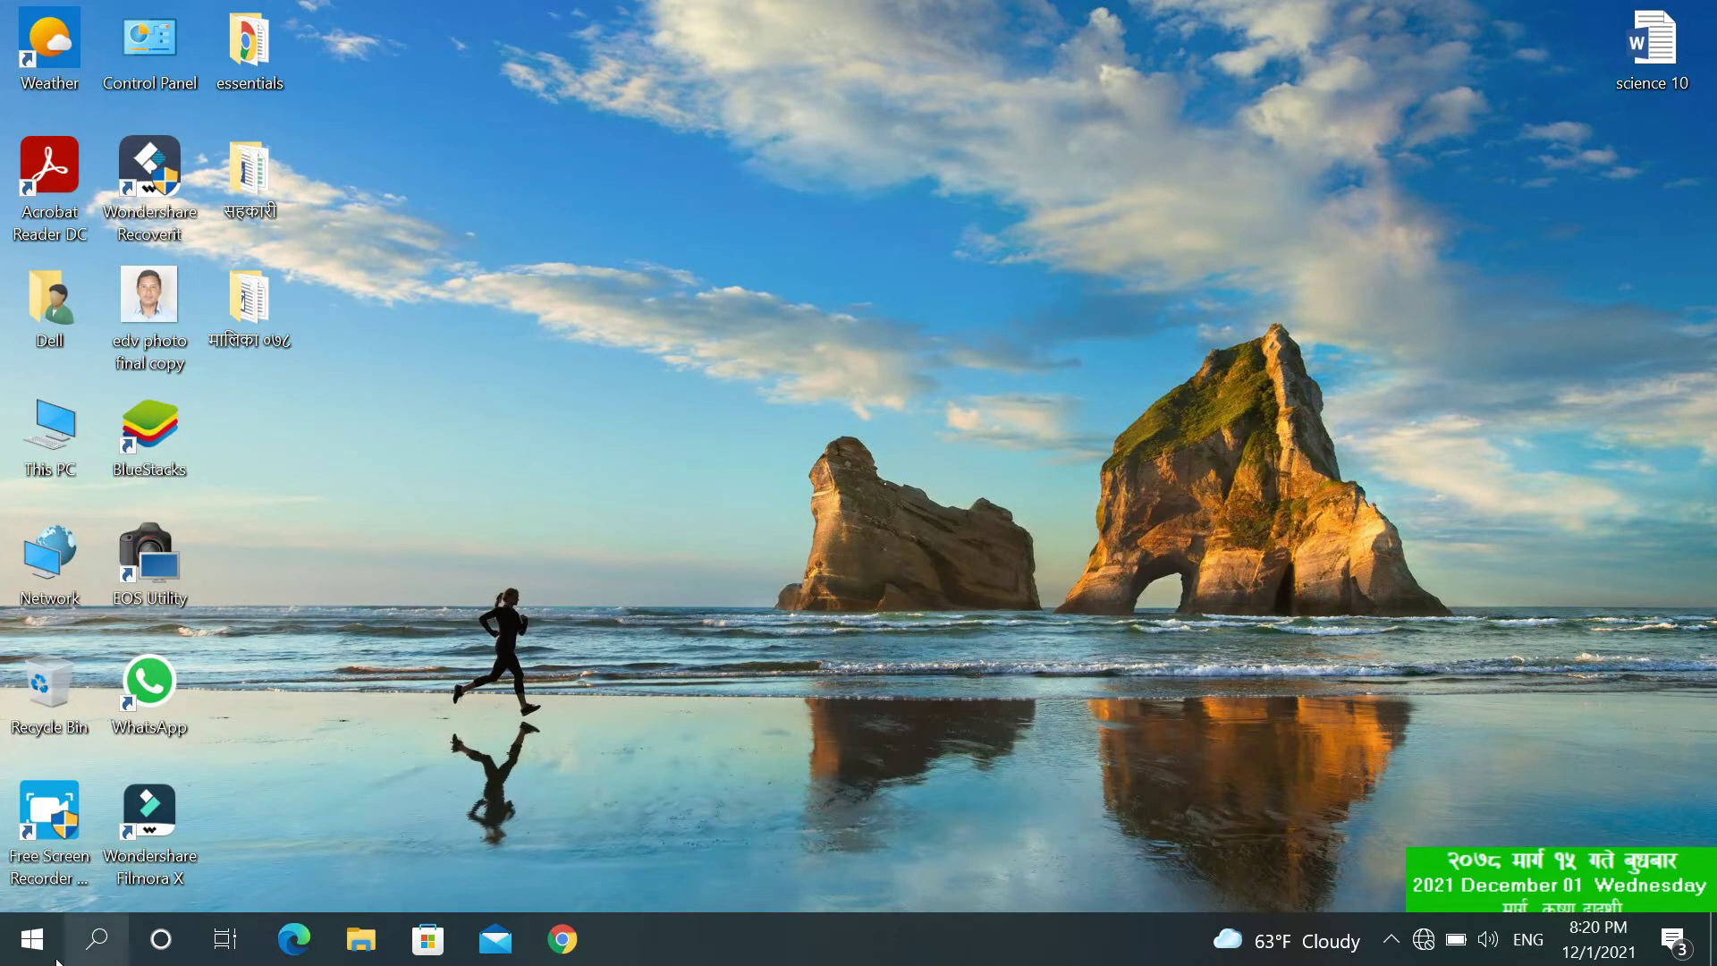
left_click(40, 948)
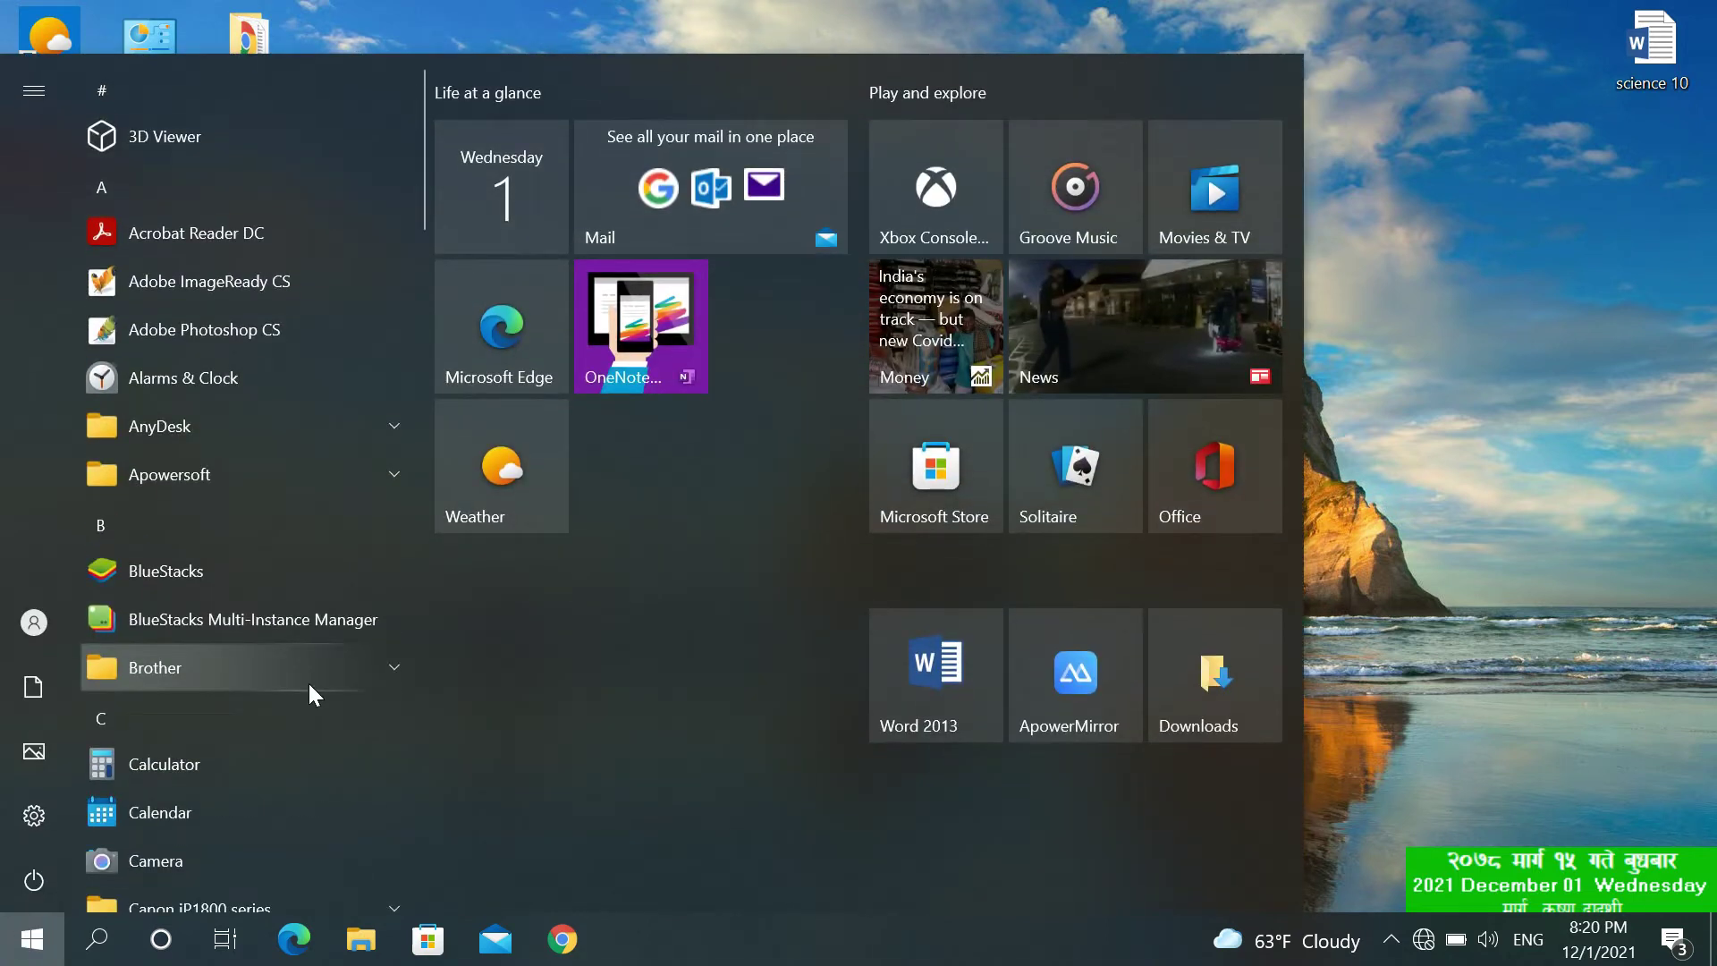
type("power")
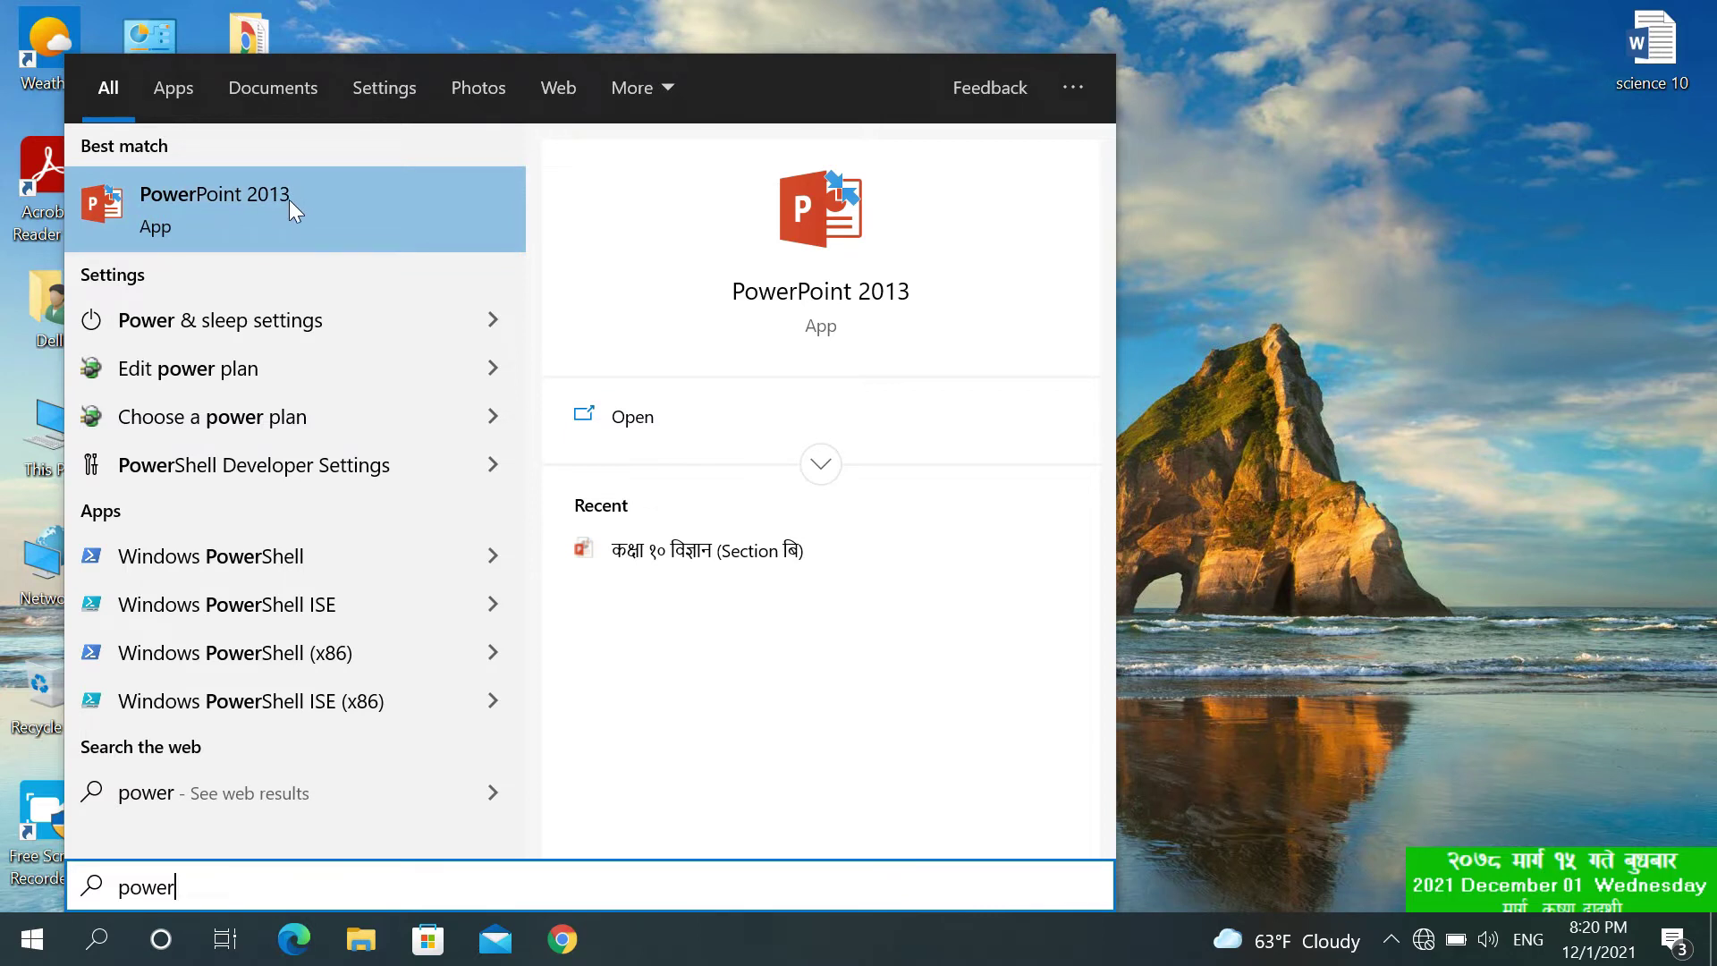
left_click(210, 201)
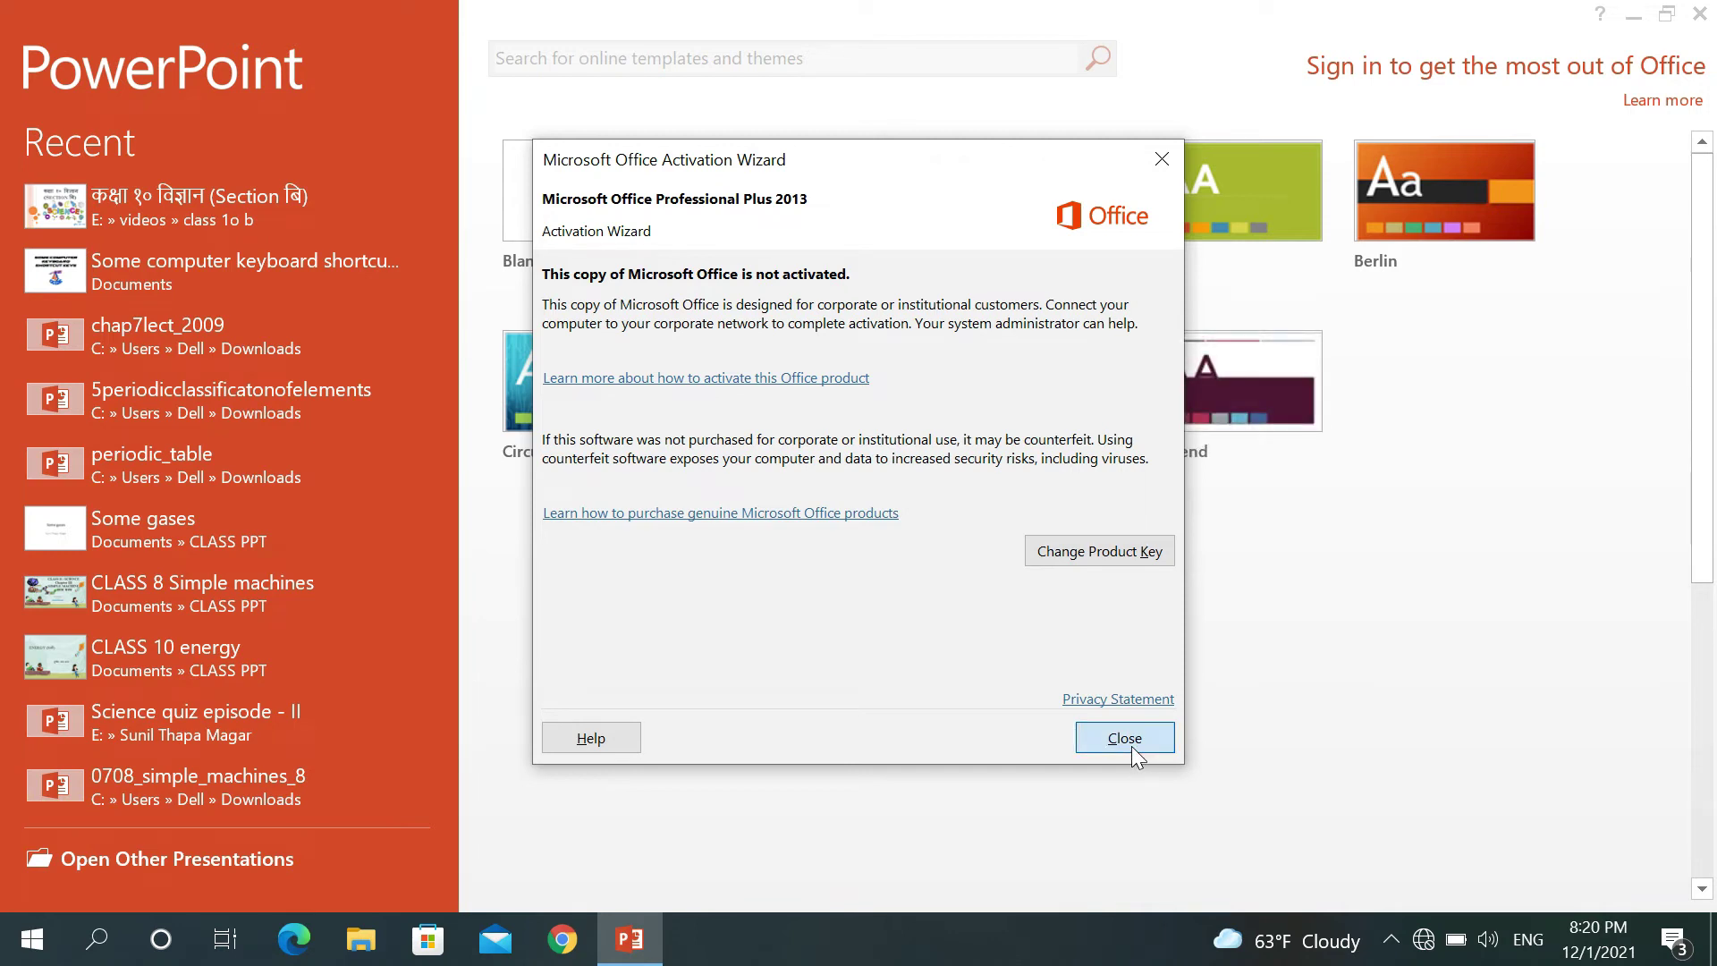
Step: Dismiss the activation wizard, preview Main Event and Ion Boardroom, then create a blank presentation
left_click(1131, 748)
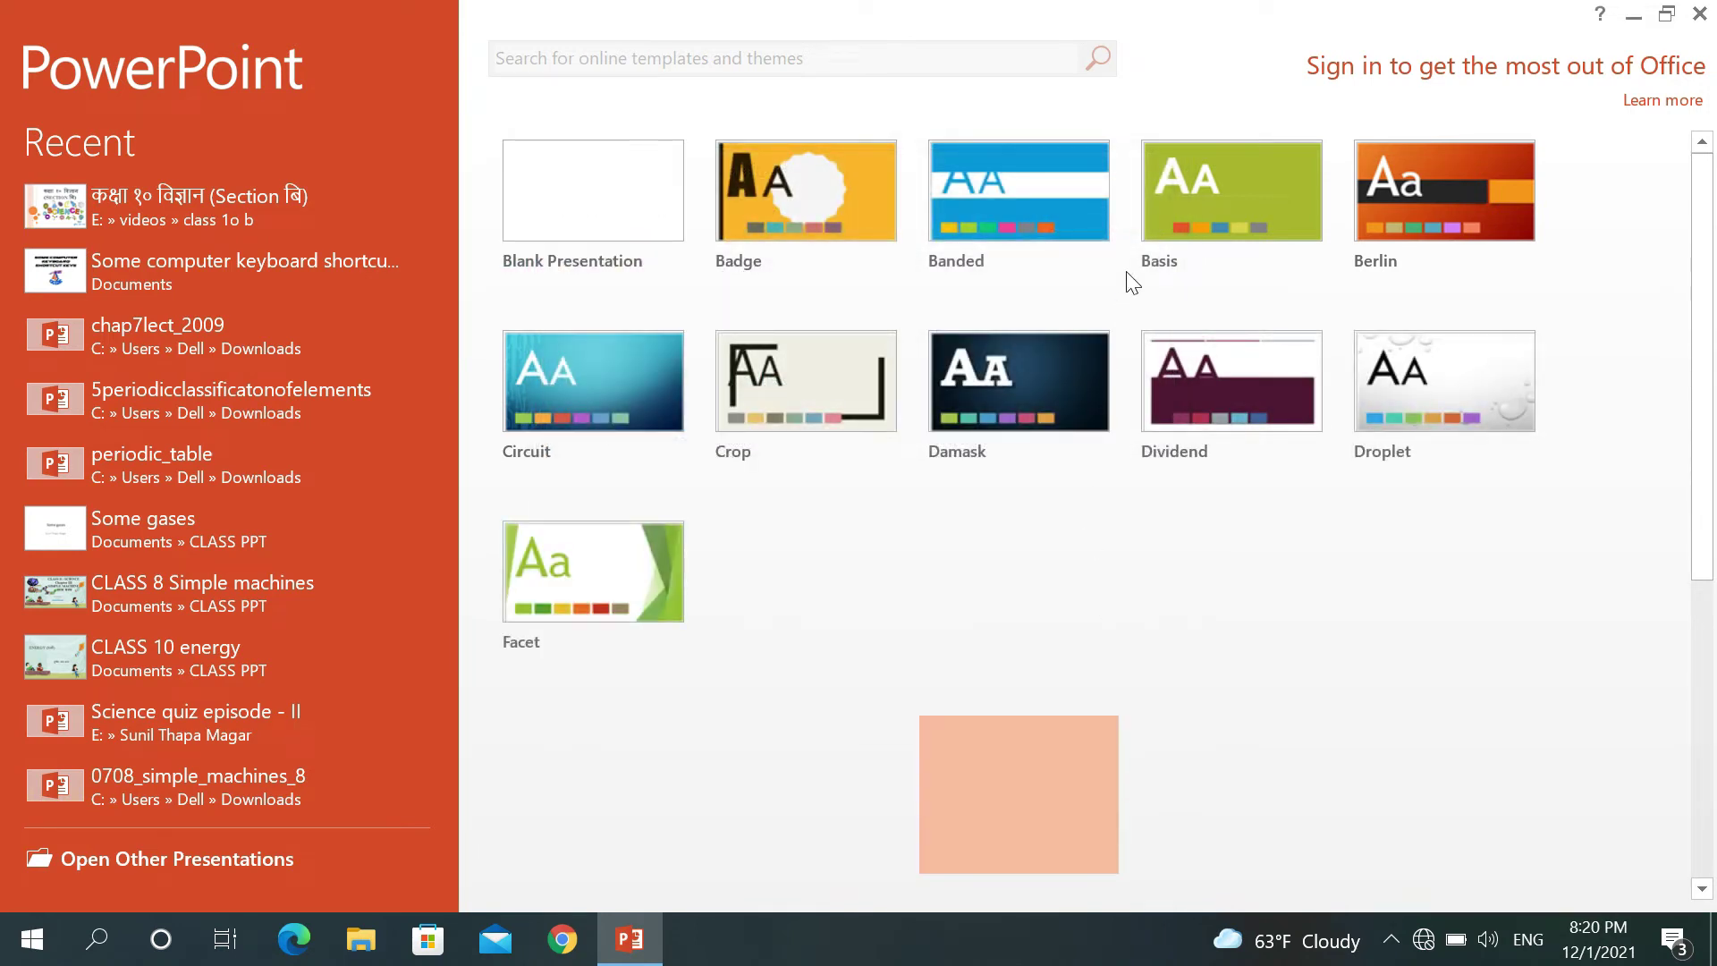
left_click(727, 183)
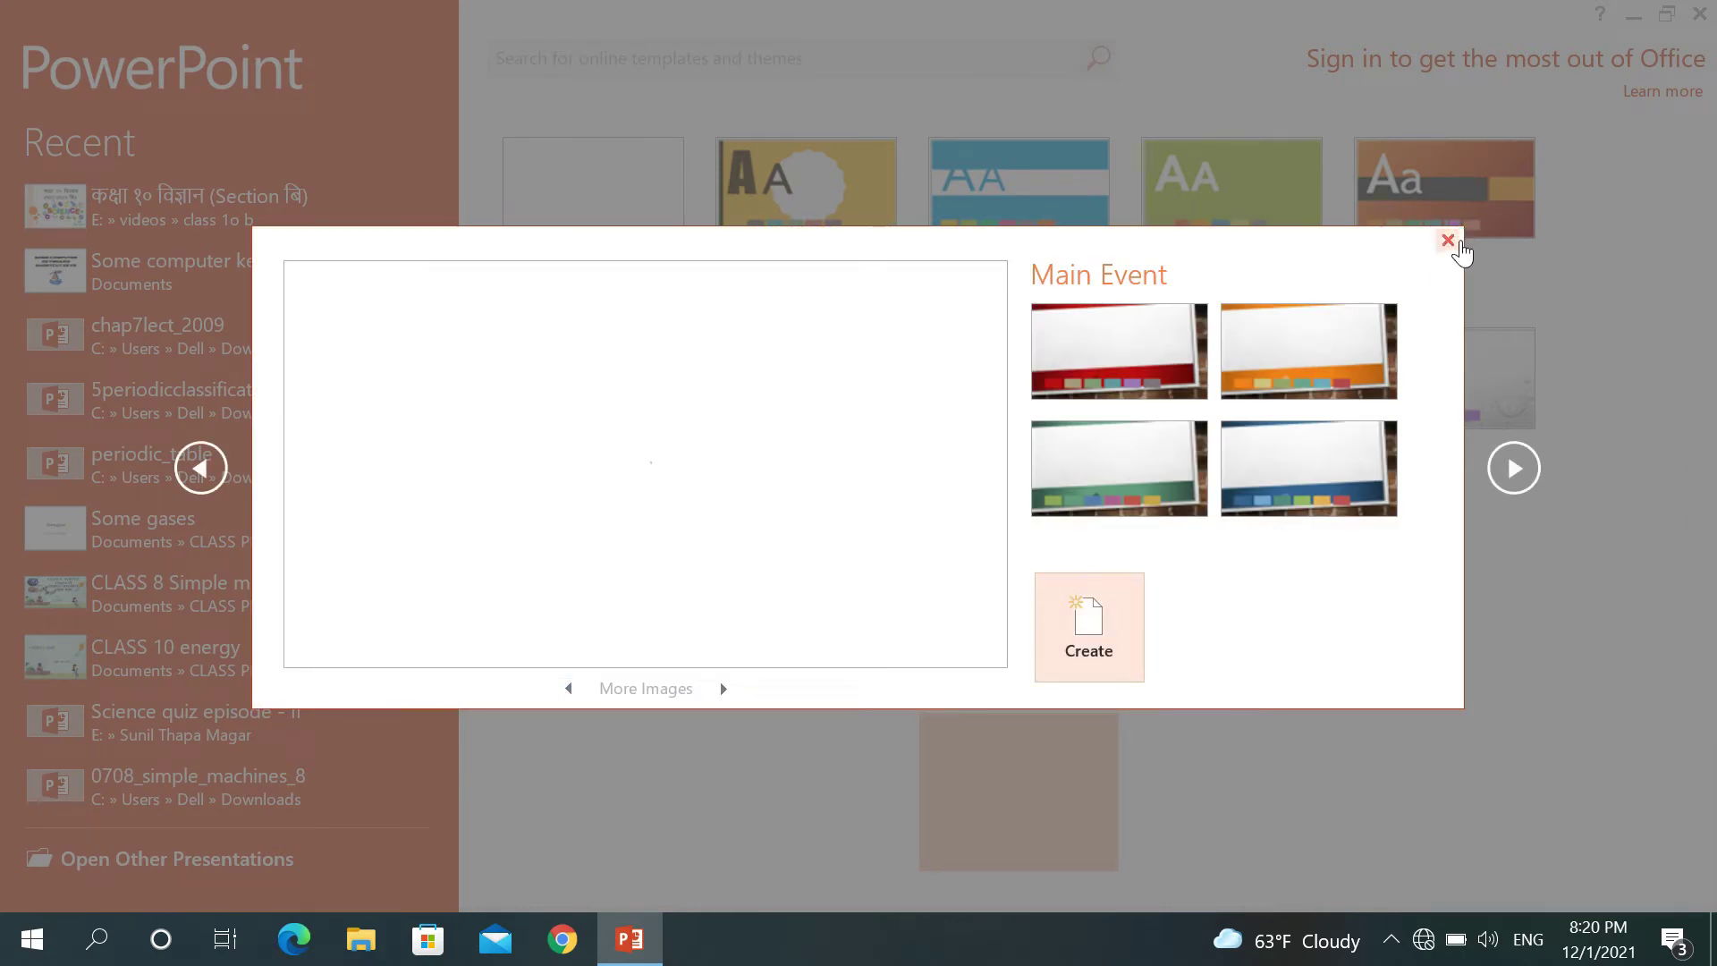
left_click(1448, 241)
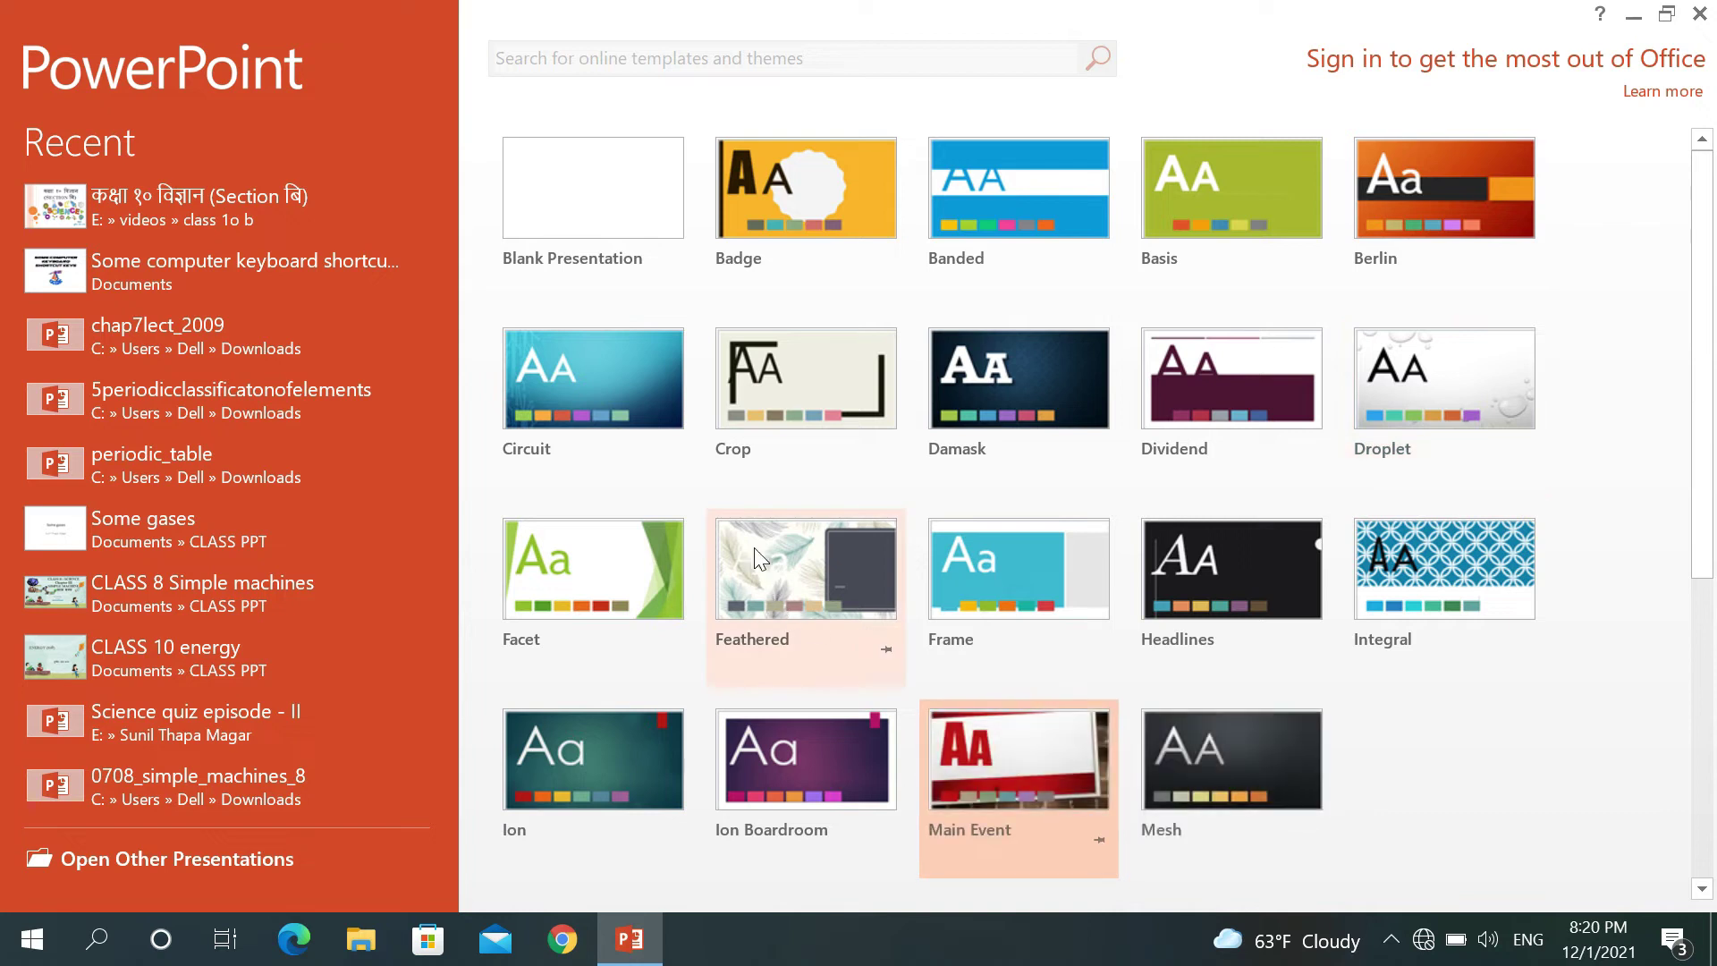
left_click(785, 746)
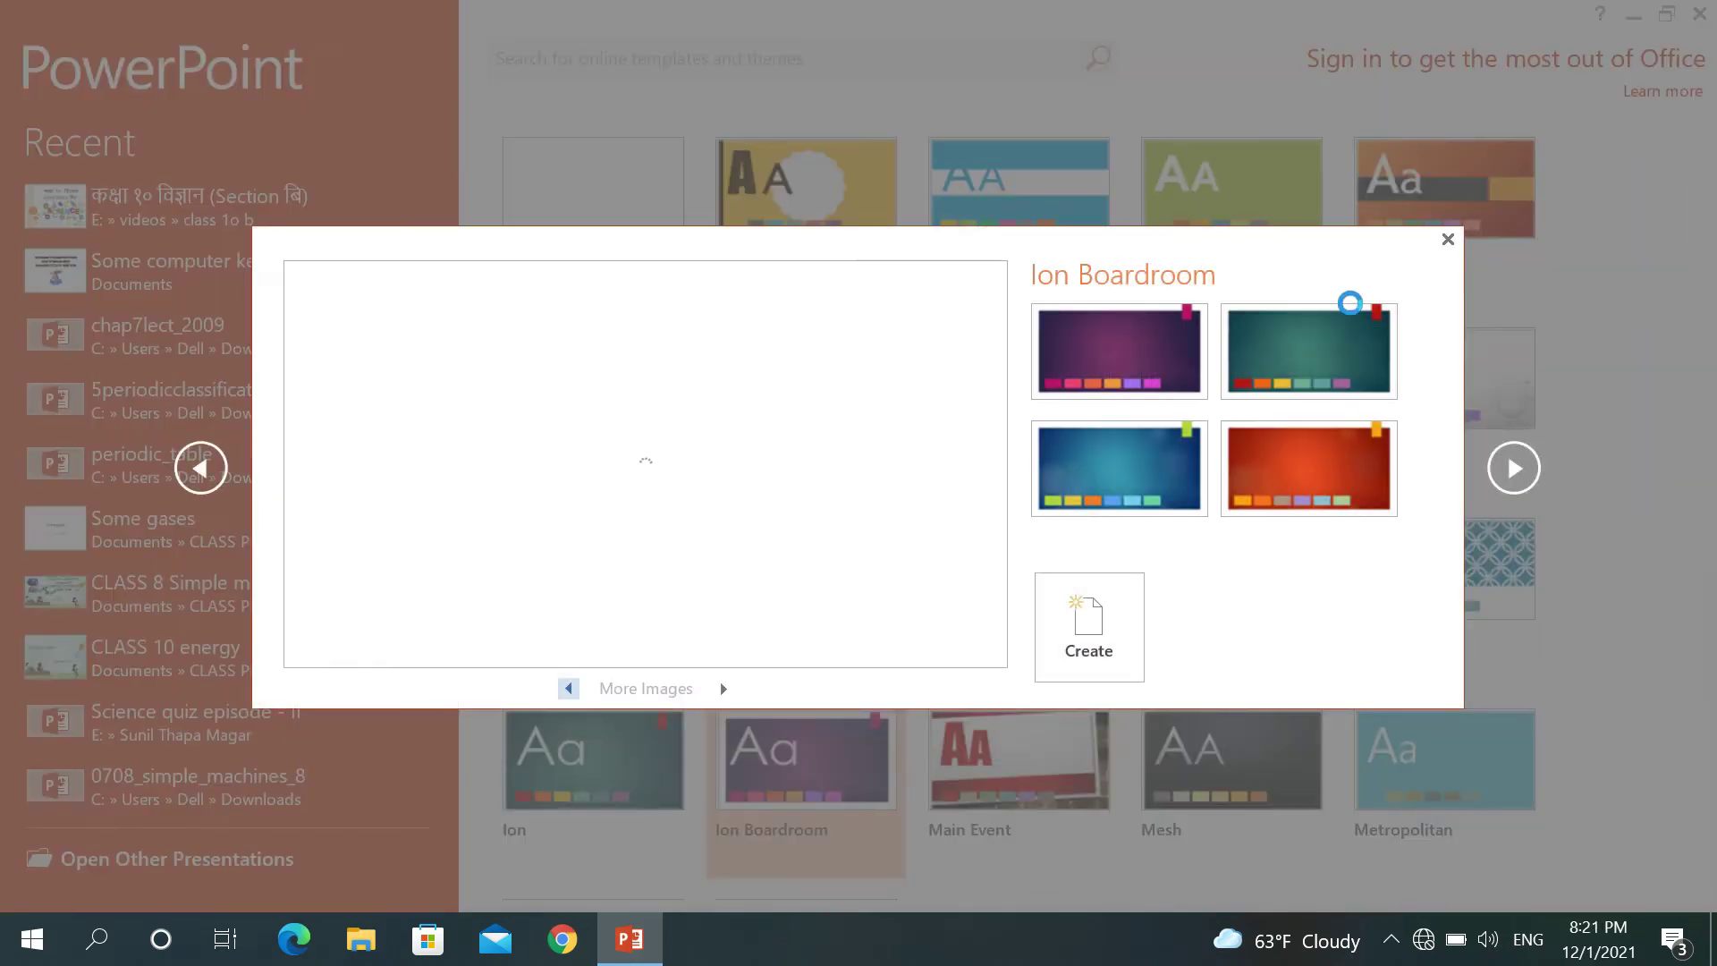
left_click(1447, 241)
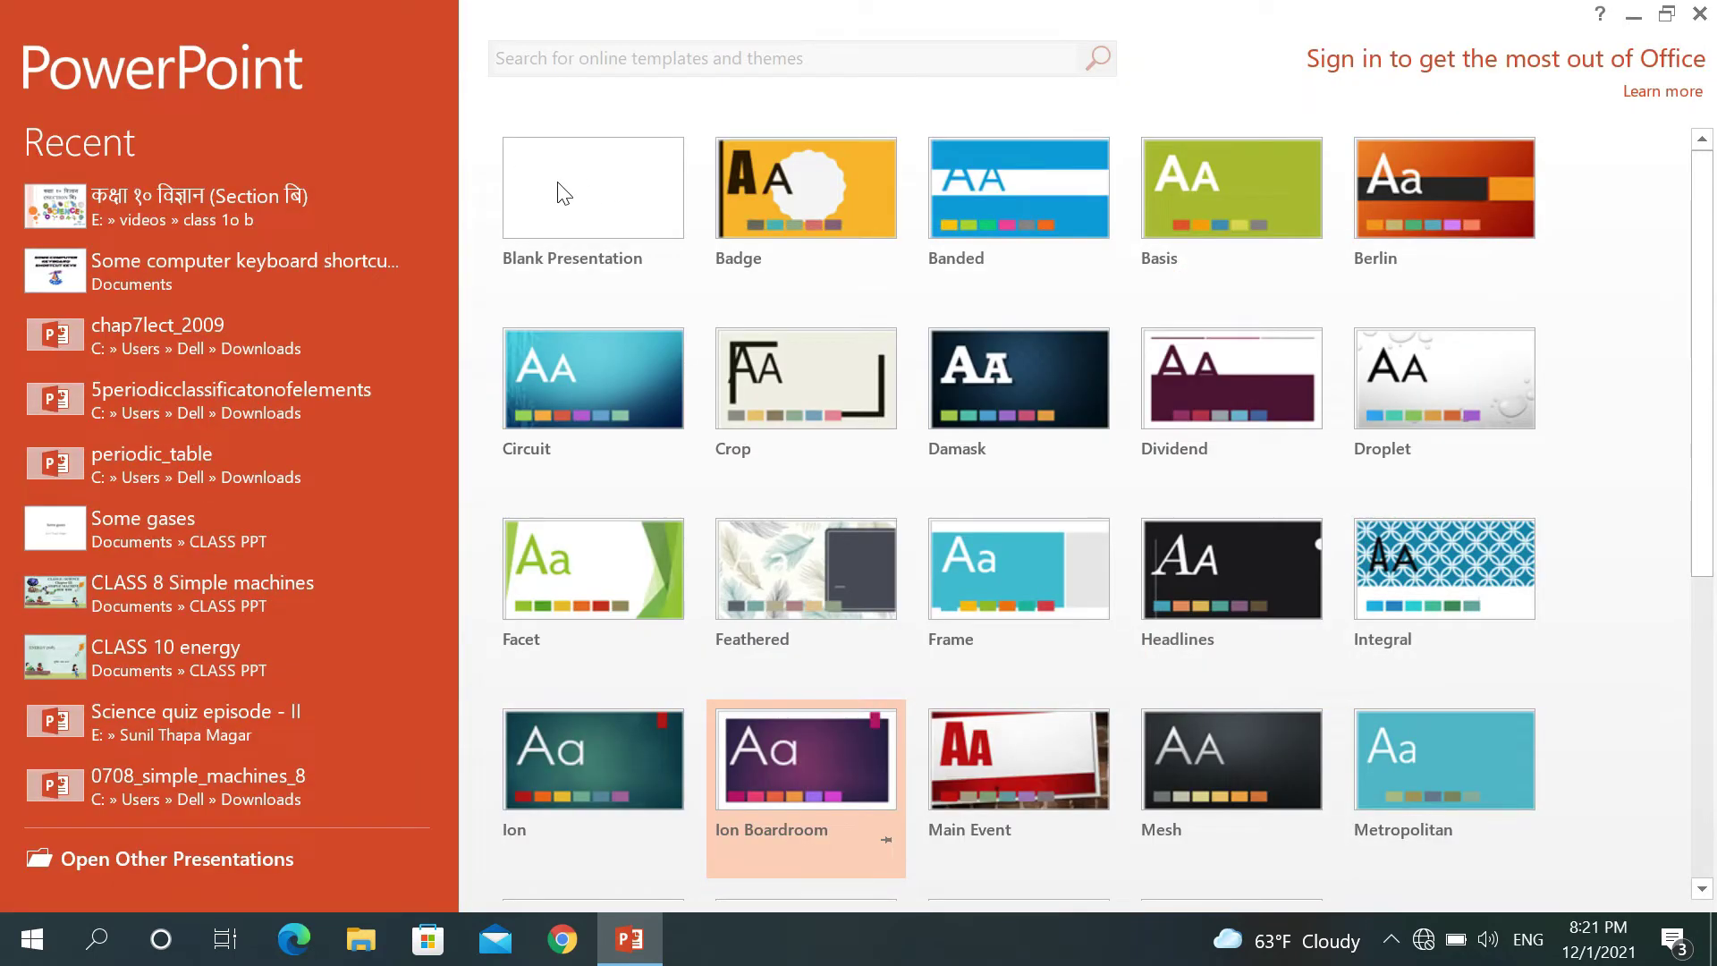
left_click(563, 193)
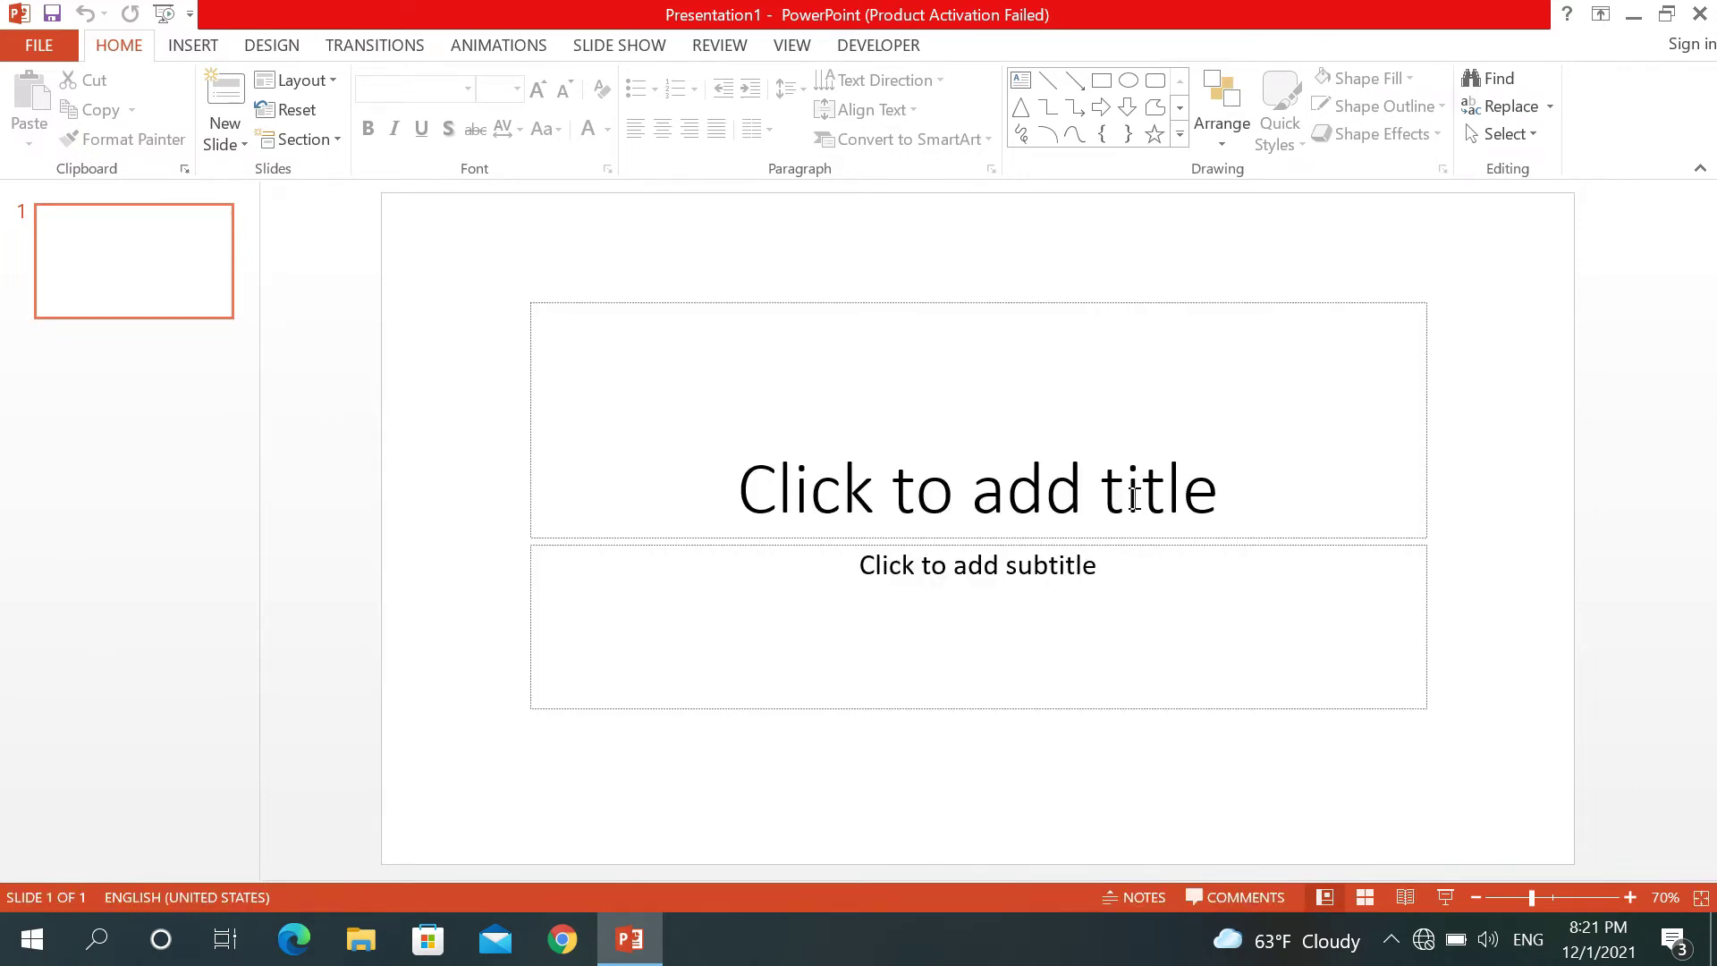
Step: Type the title 'INTRODUCTION TO POWER POINT' on the title slide
left_click(269, 52)
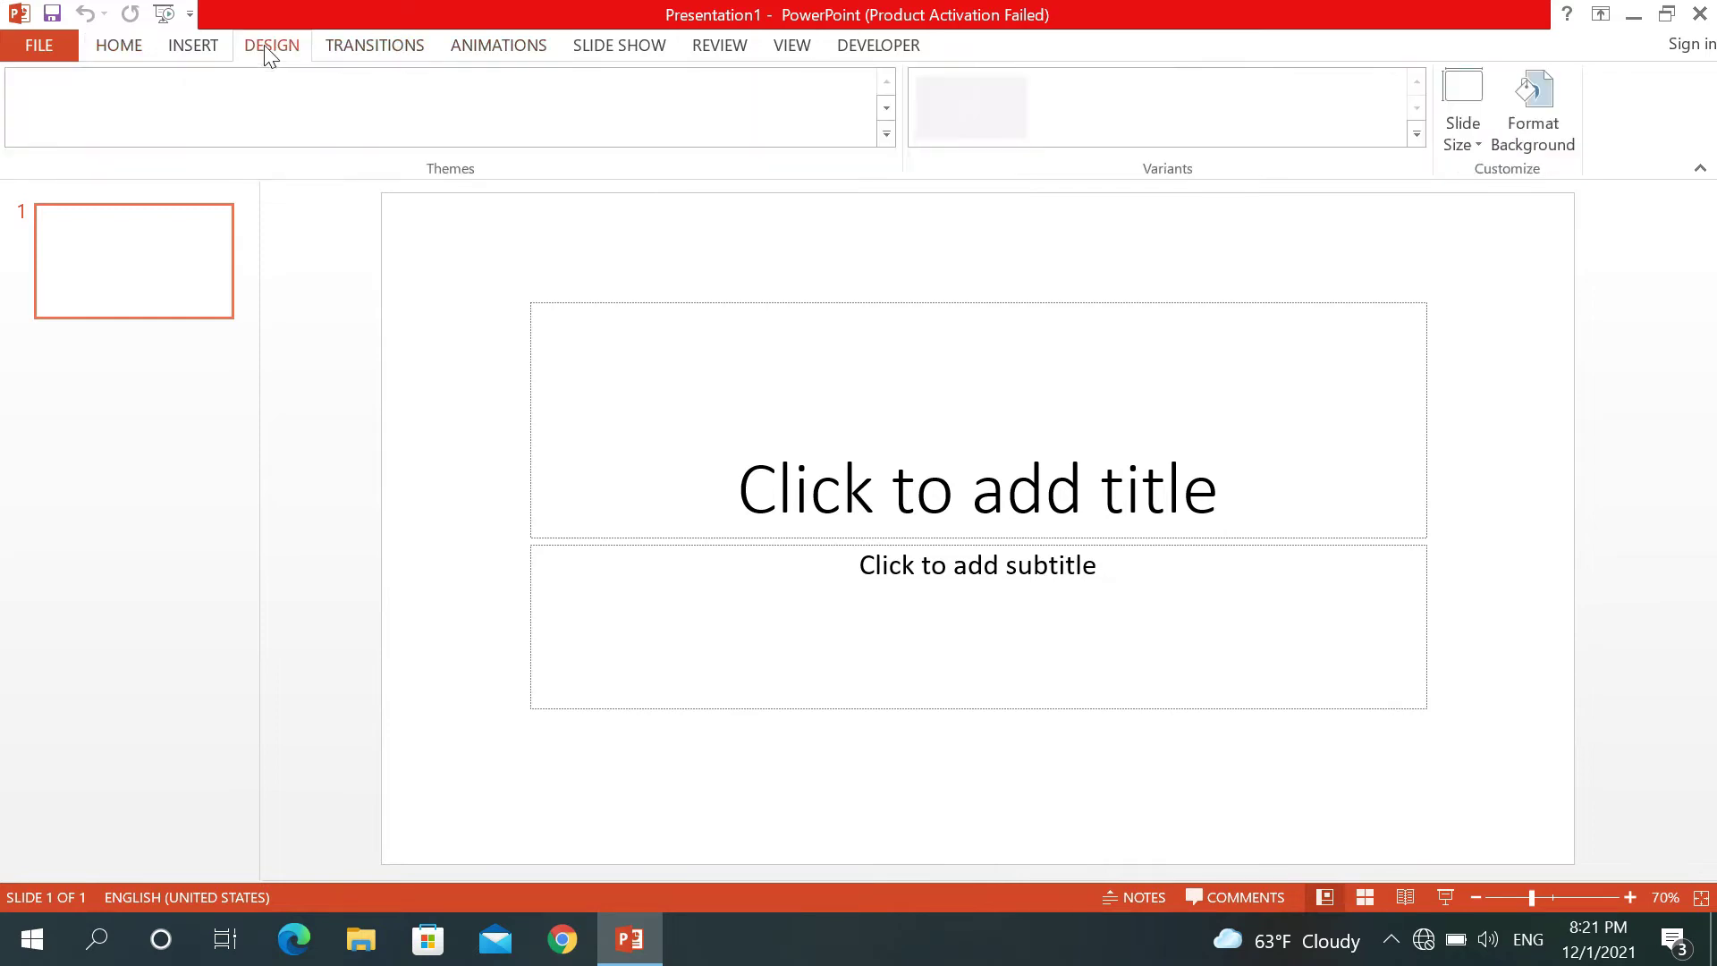
left_click(116, 44)
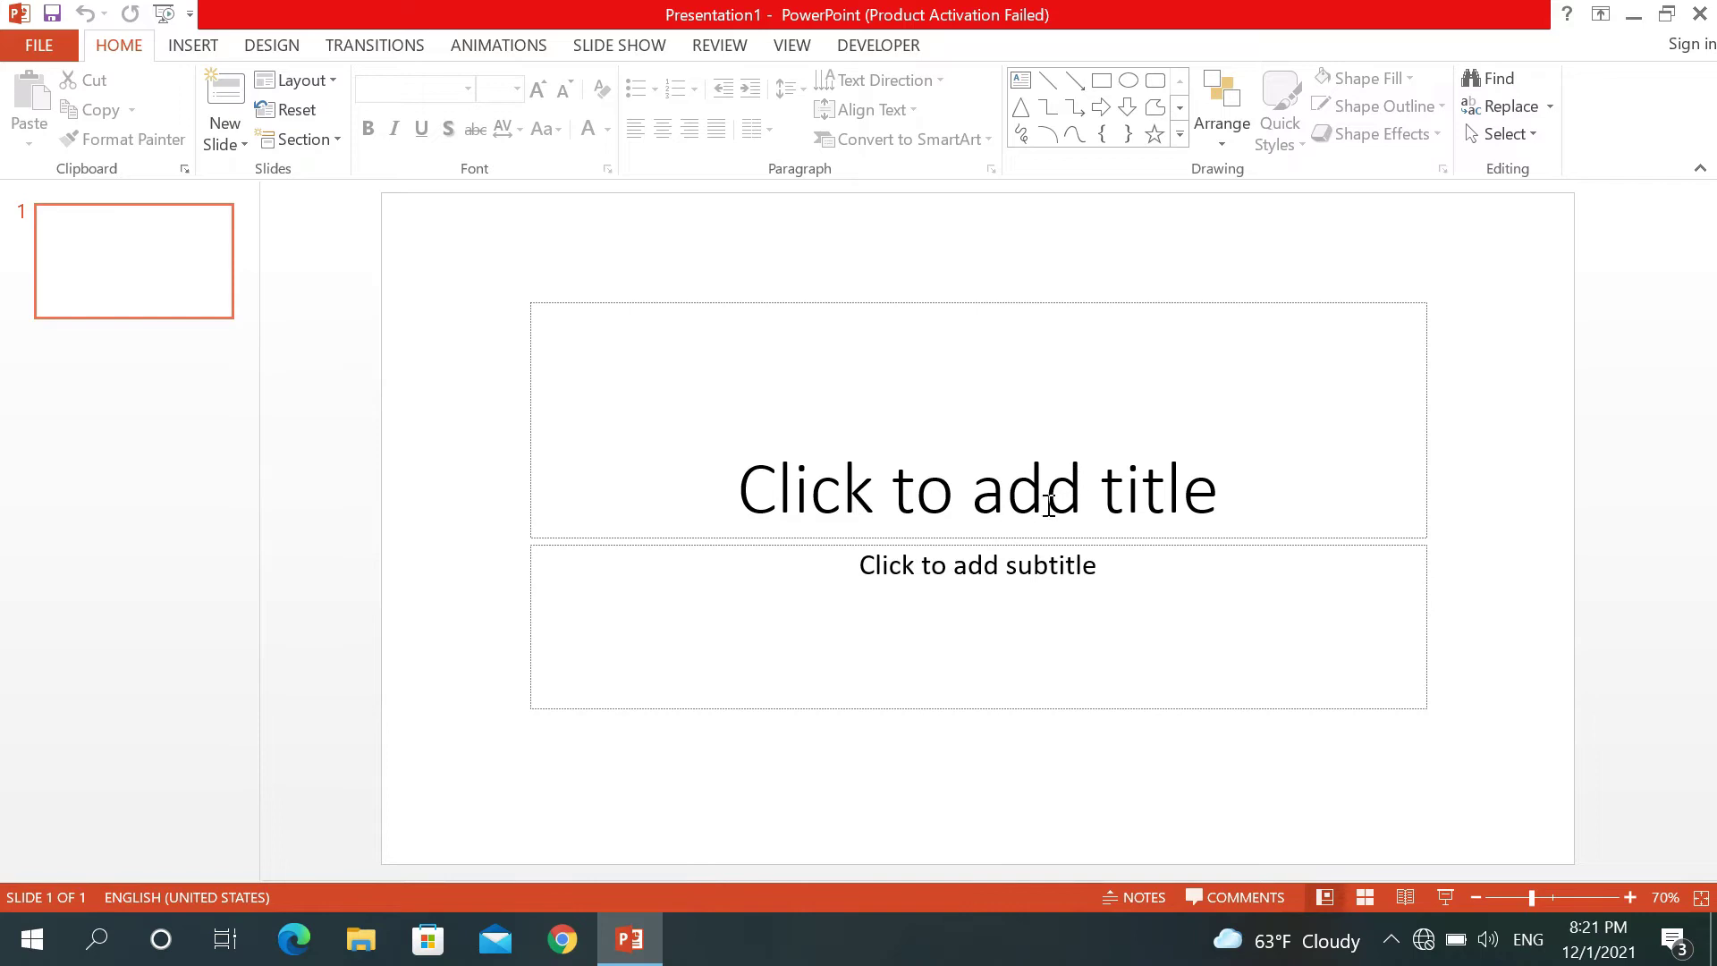
left_click(1030, 484)
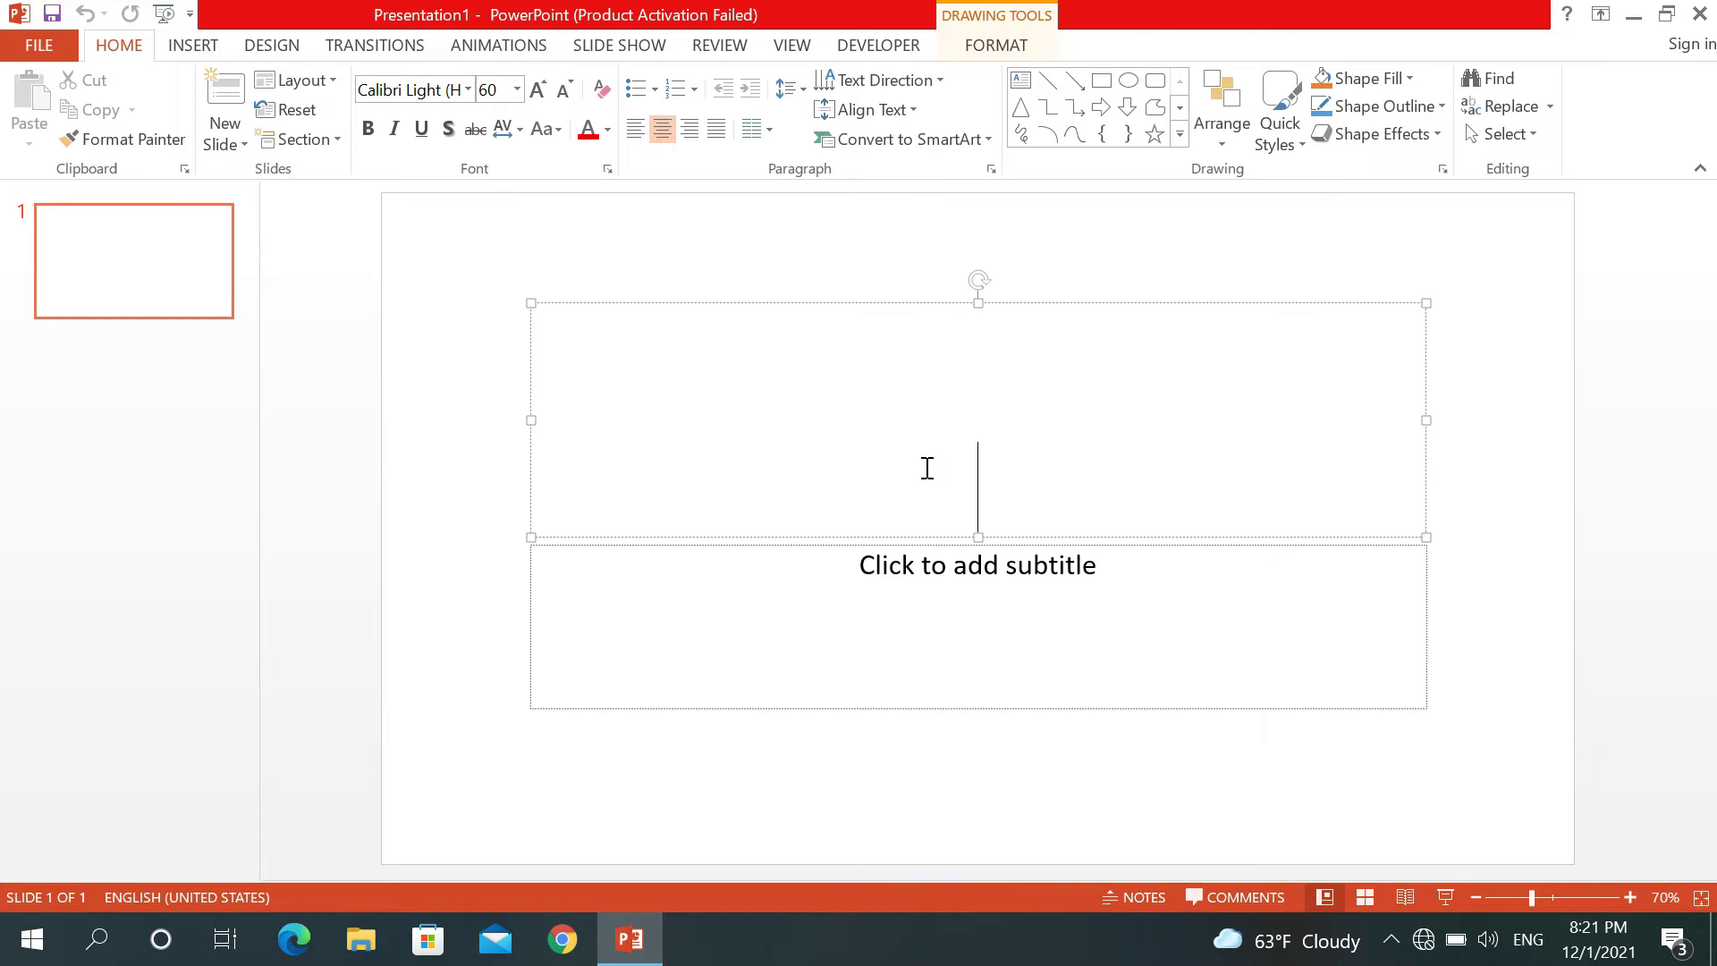
type("Intro")
key("BackSpace")
key("BackSpace")
key("BackSpace")
key("BackSpace")
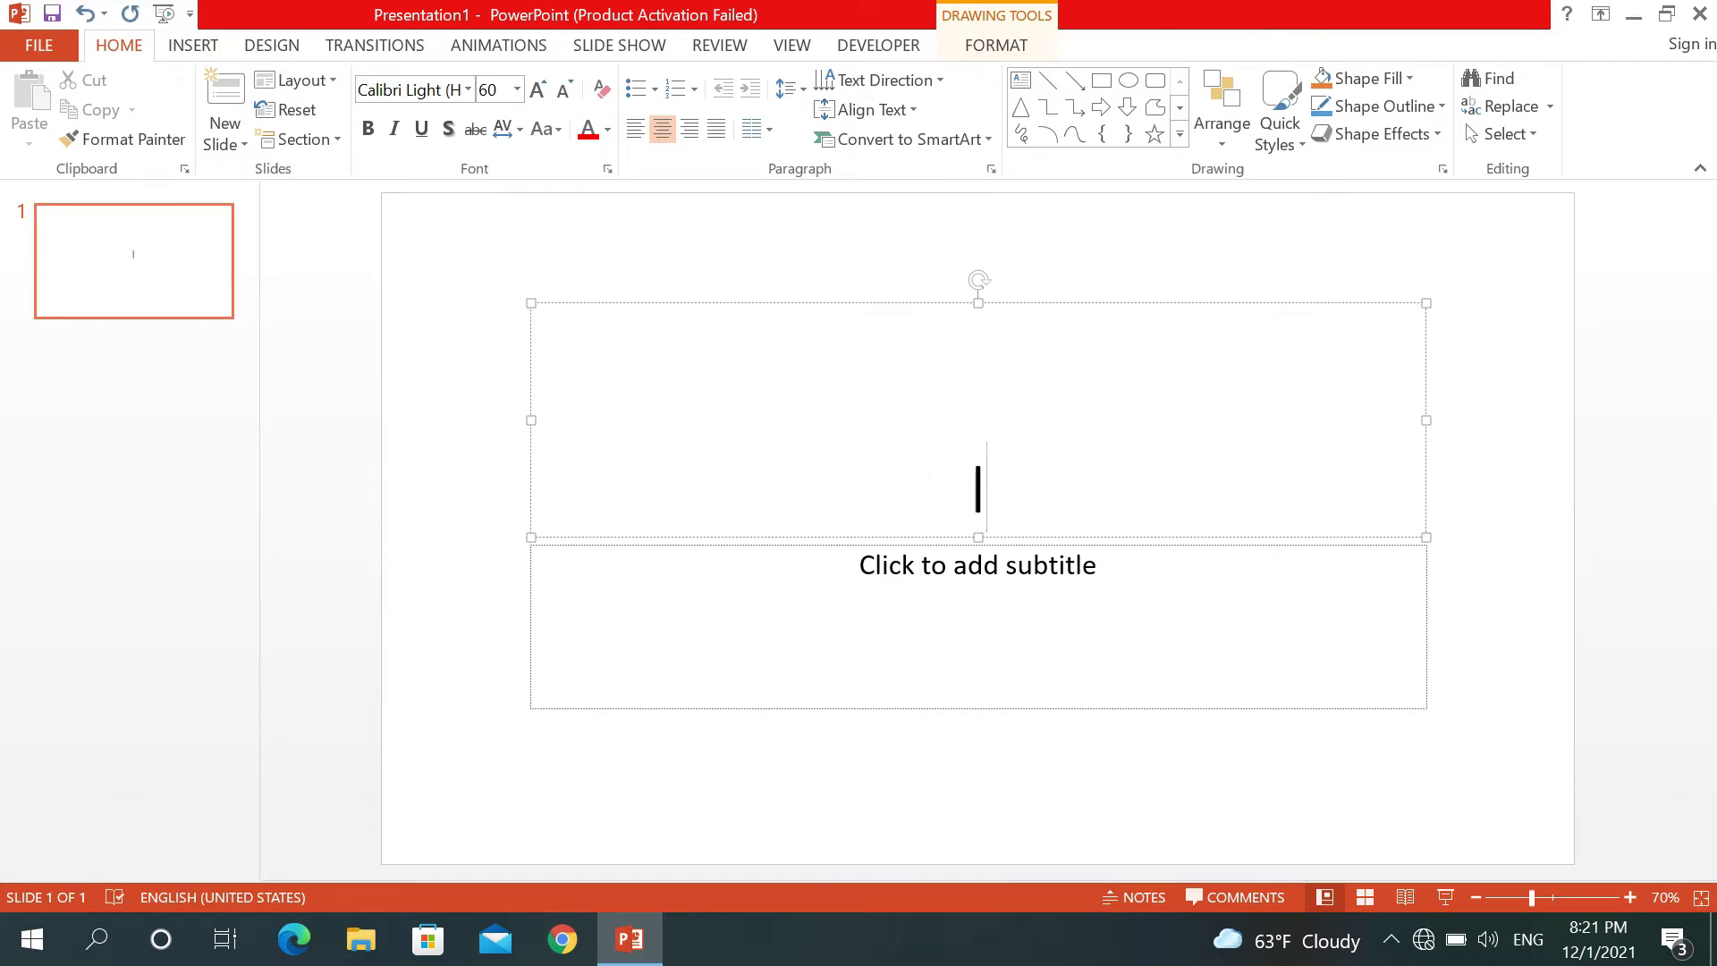
type("IN")
key("BackSpace")
type("T")
key("BackSpace")
key("BackSpace")
key("BackSpace")
type("INTRODUCTION TO PO")
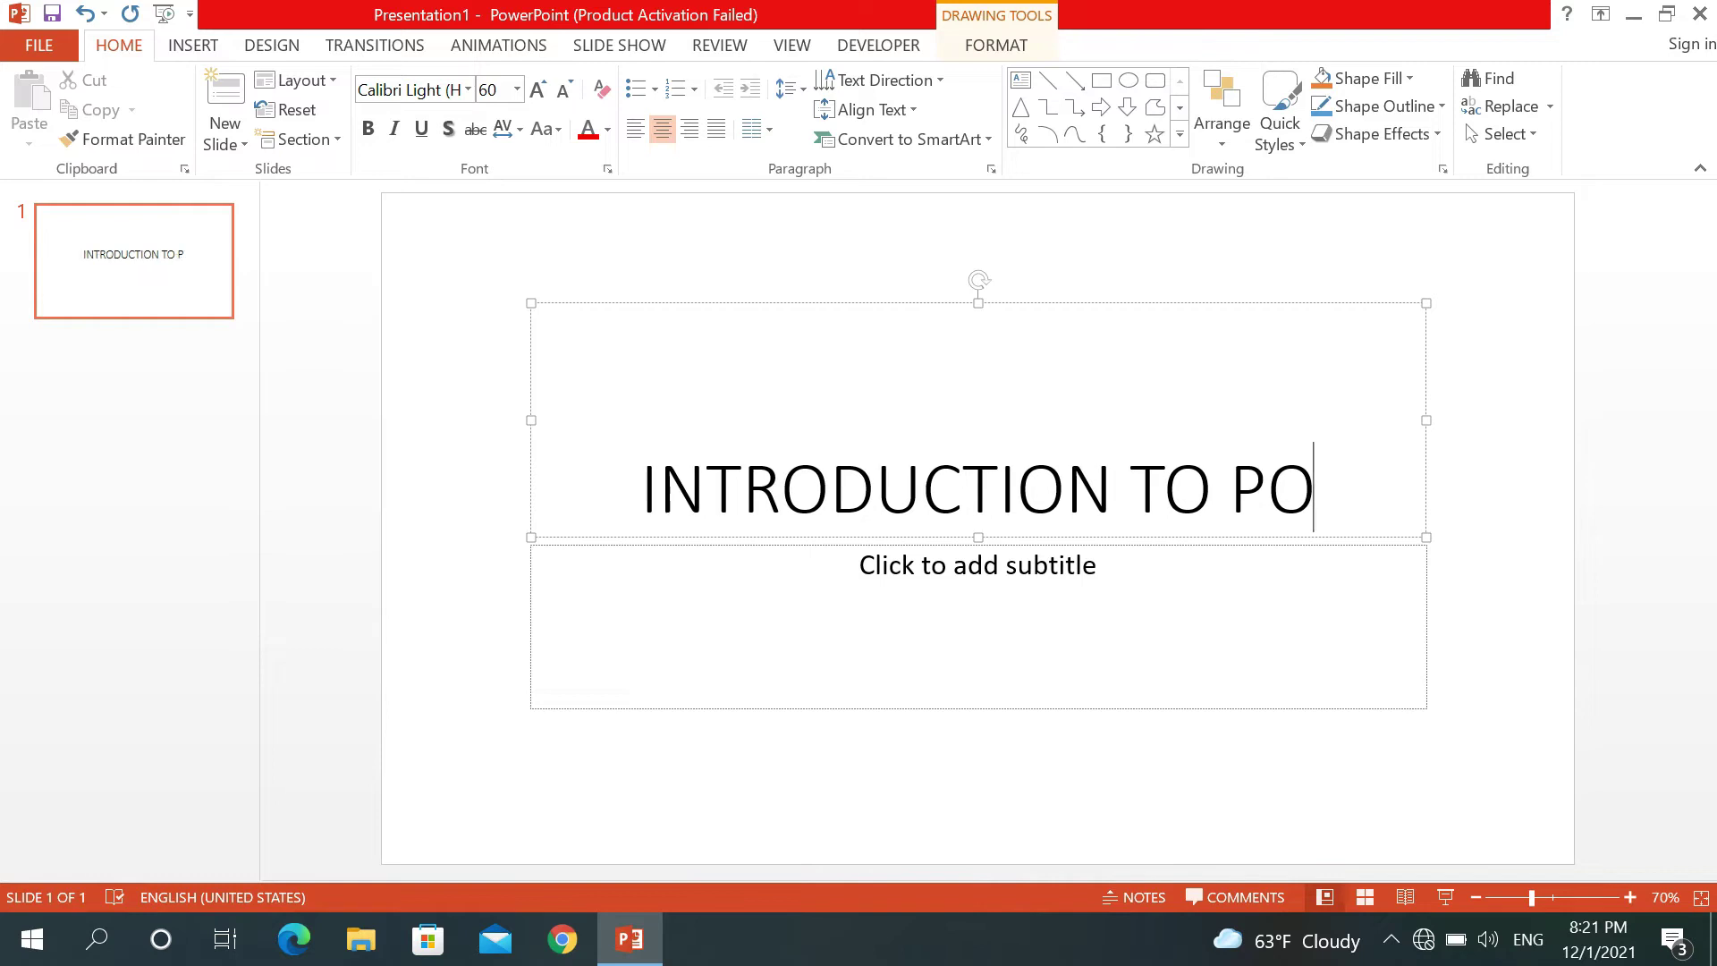
type("WER POI")
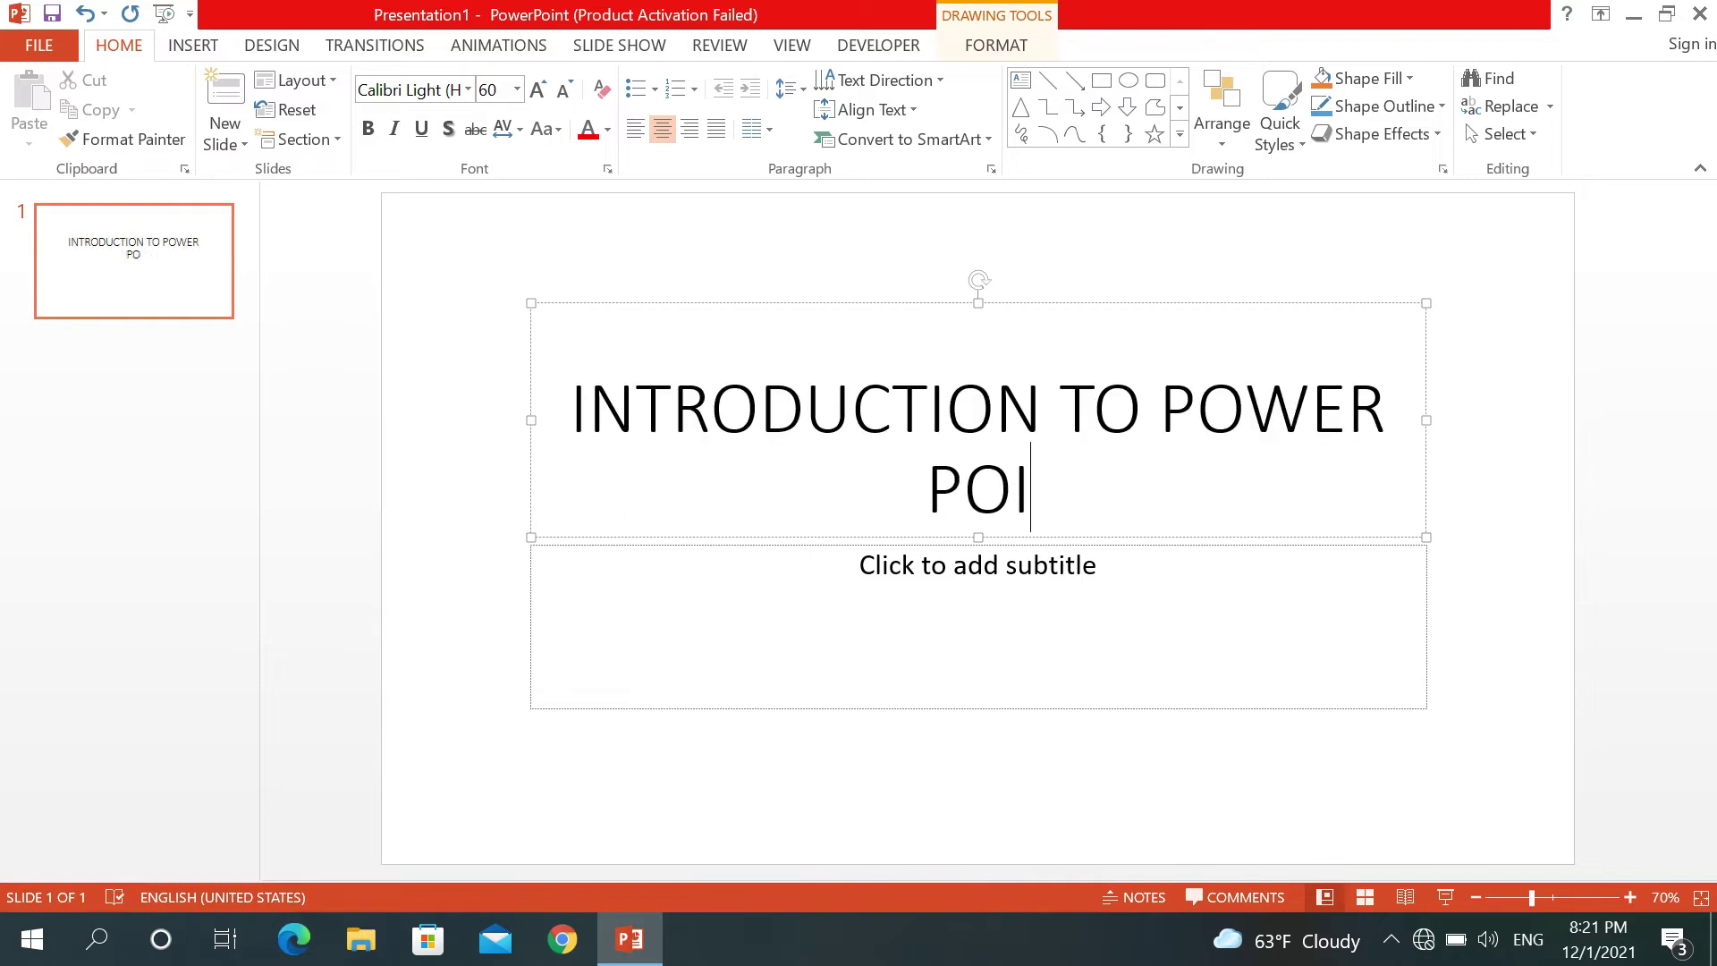
type("NT")
left_click(1521, 481)
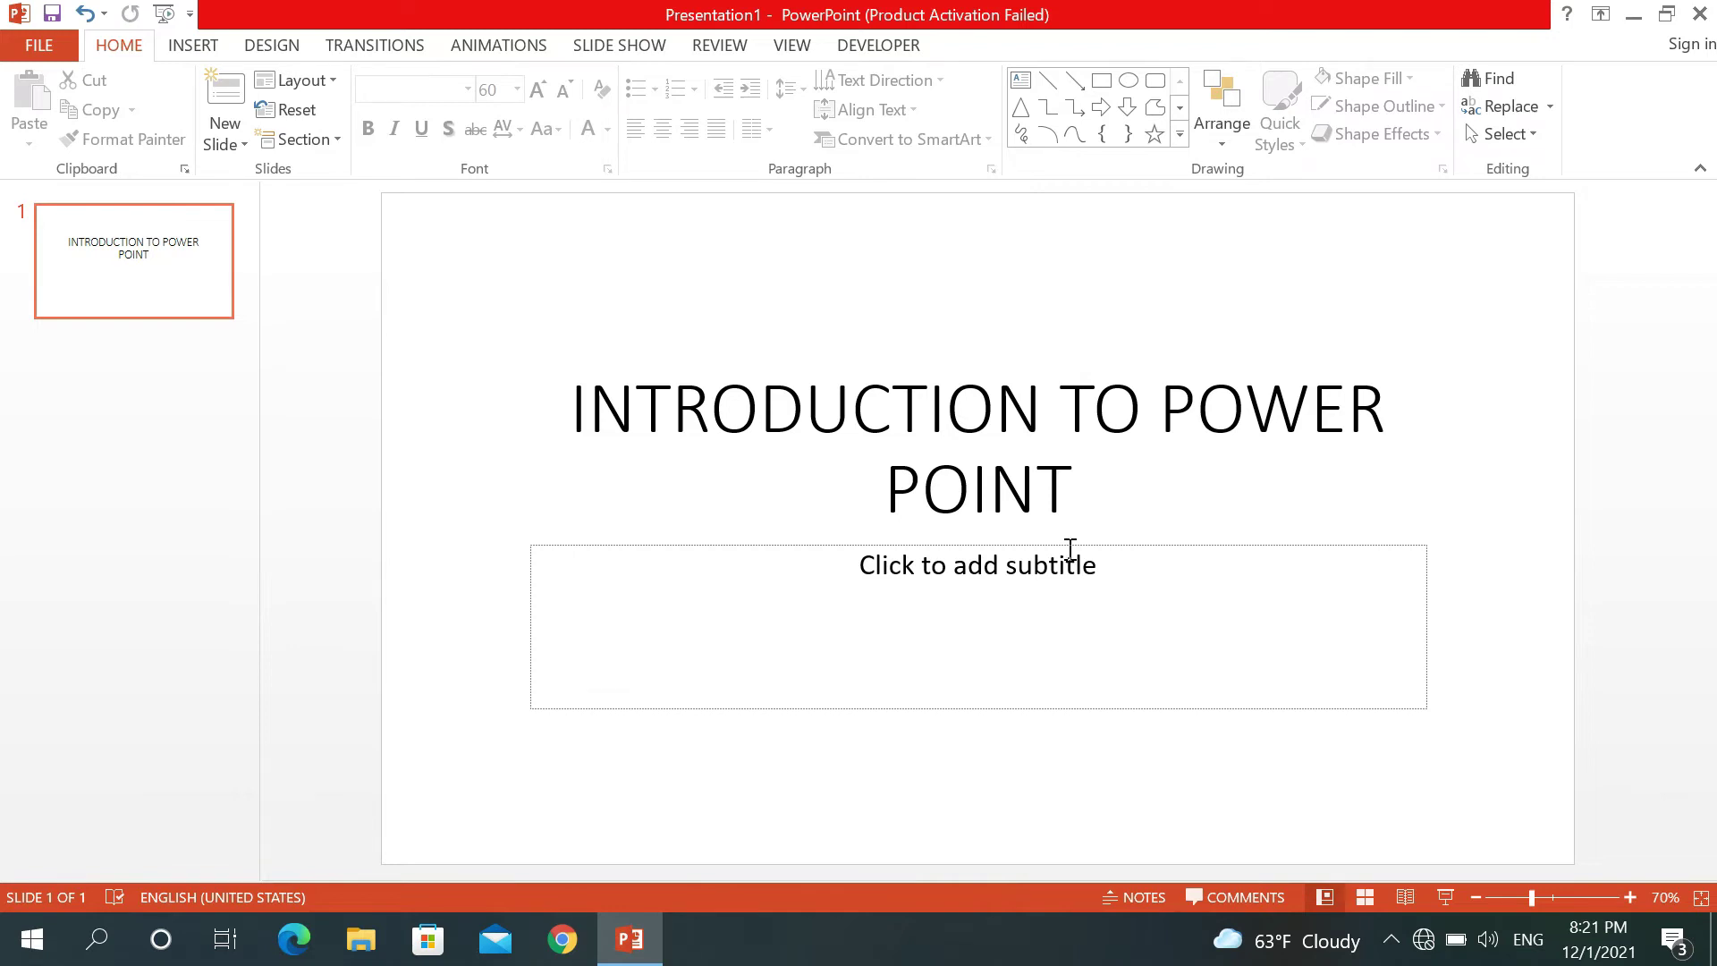
Step: Enter the author byline in the subtitle placeholder
left_click(1104, 567)
type("By me4guide")
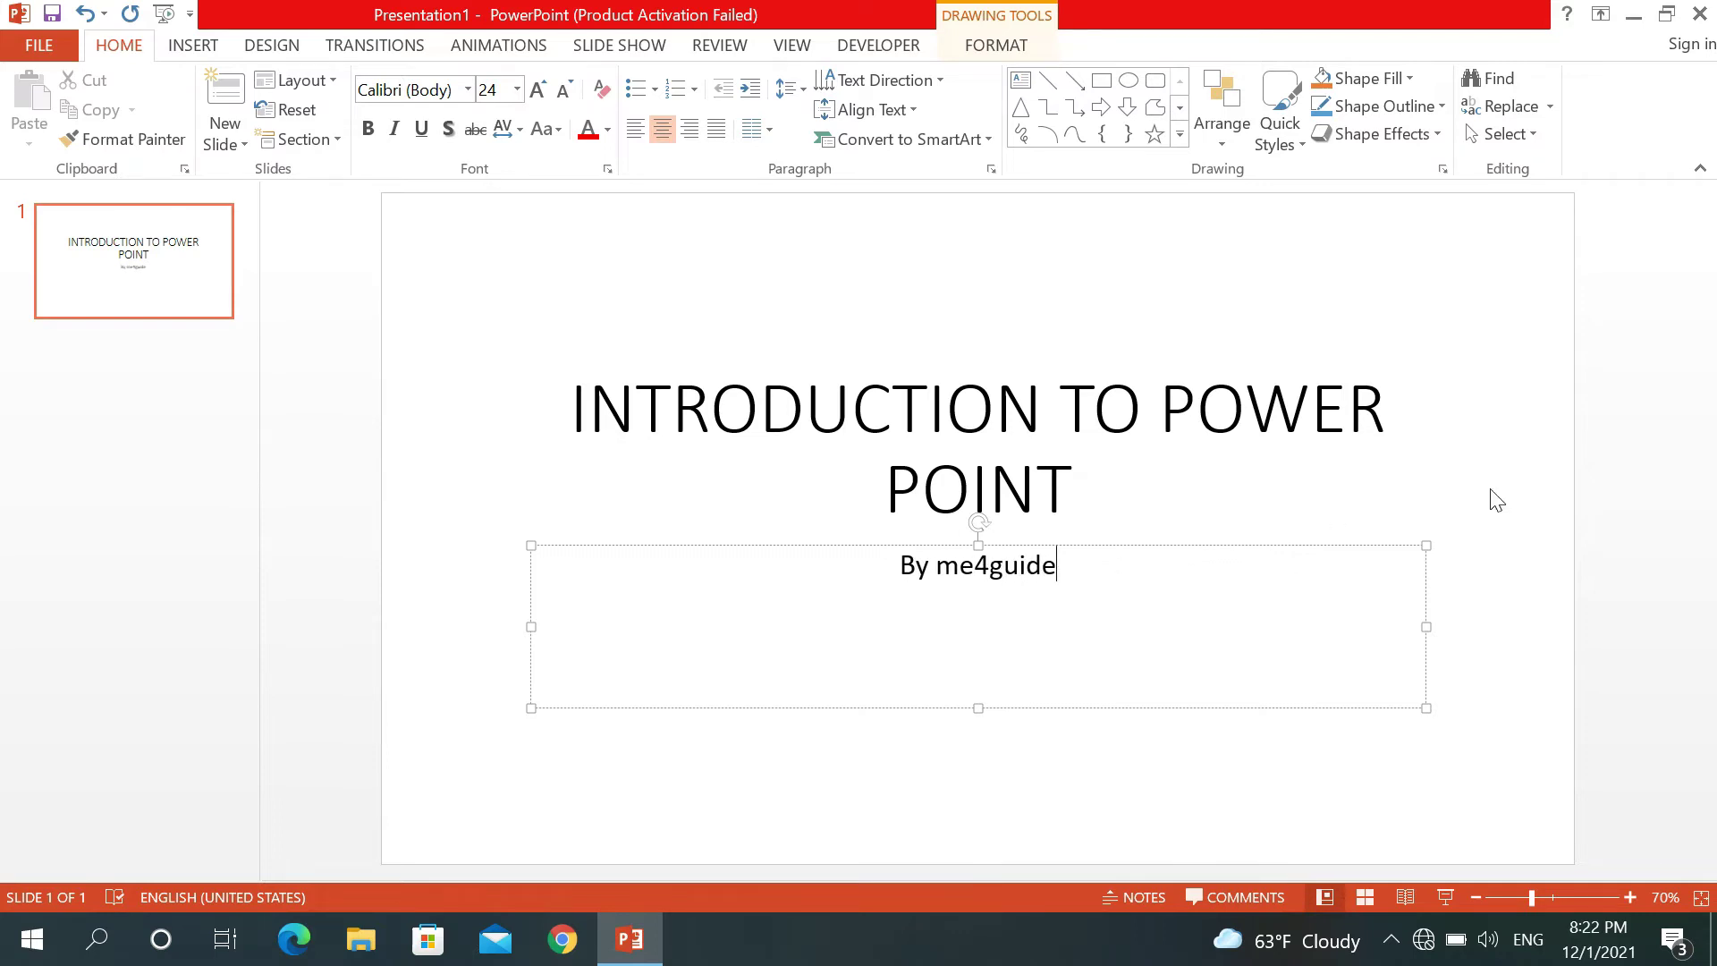
left_click(1494, 498)
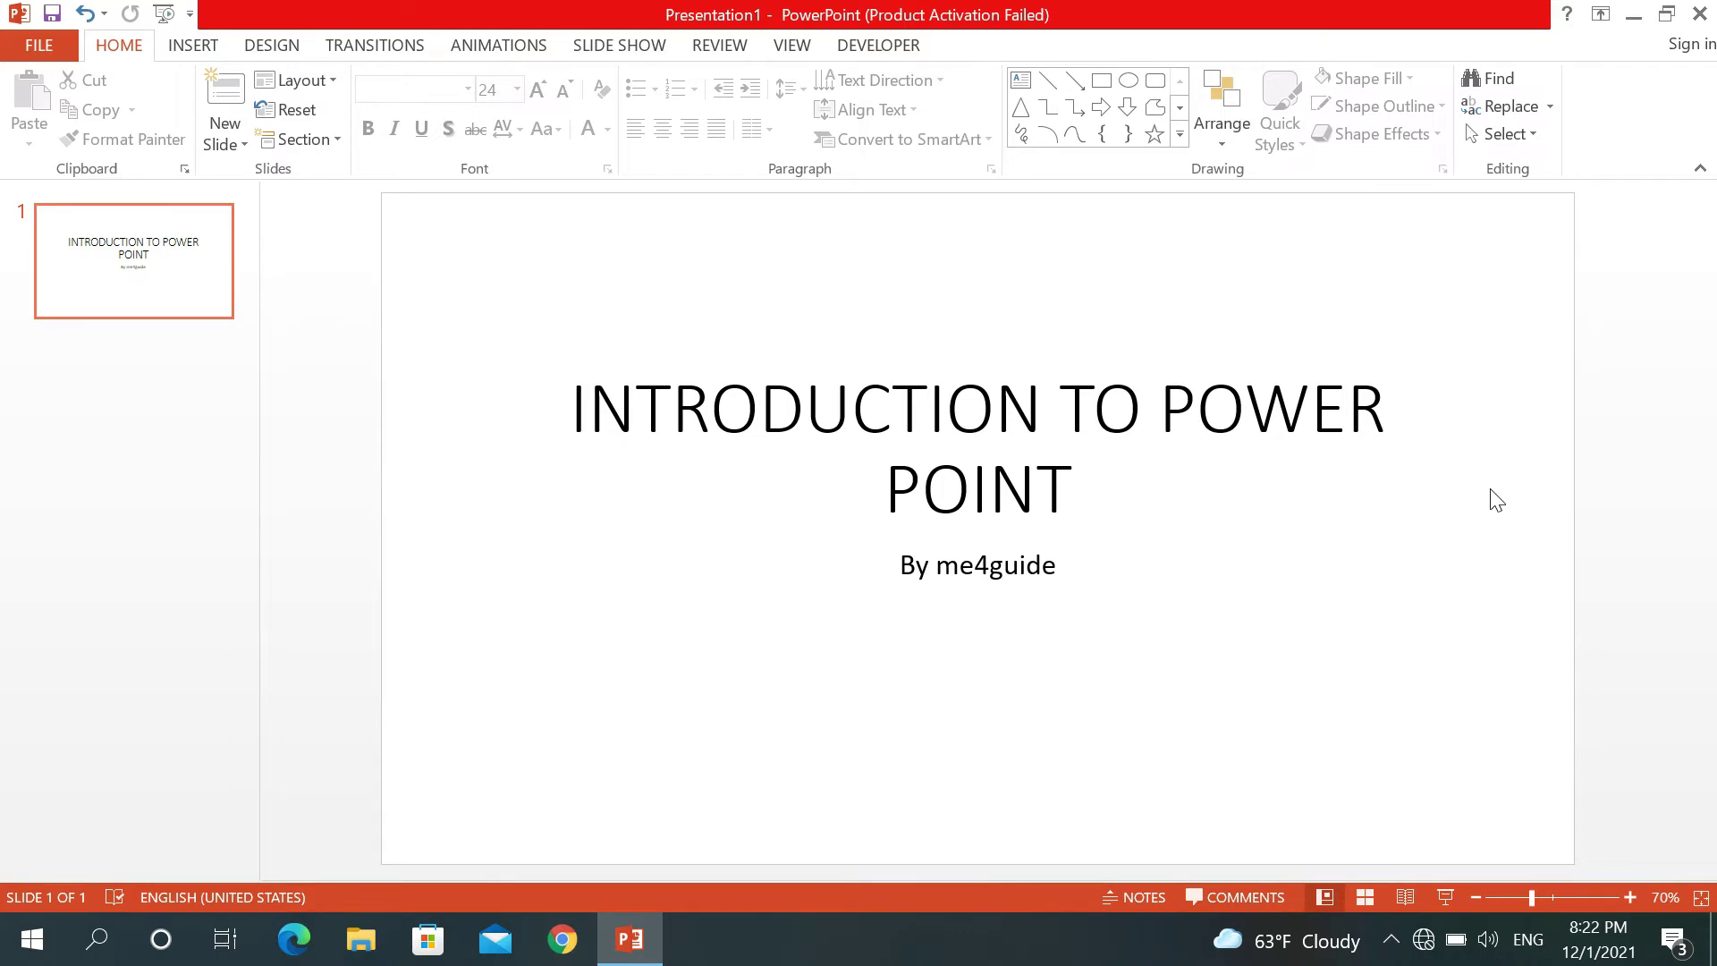
Step: Move the subtitle lower and format the title bold, italic, Times New Roman
left_click(974, 565)
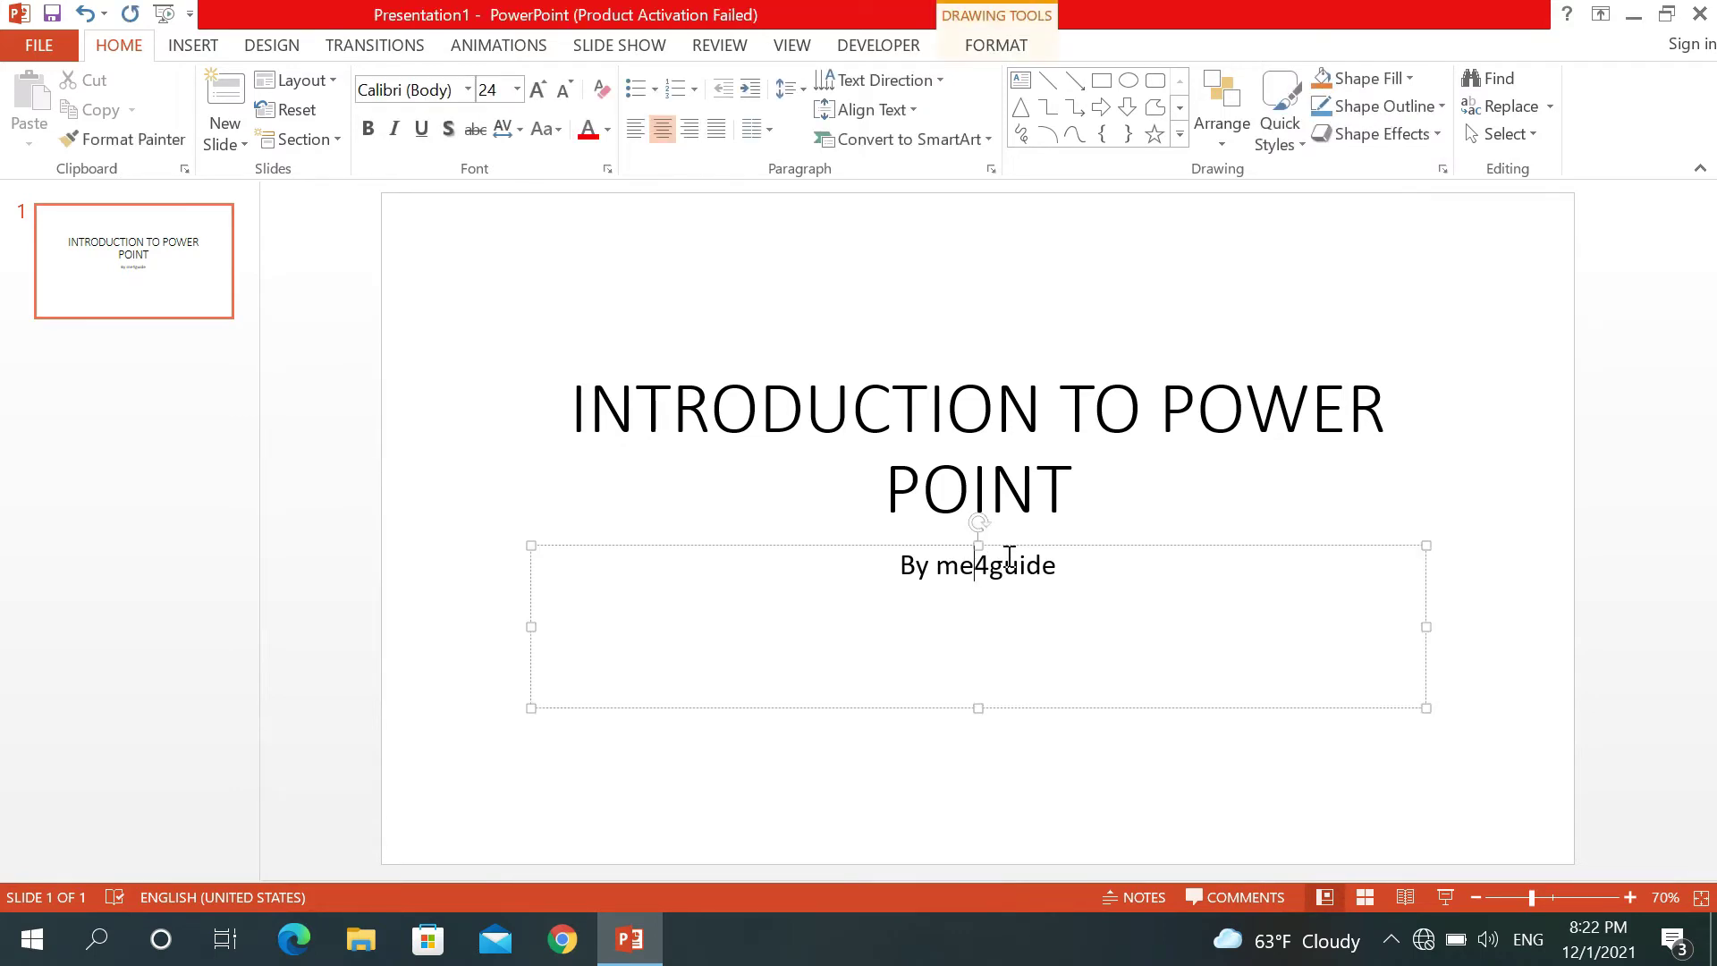
left_click_drag(1011, 544, 1009, 614)
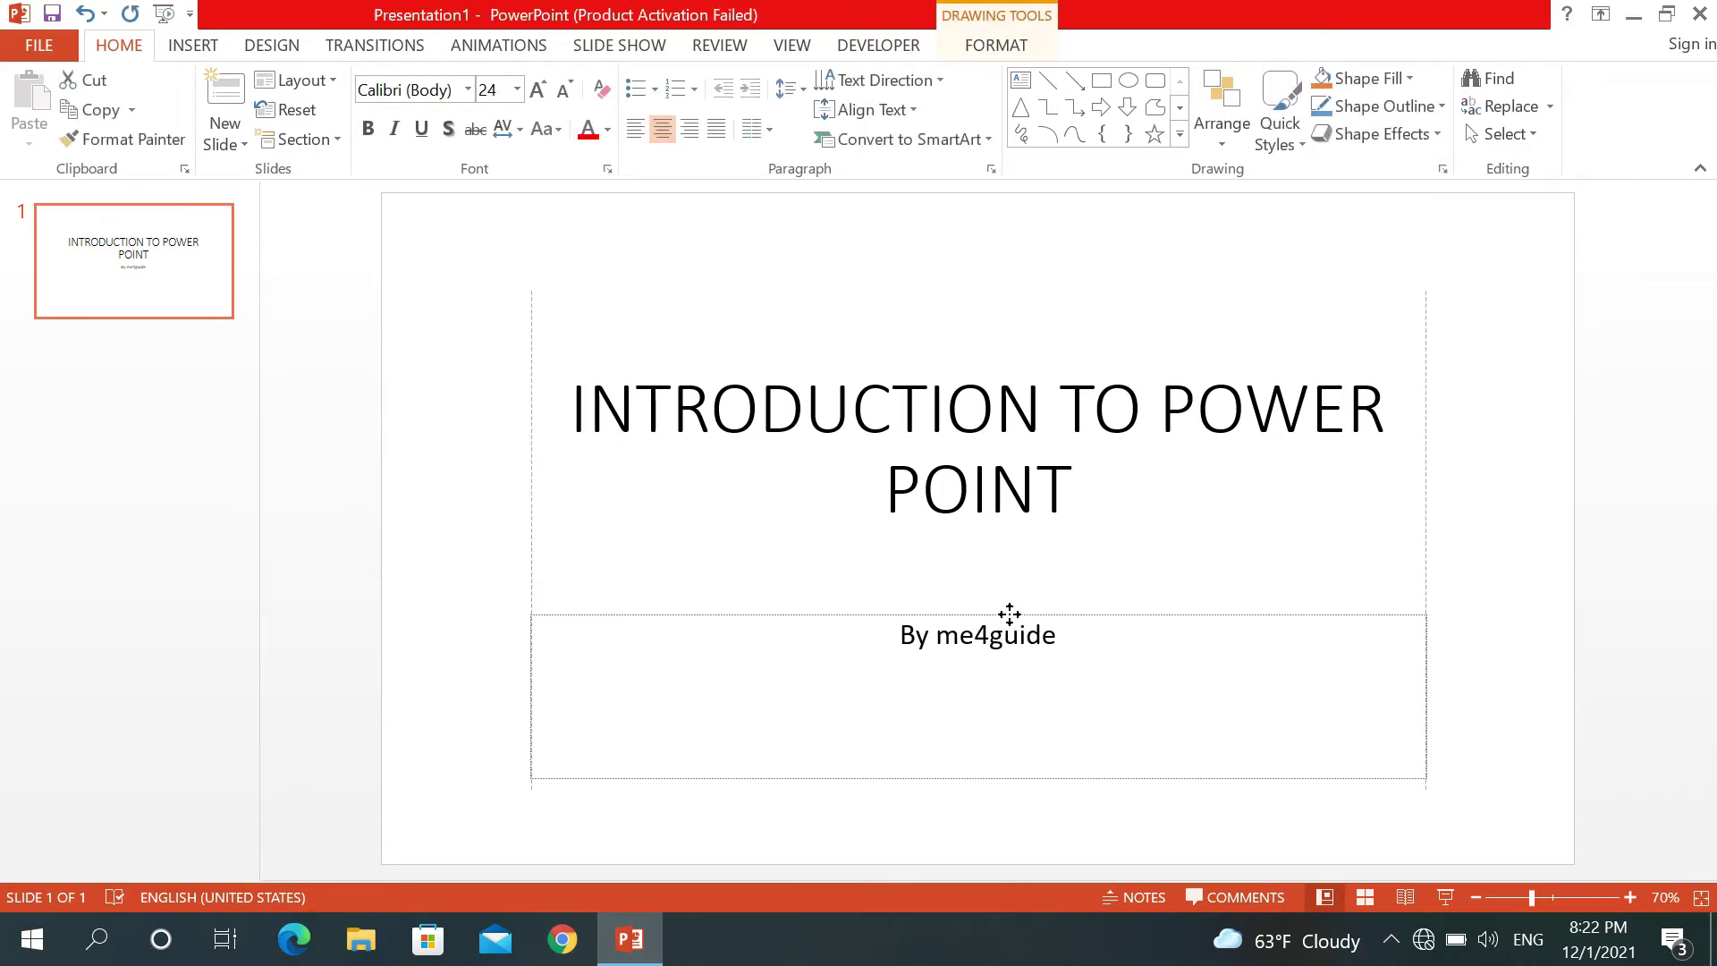
left_click(1209, 492)
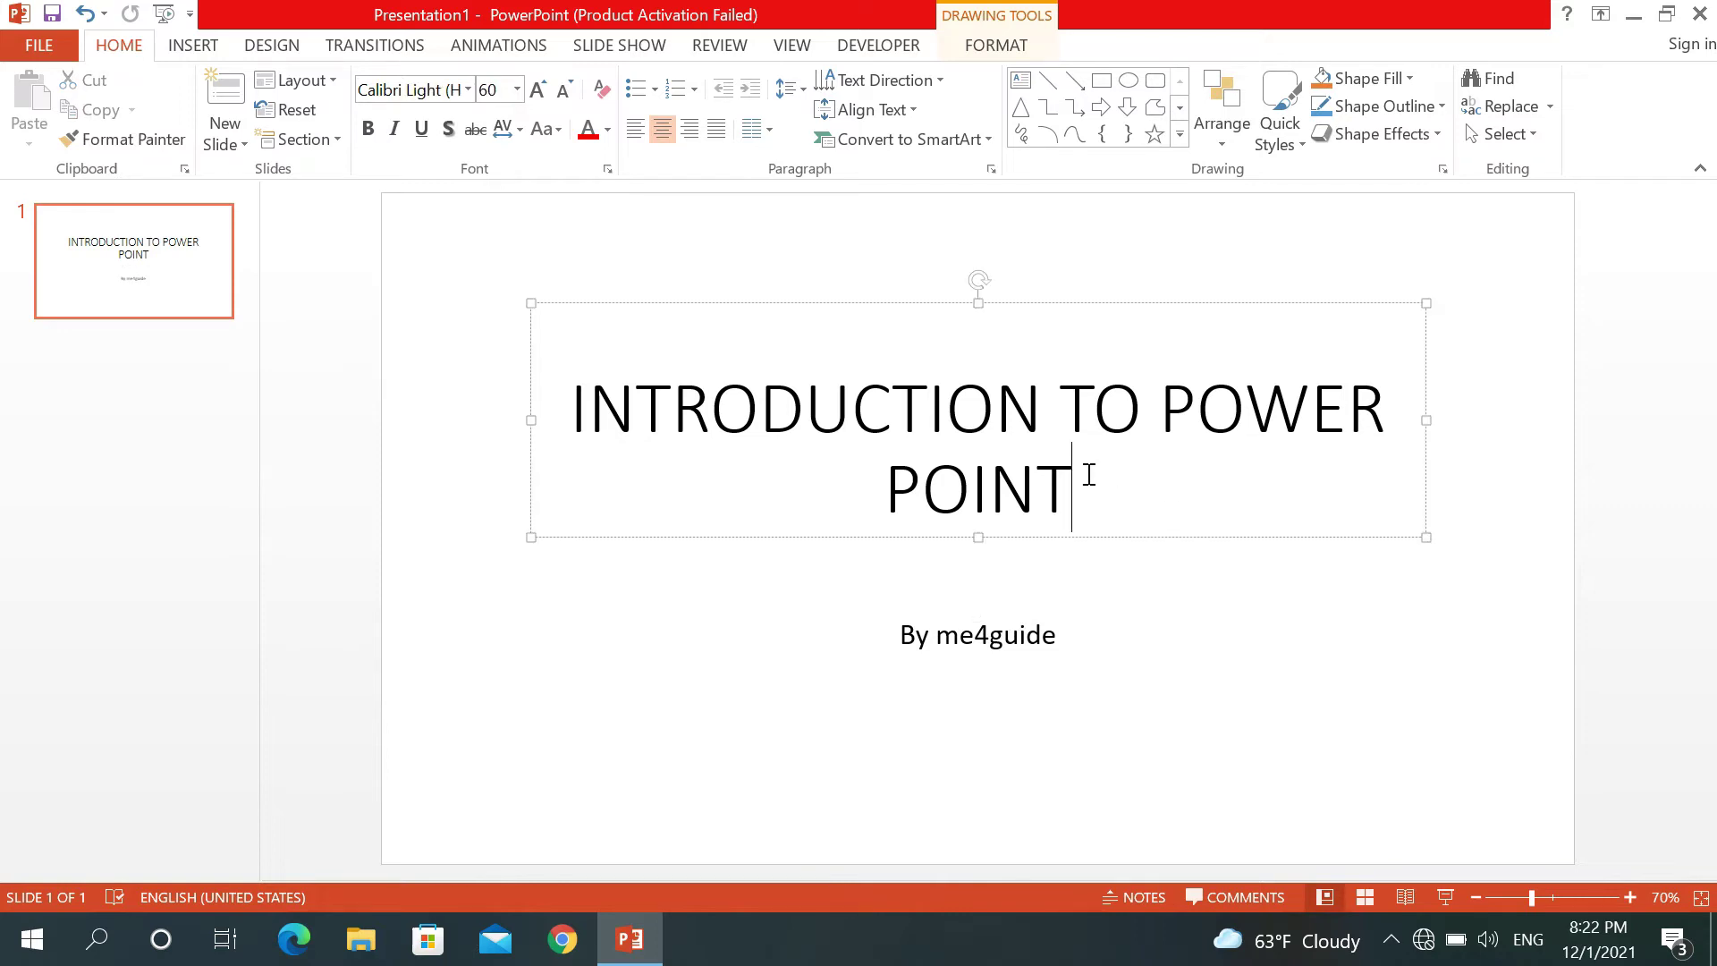
left_click_drag(1089, 474, 542, 383)
key("ctrl+b")
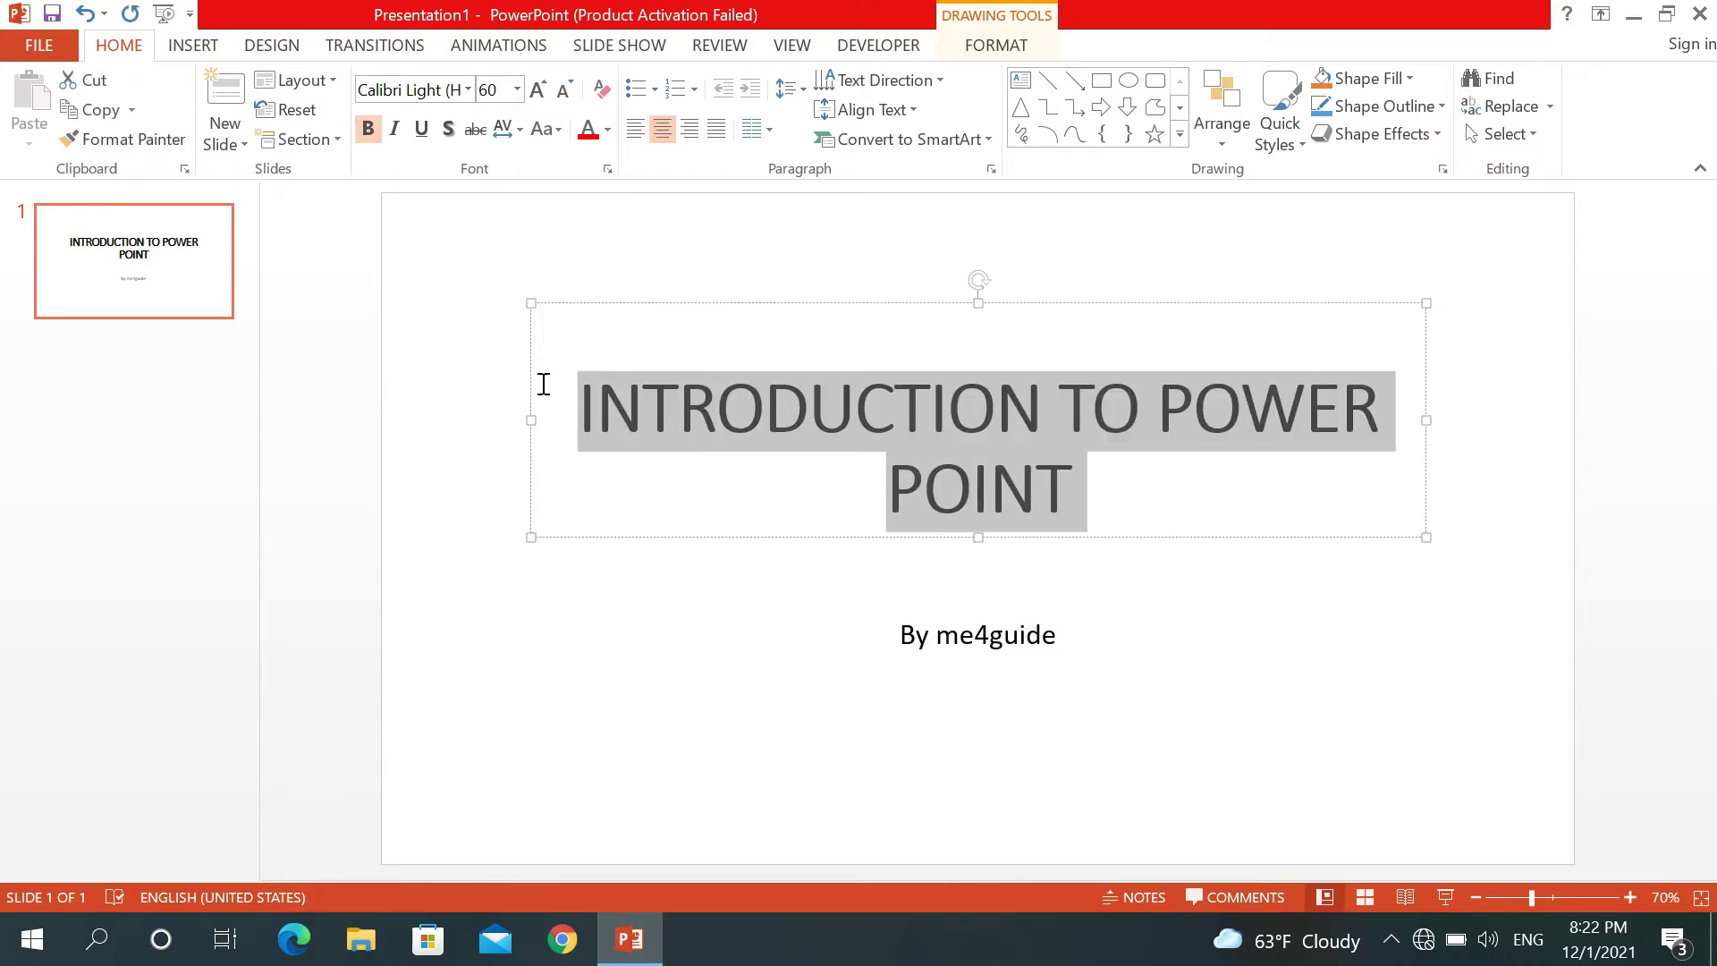
left_click(390, 130)
left_click(403, 87)
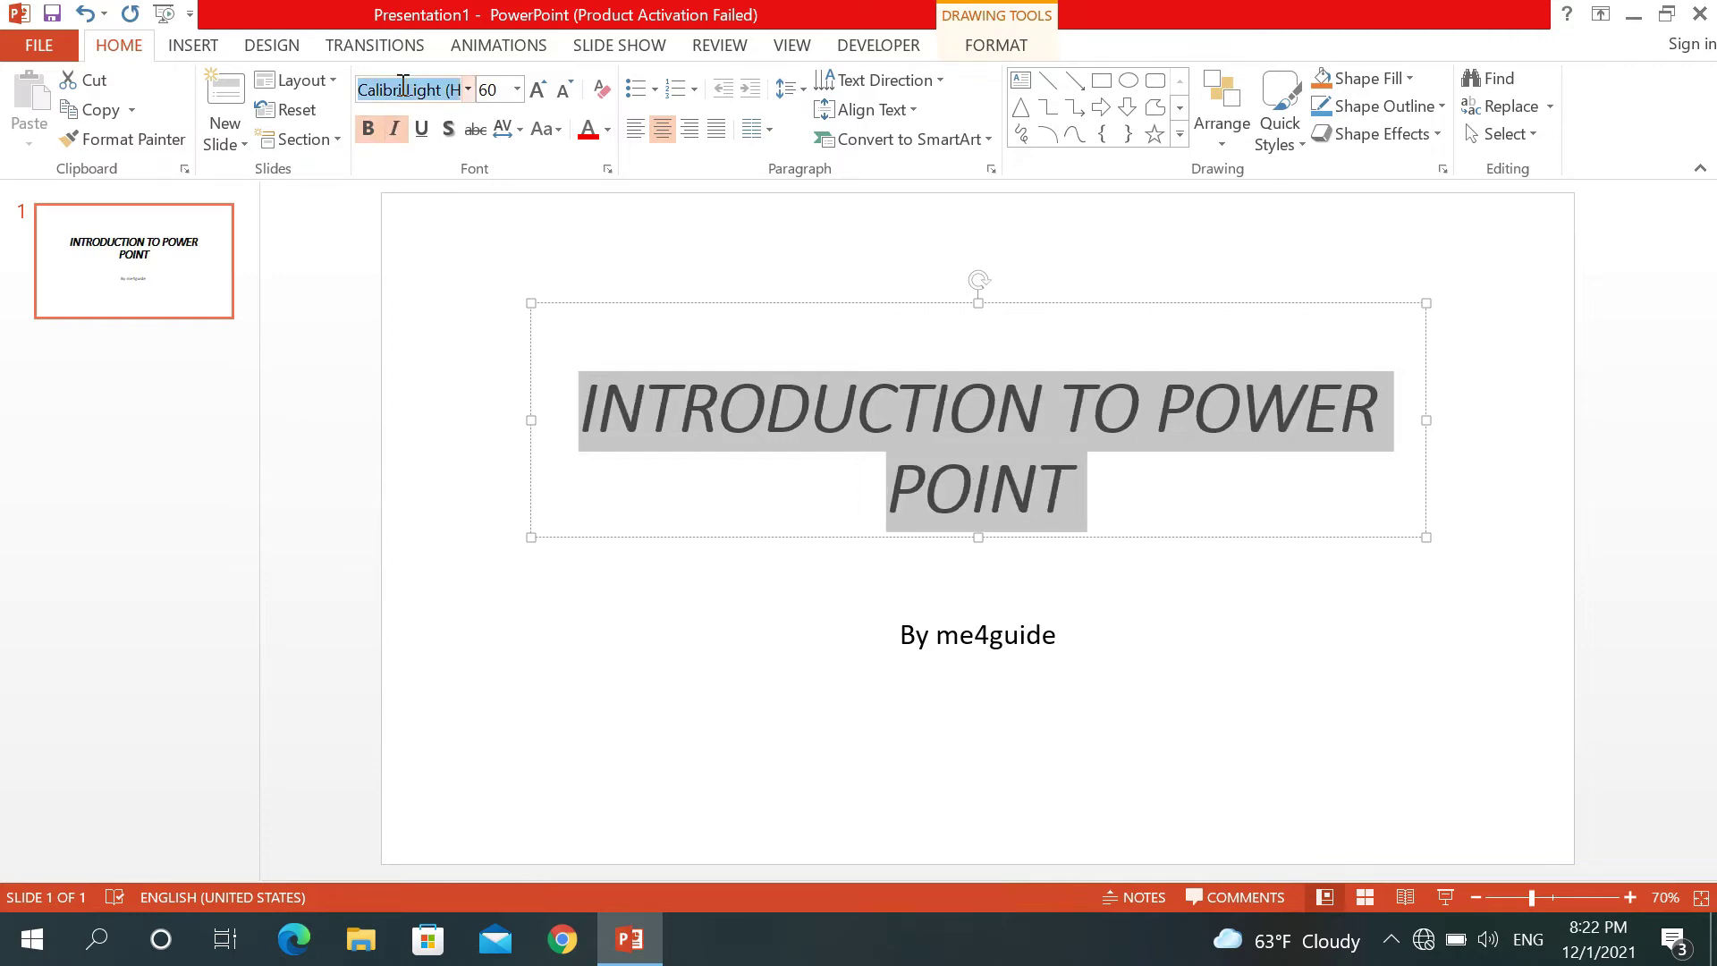
type("Times New Roman")
key("Return")
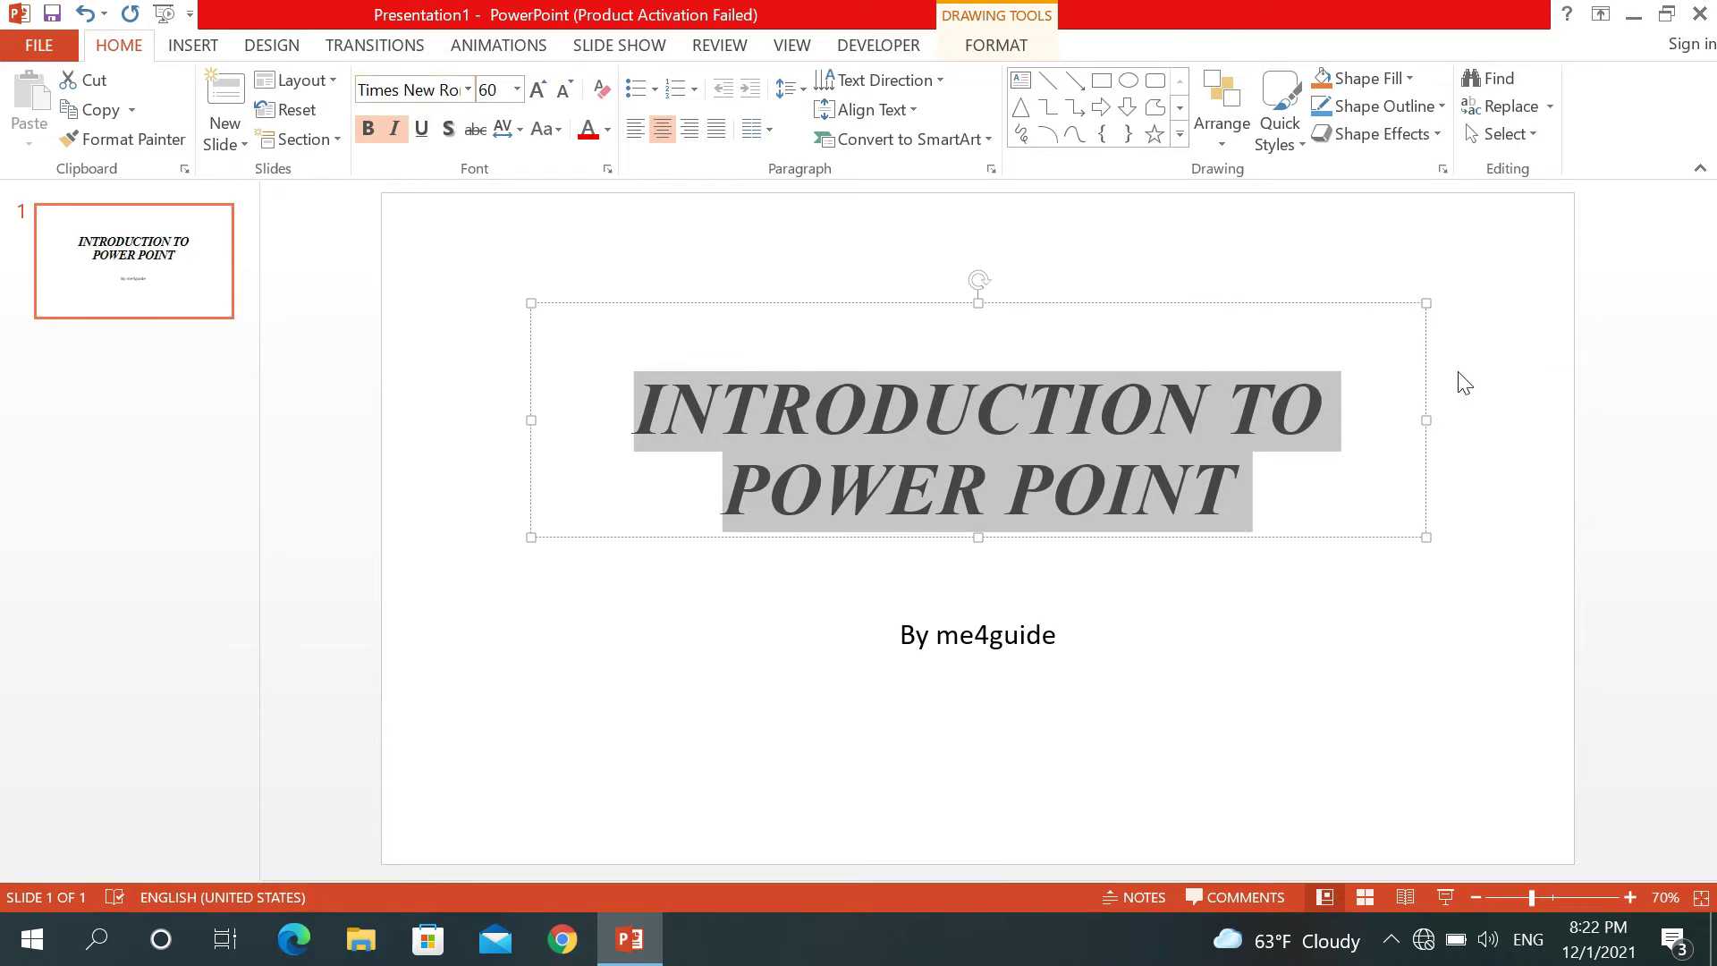
left_click(1522, 448)
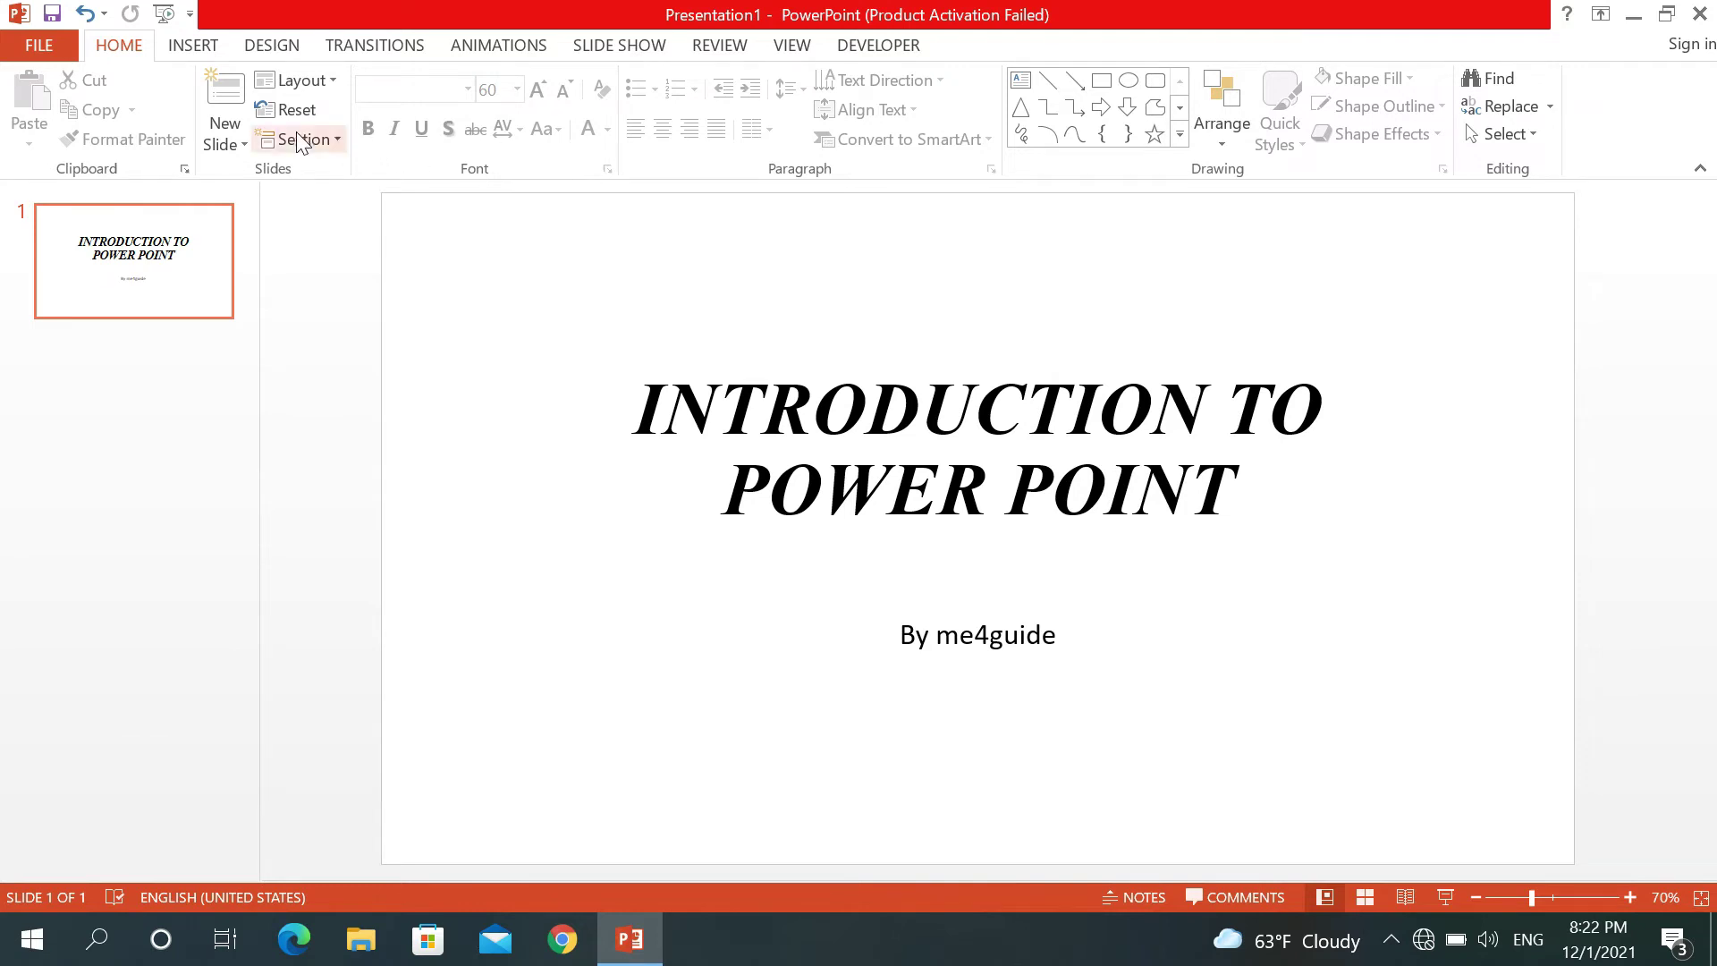
Step: Apply the Berlin theme to the presentation
left_click(247, 49)
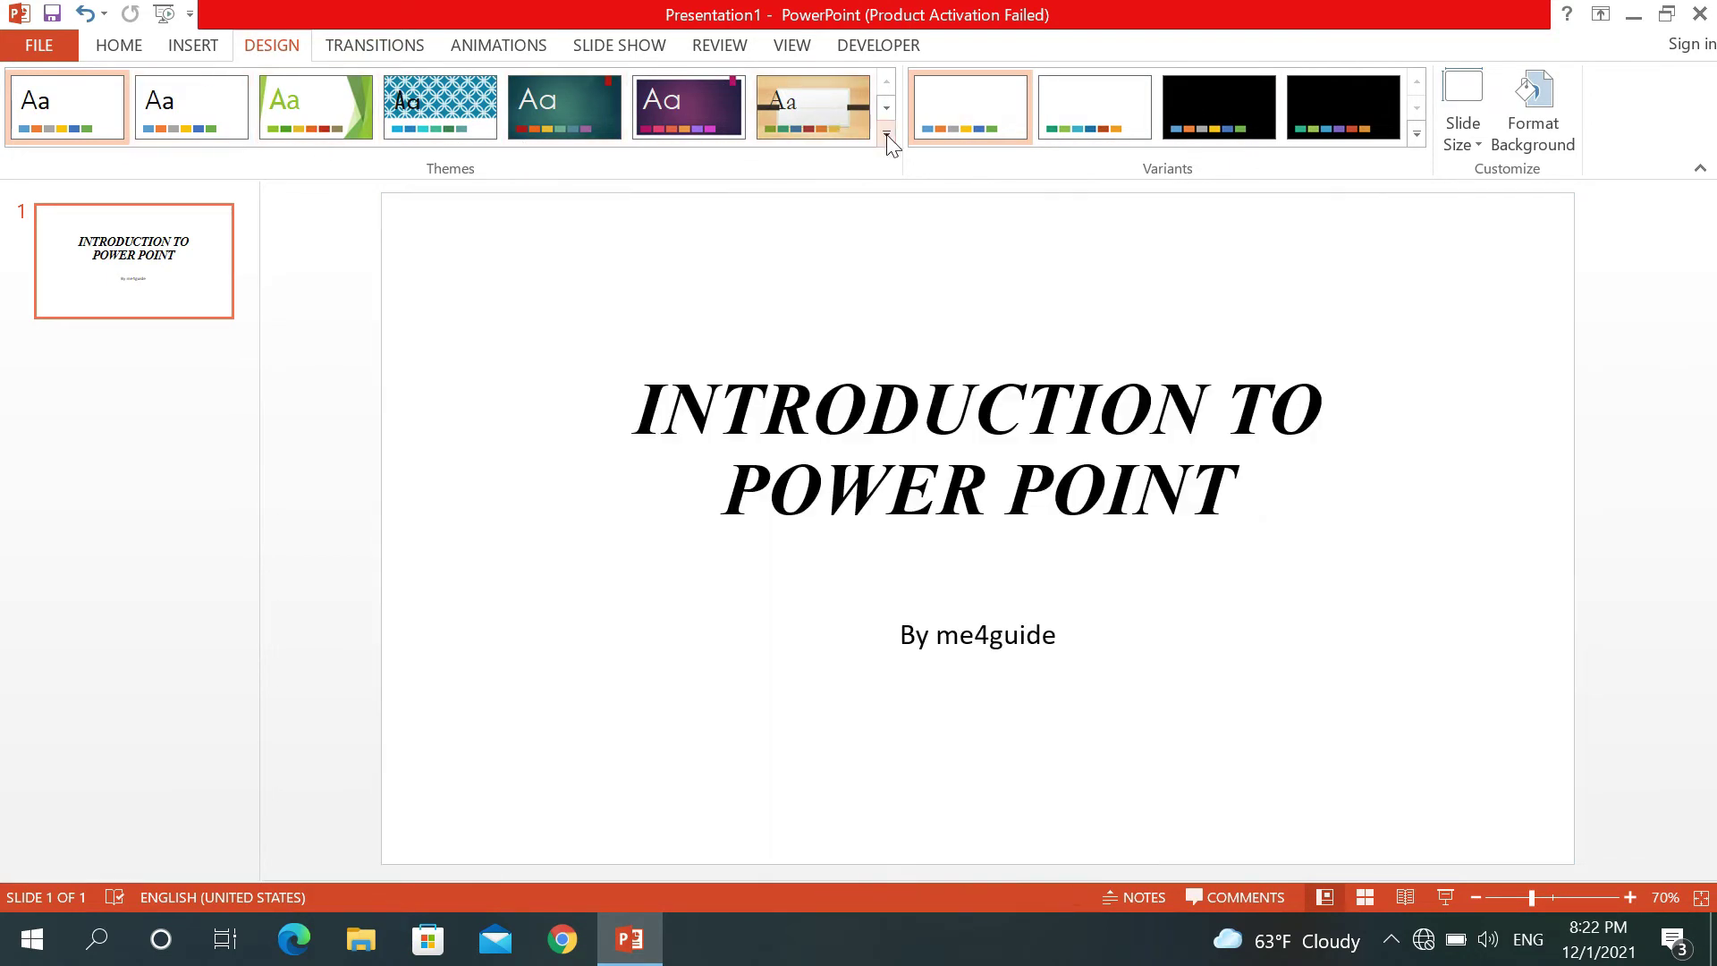
left_click(886, 135)
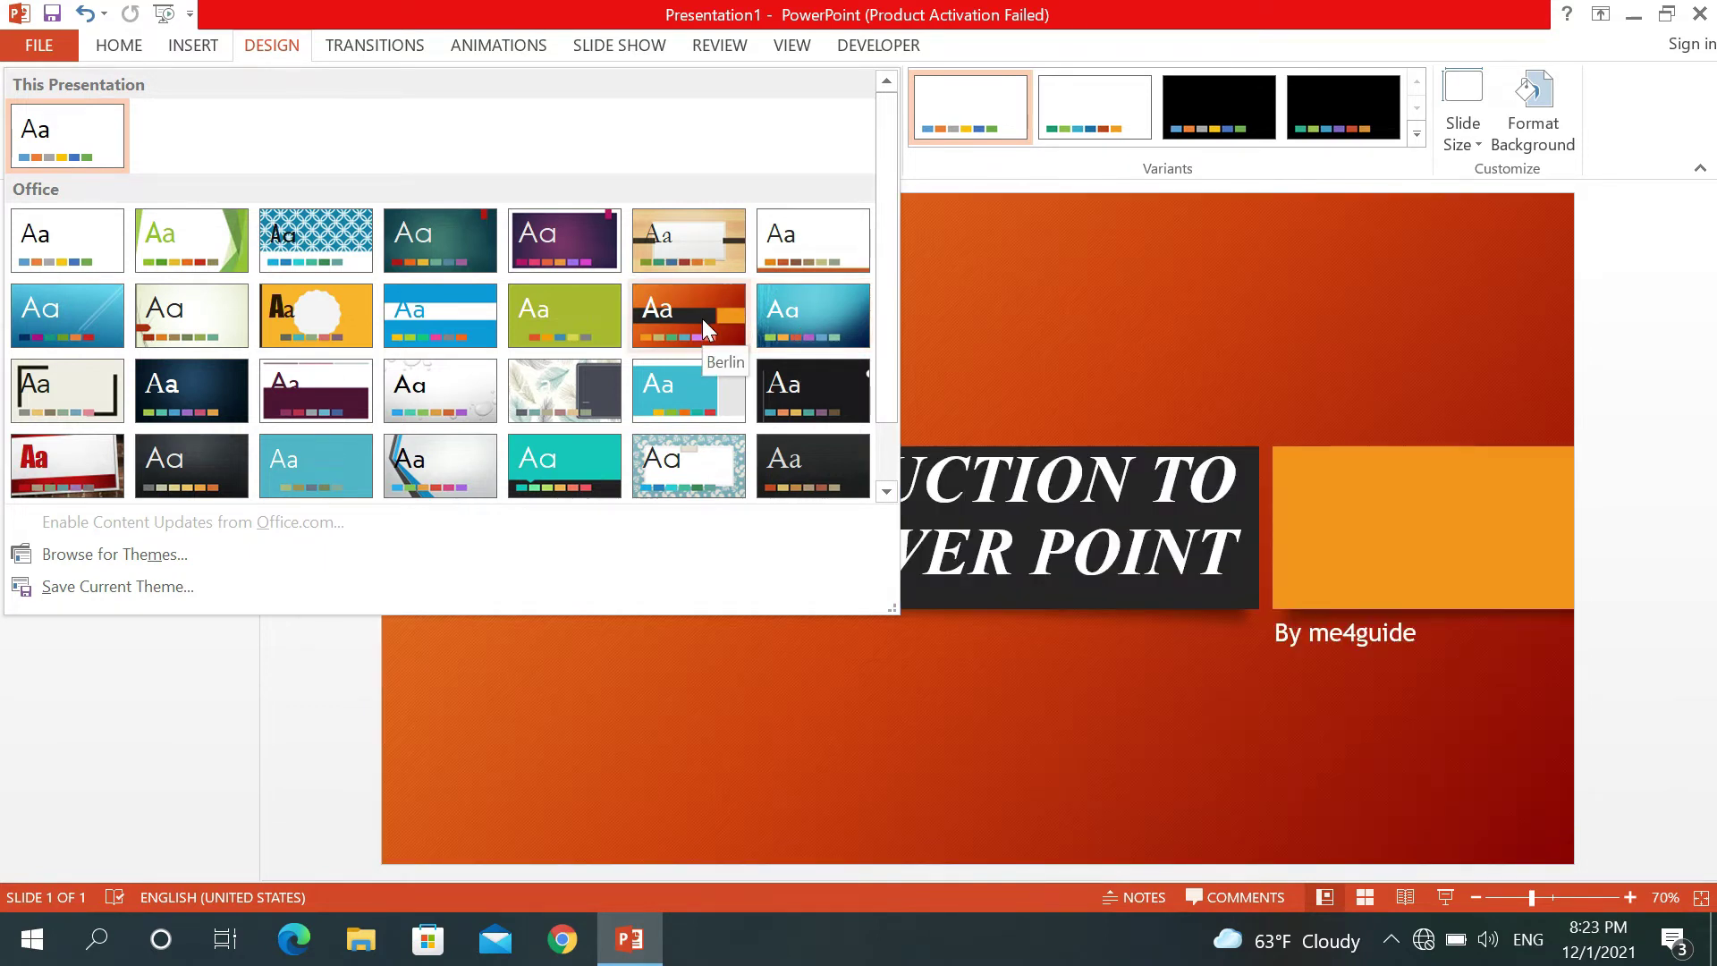
left_click(702, 320)
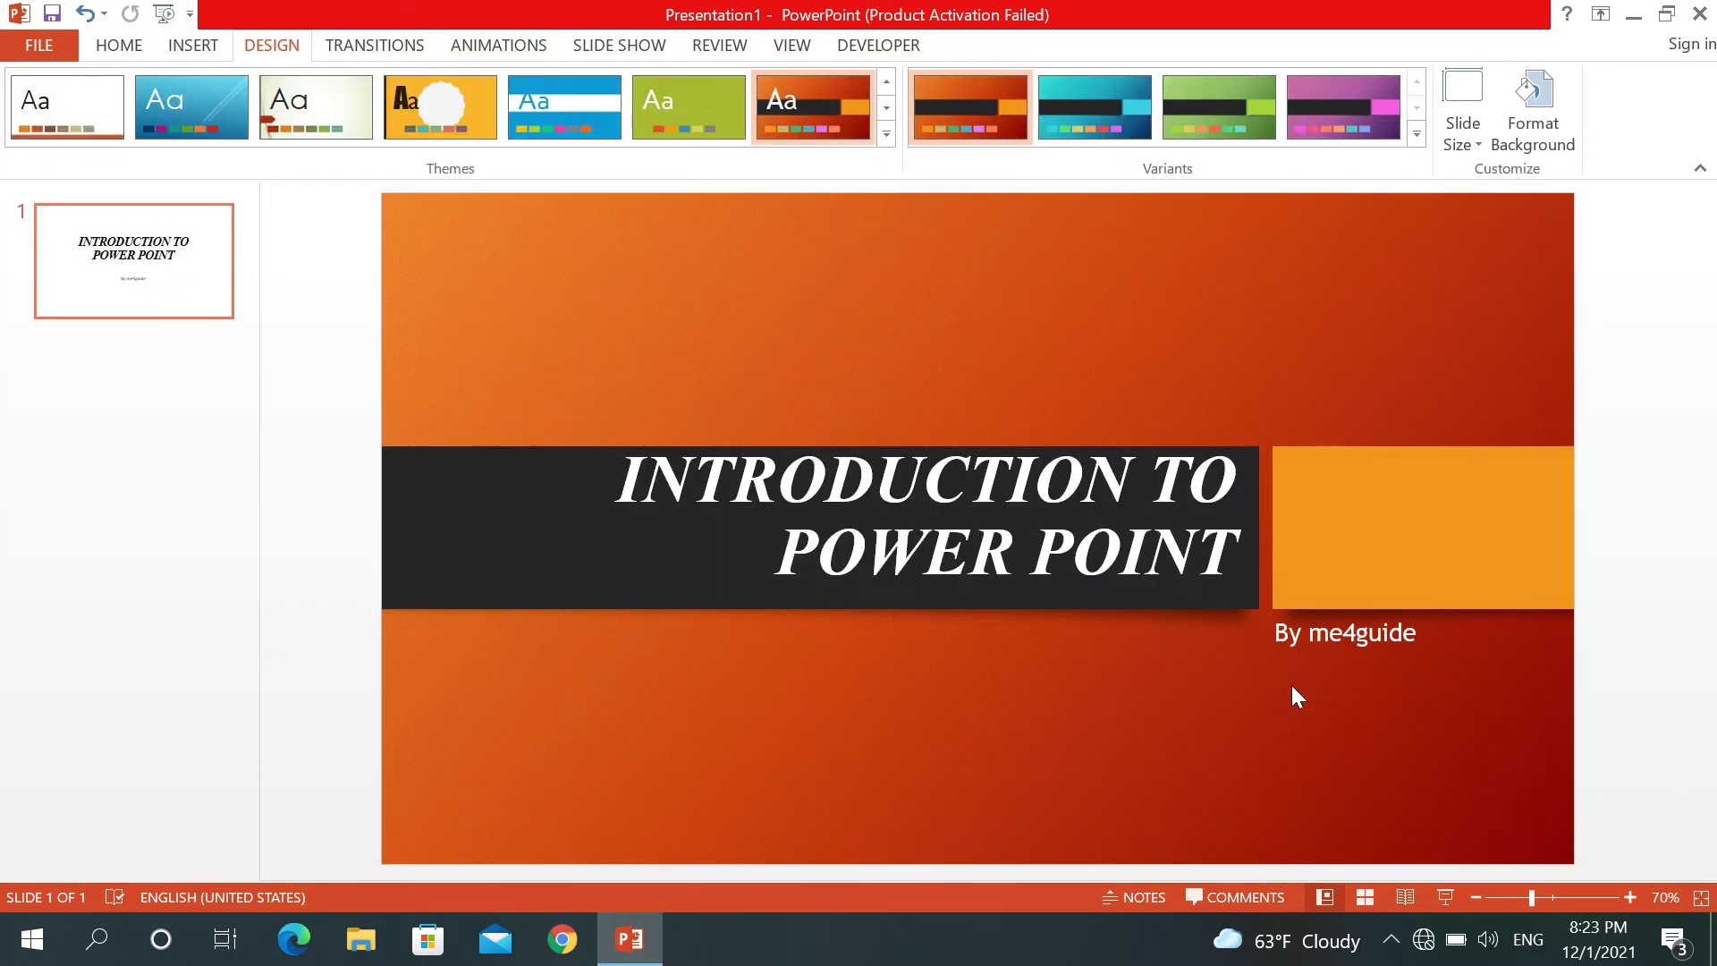
Step: Drag the byline subtitle up onto the orange bar
left_click(1375, 635)
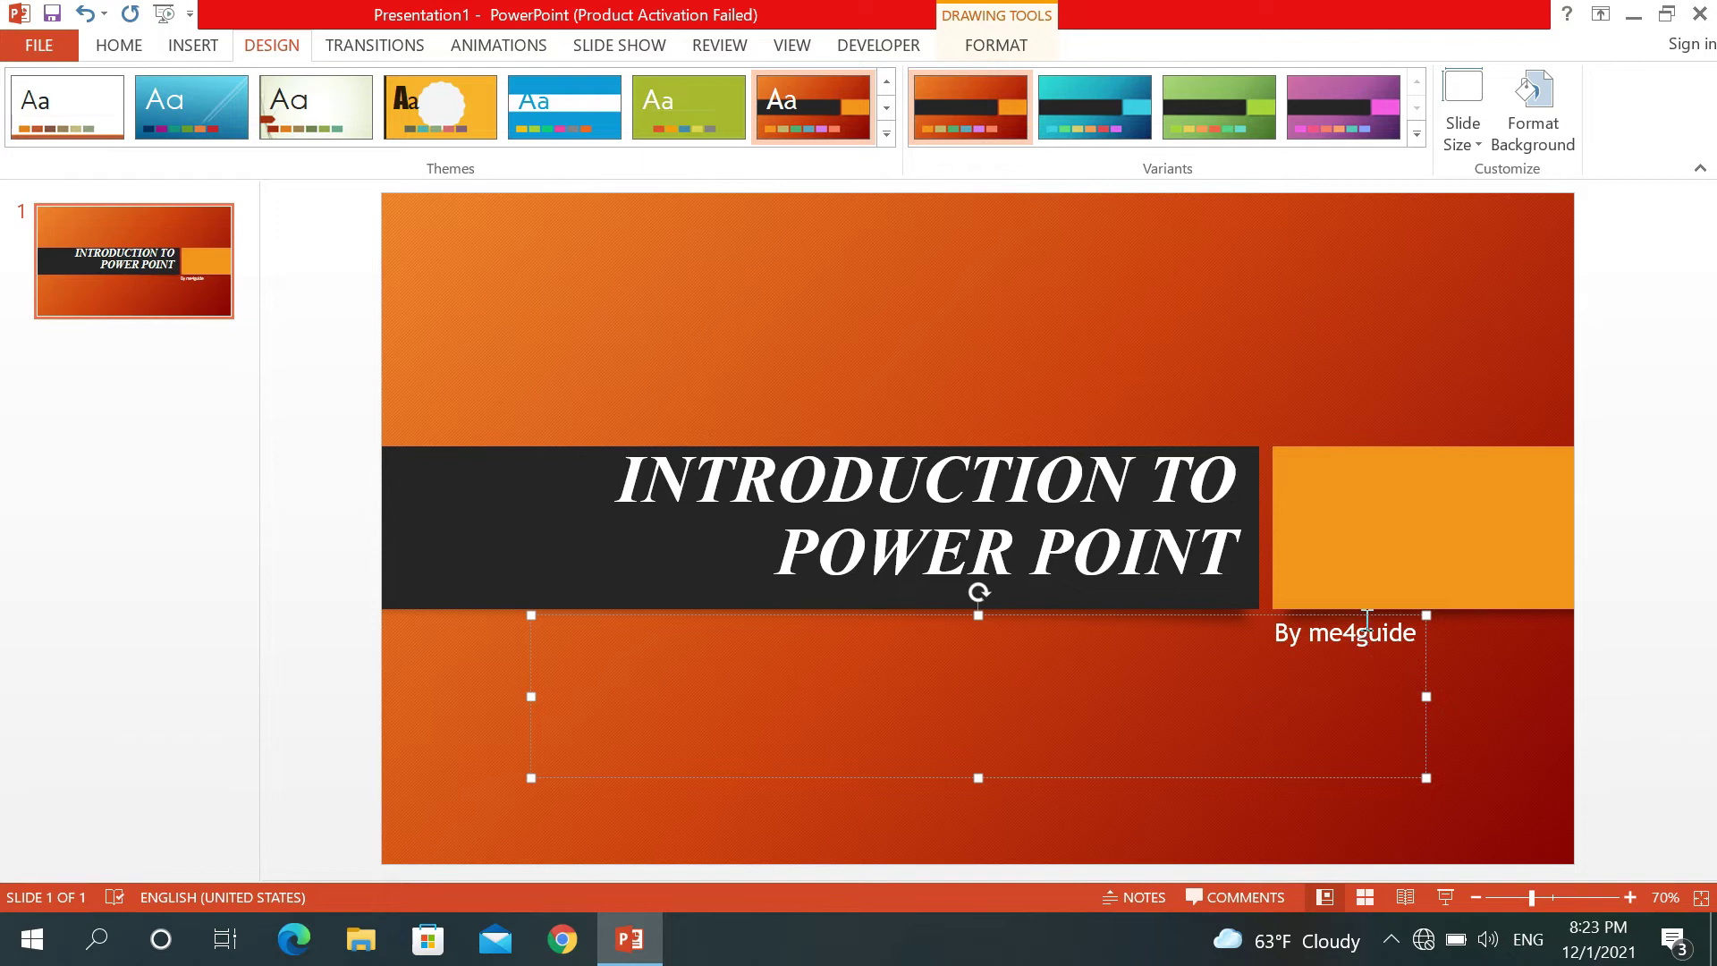
left_click_drag(1367, 617, 1428, 507)
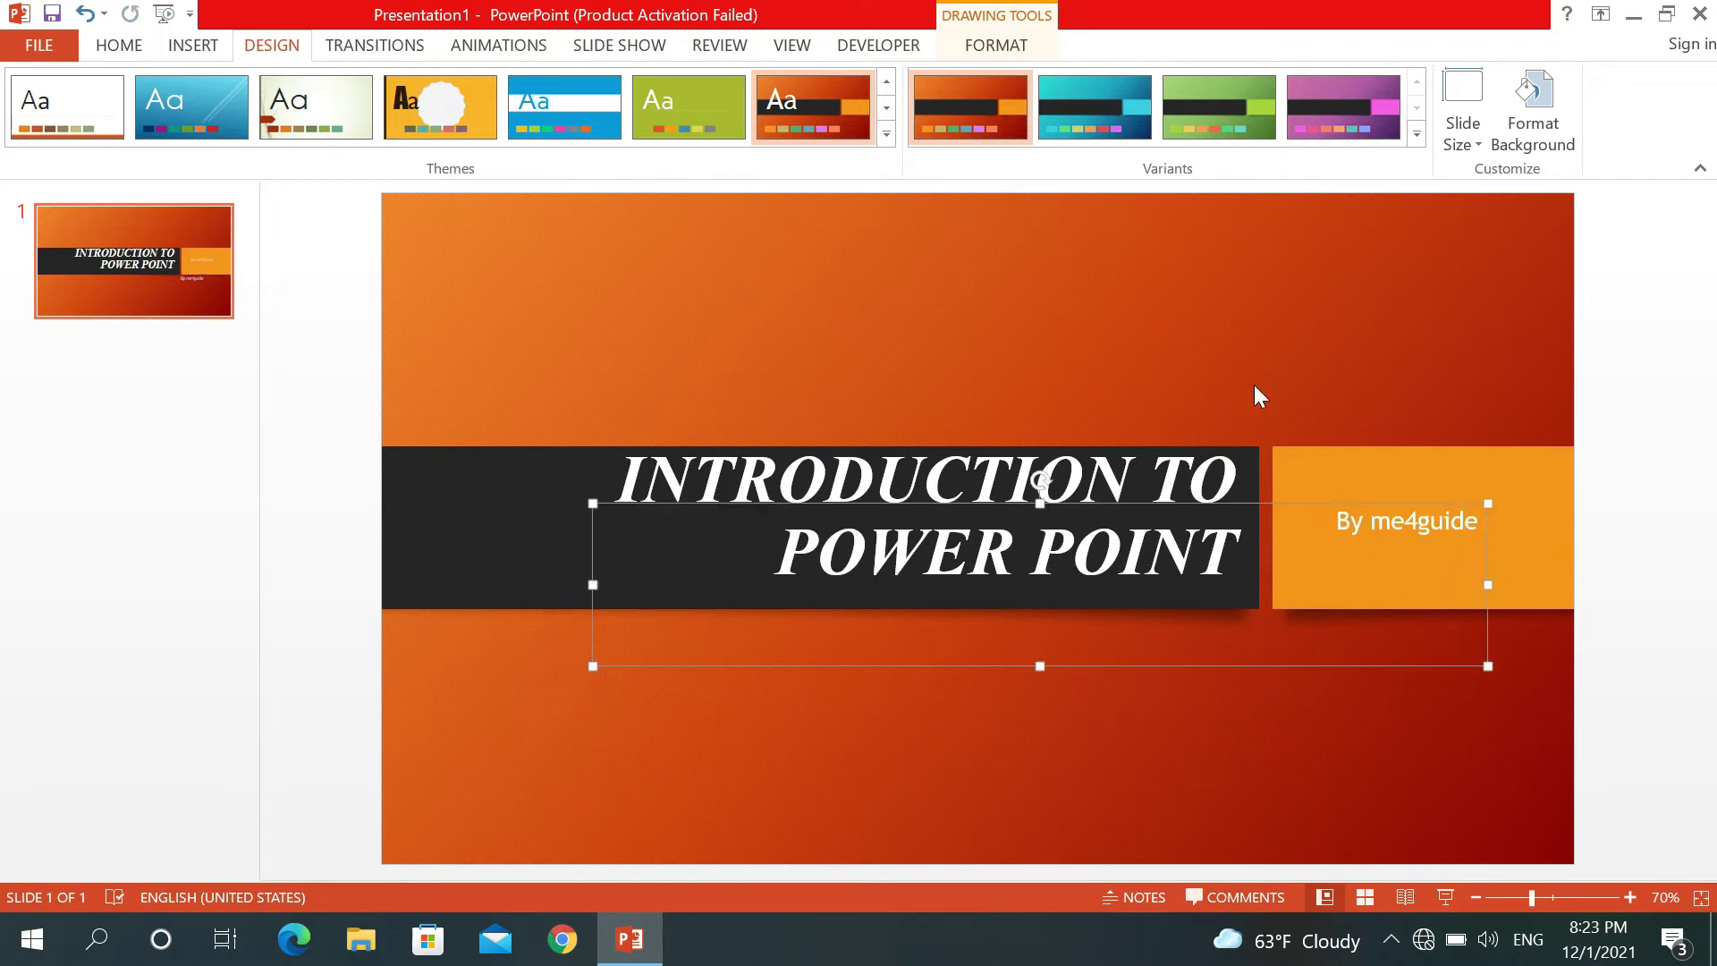
left_click(1170, 347)
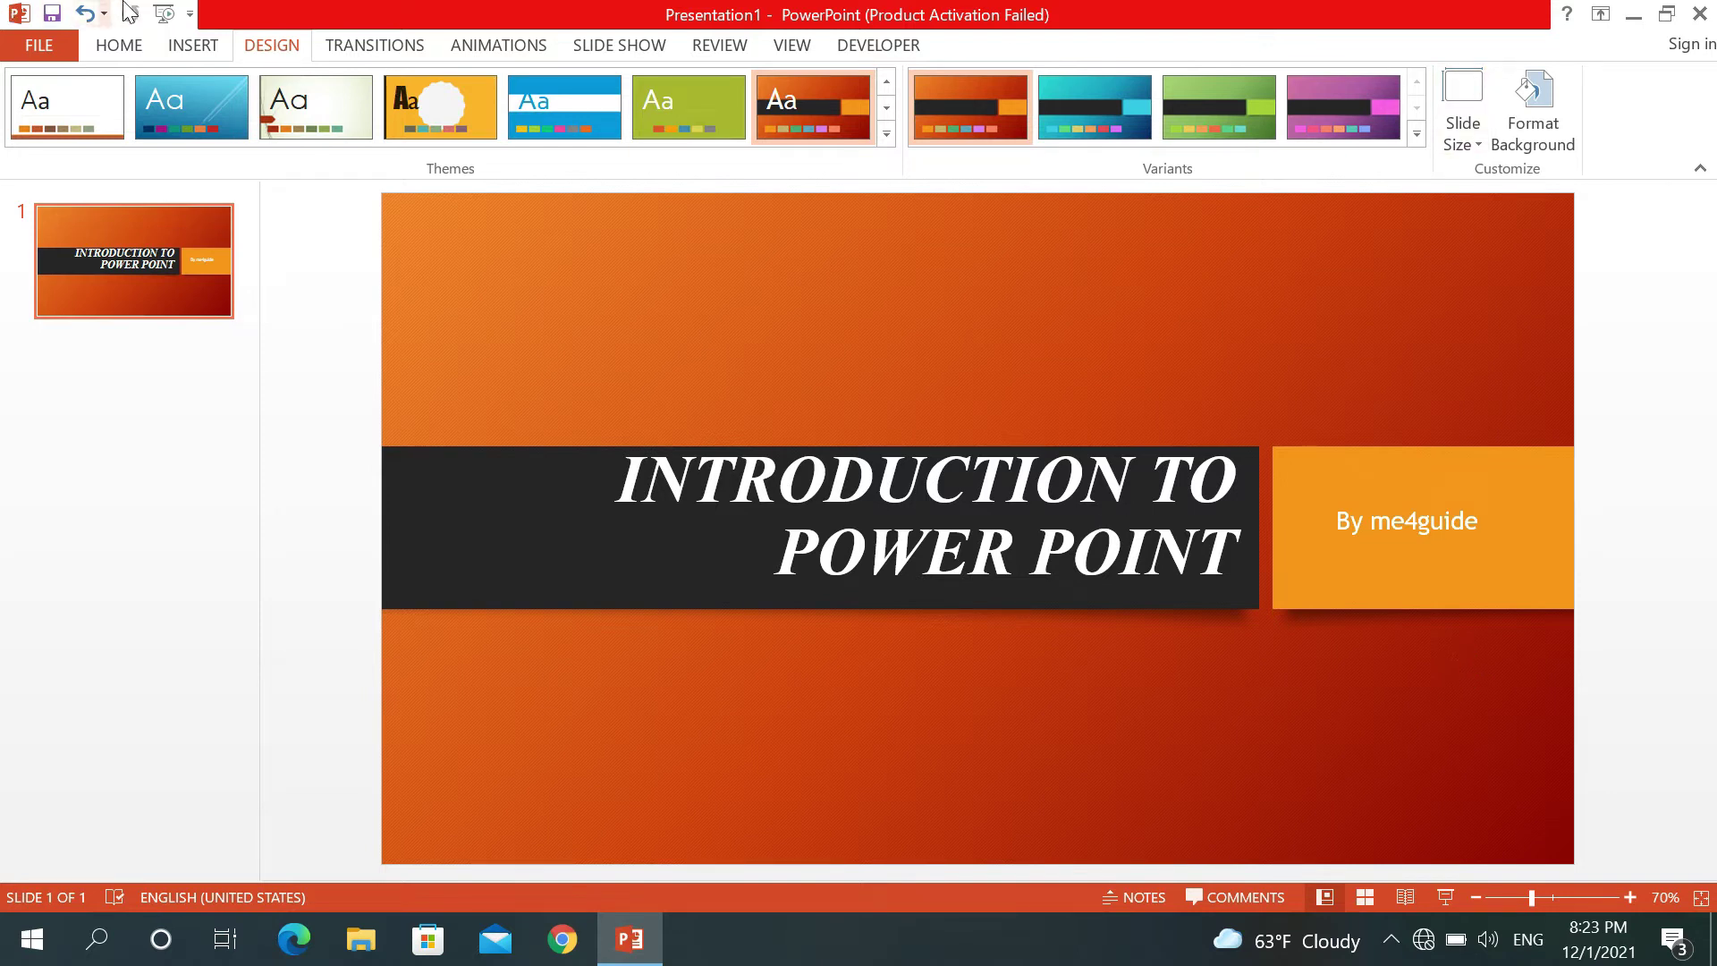
Step: Insert a Title and Content slide and title it 'Introduction'
left_click(125, 46)
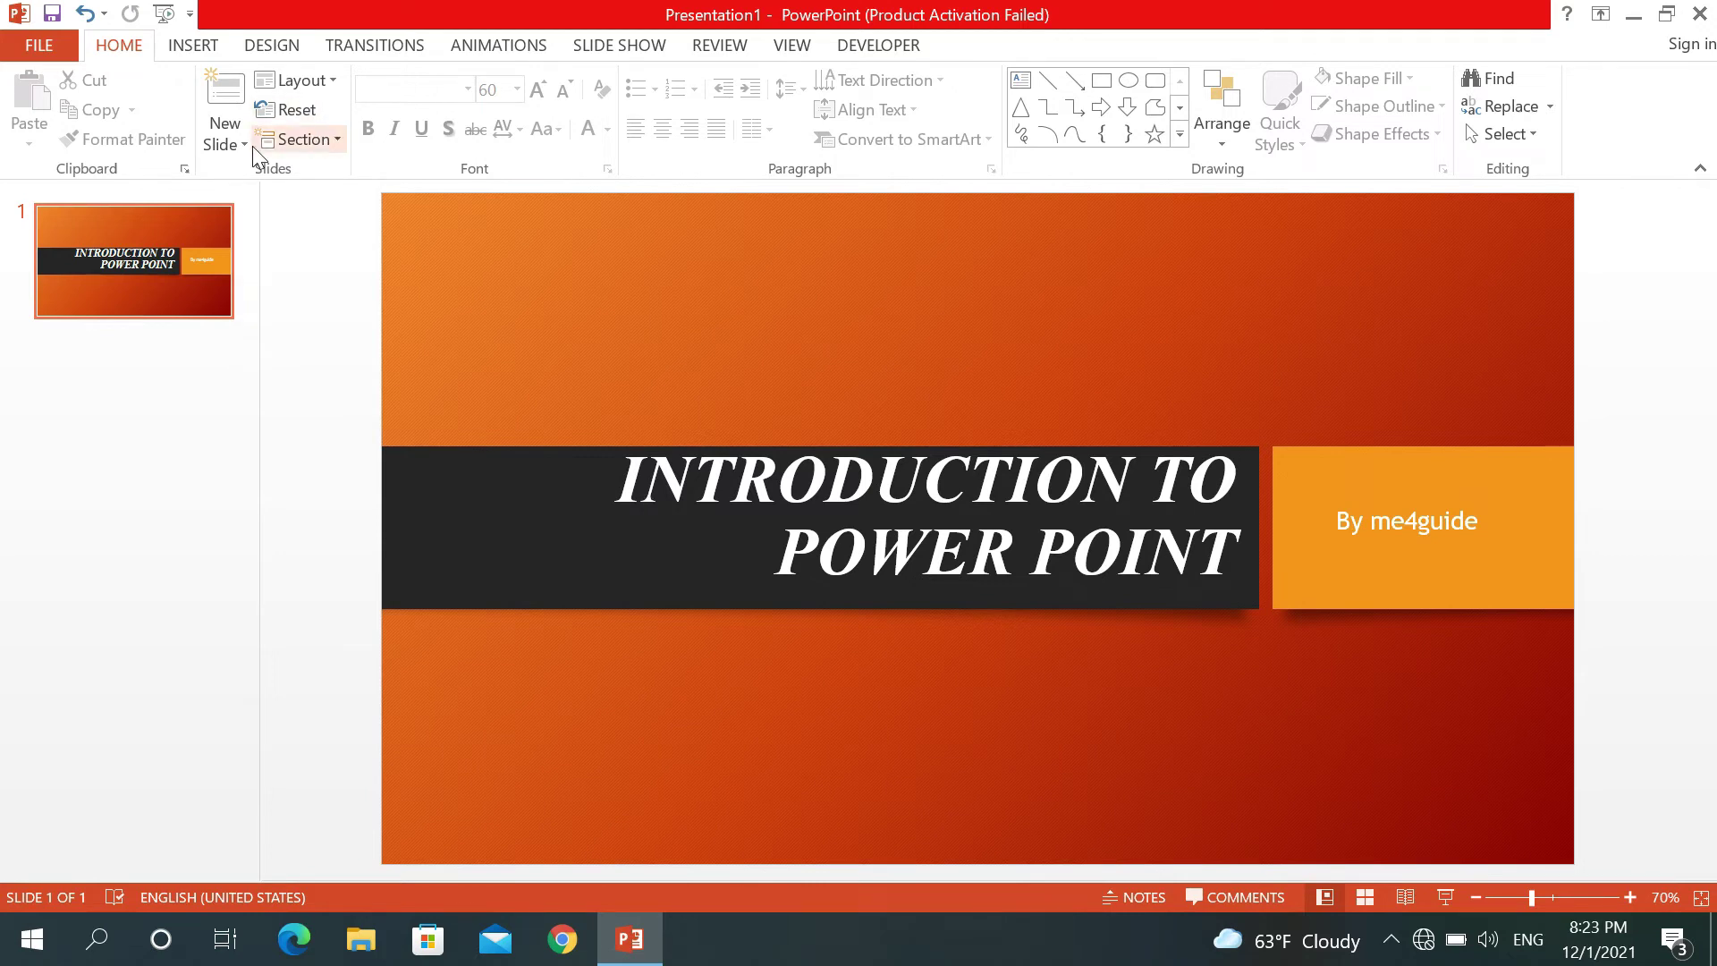
left_click(228, 136)
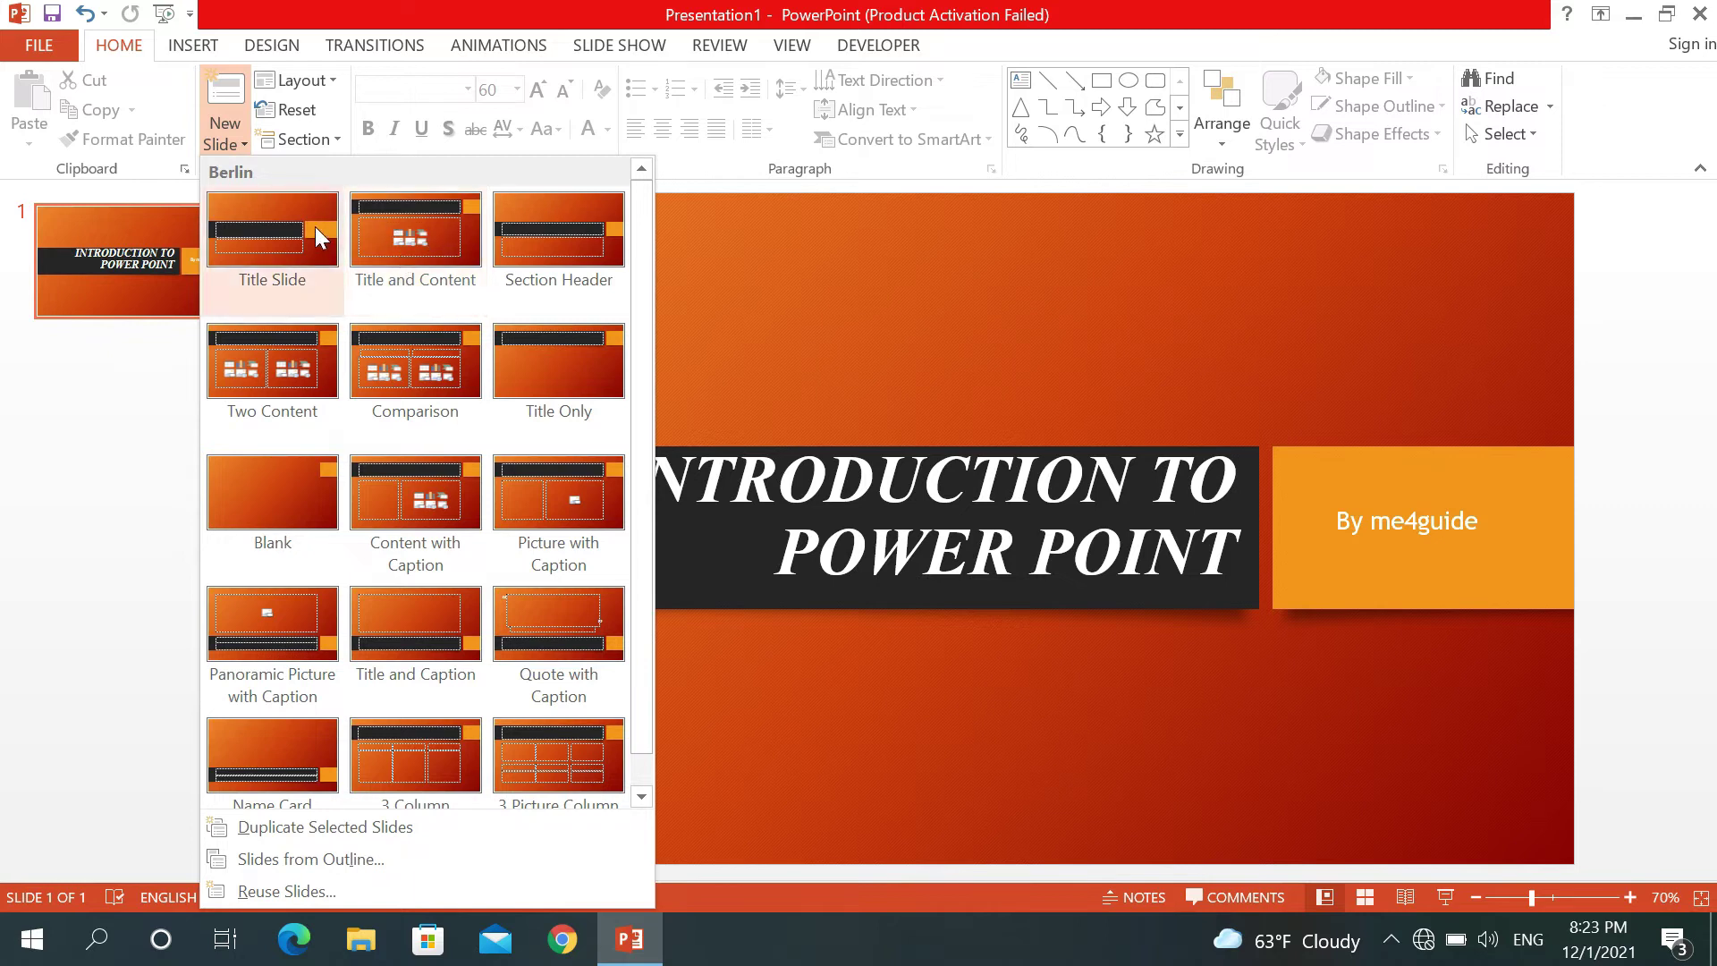
left_click(422, 250)
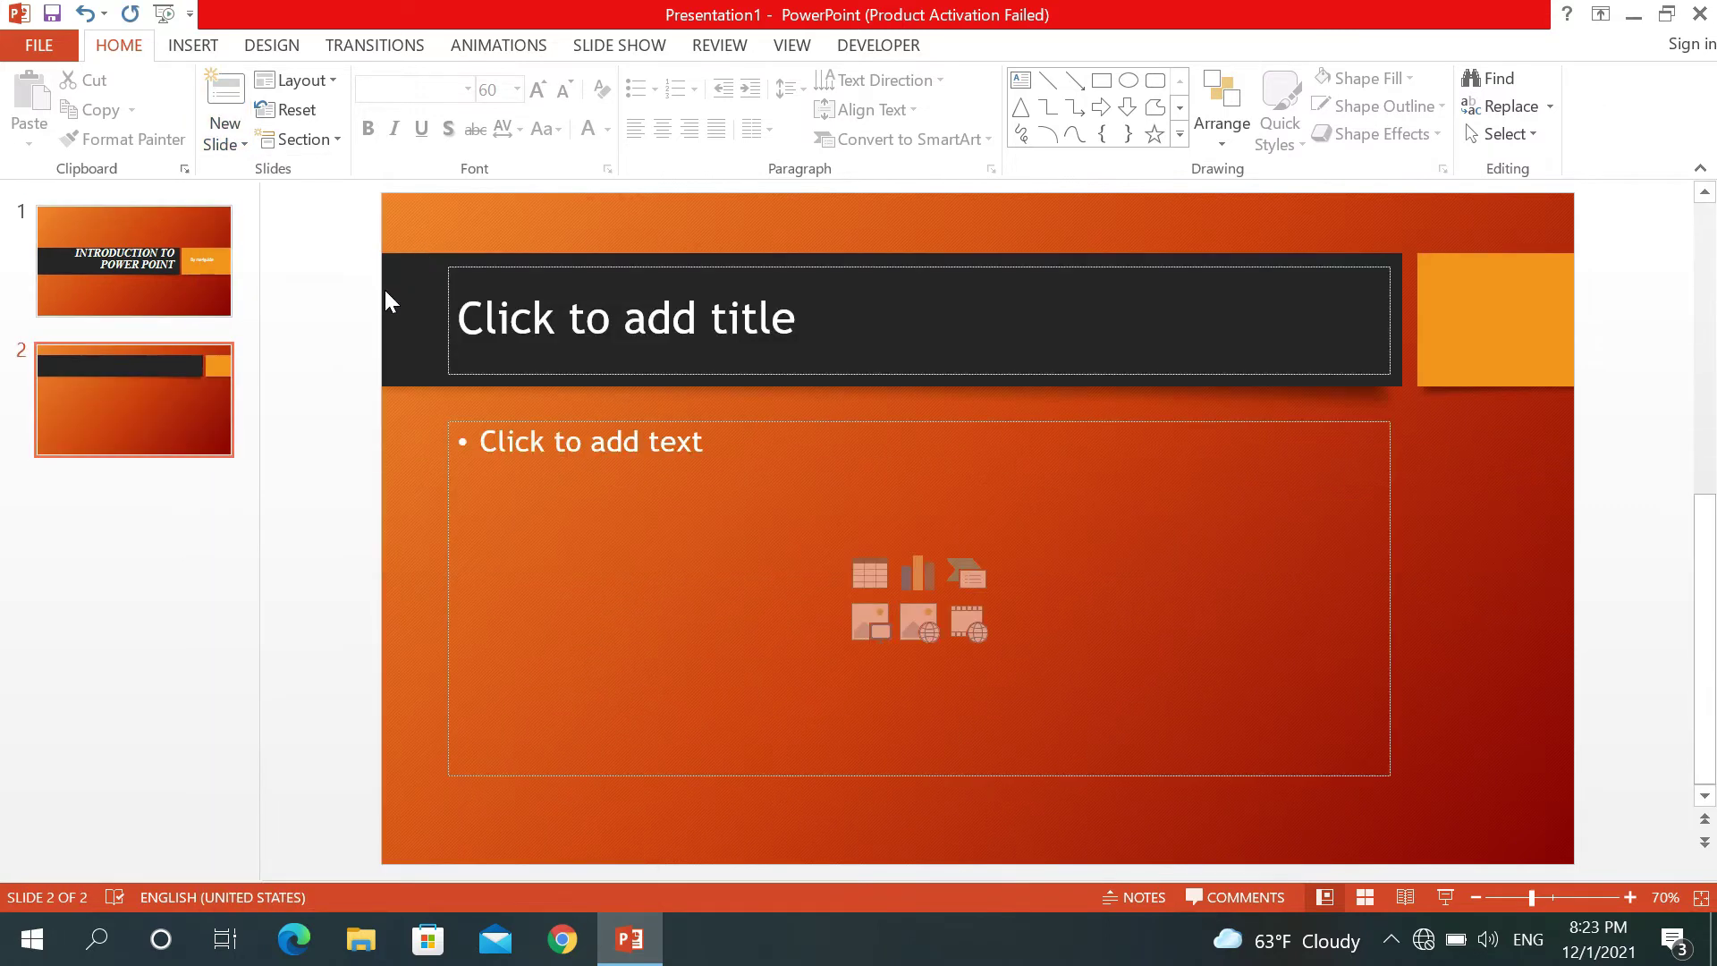
left_click(660, 327)
type("Introduction")
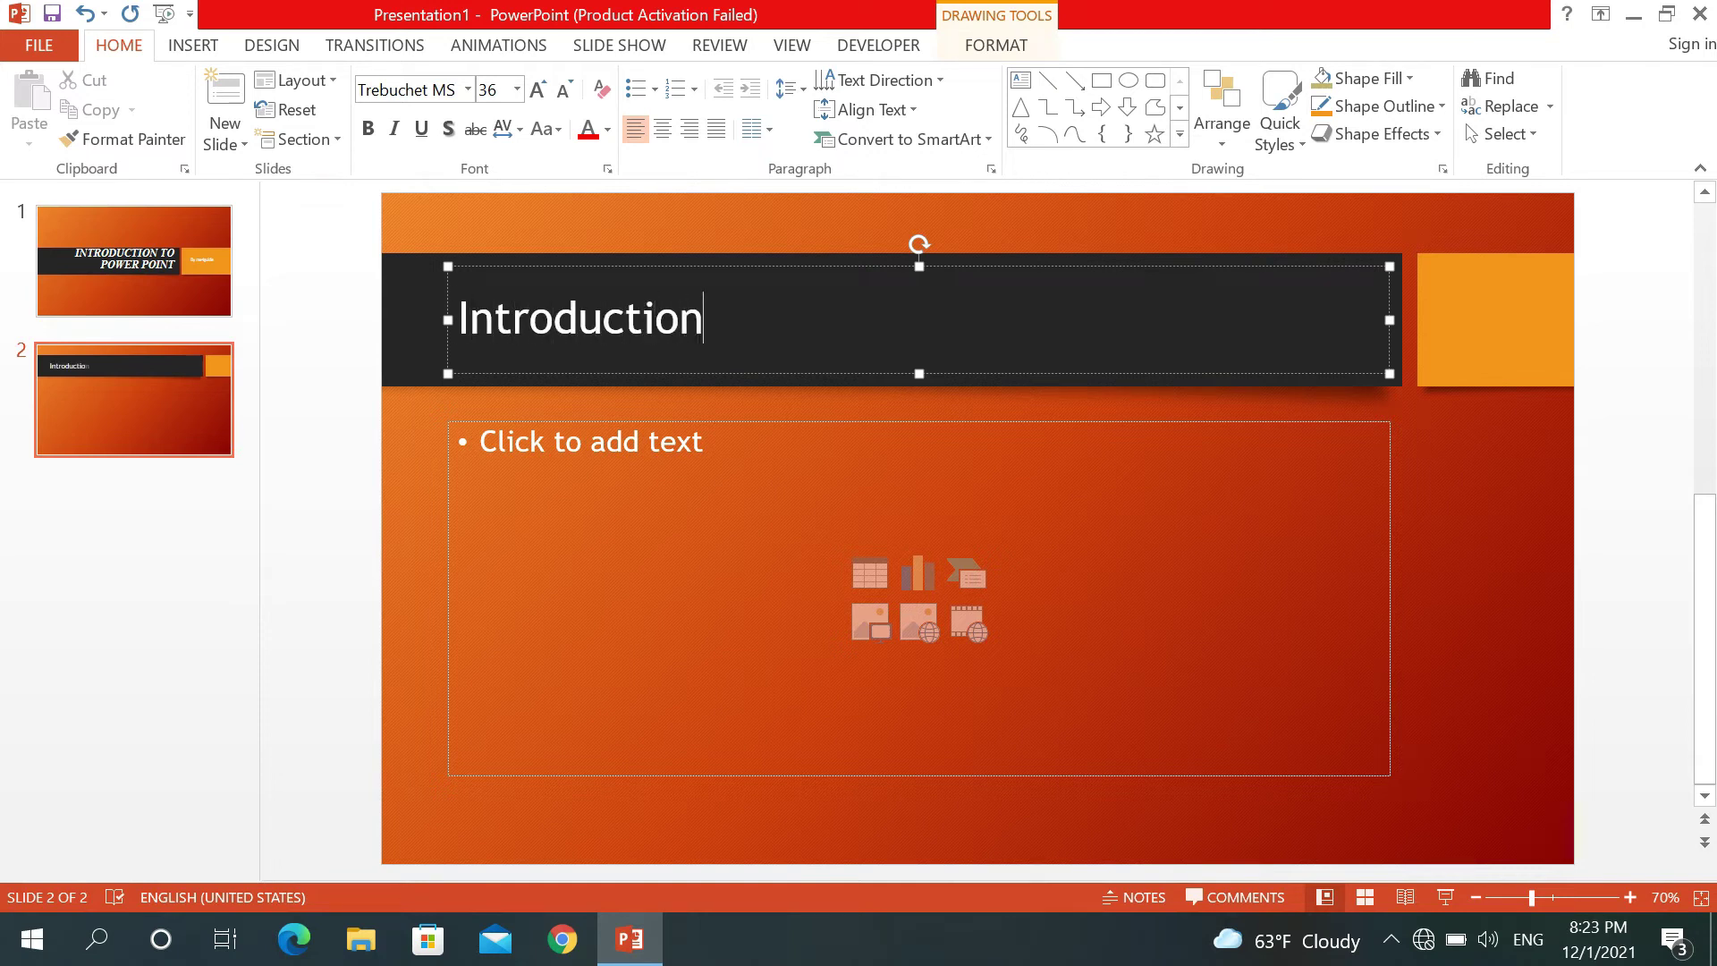
left_click(666, 462)
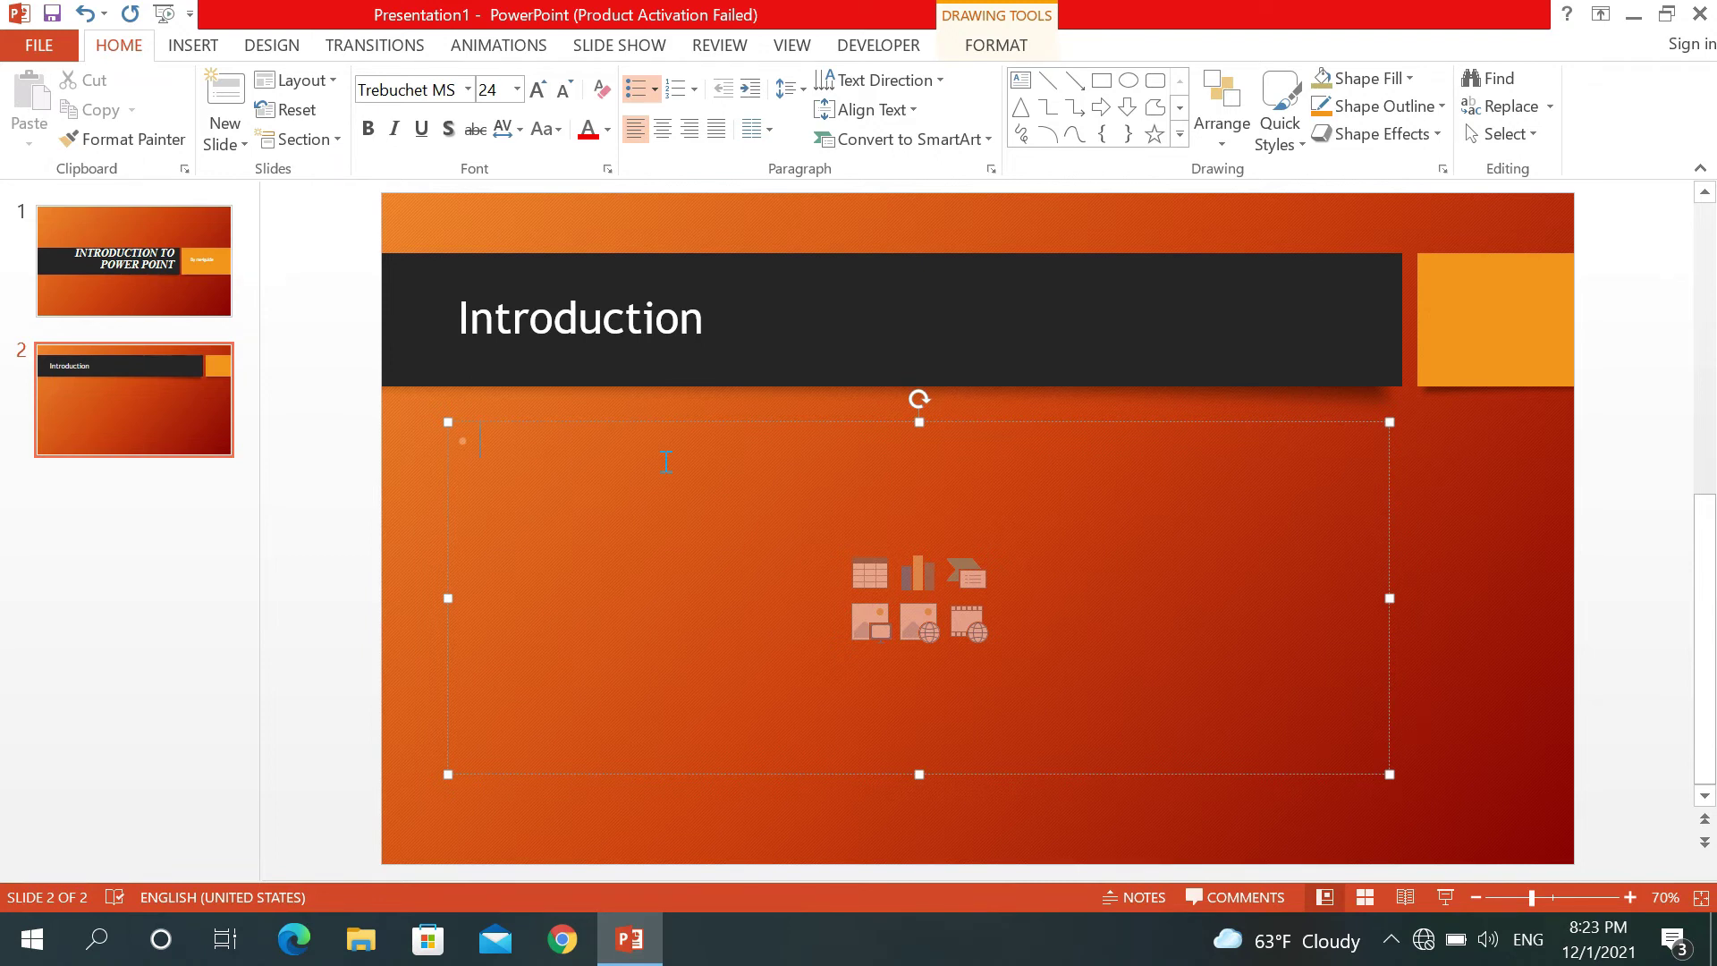
Step: Type bullets A, B, C, D and E in the body placeholder
type("A ")
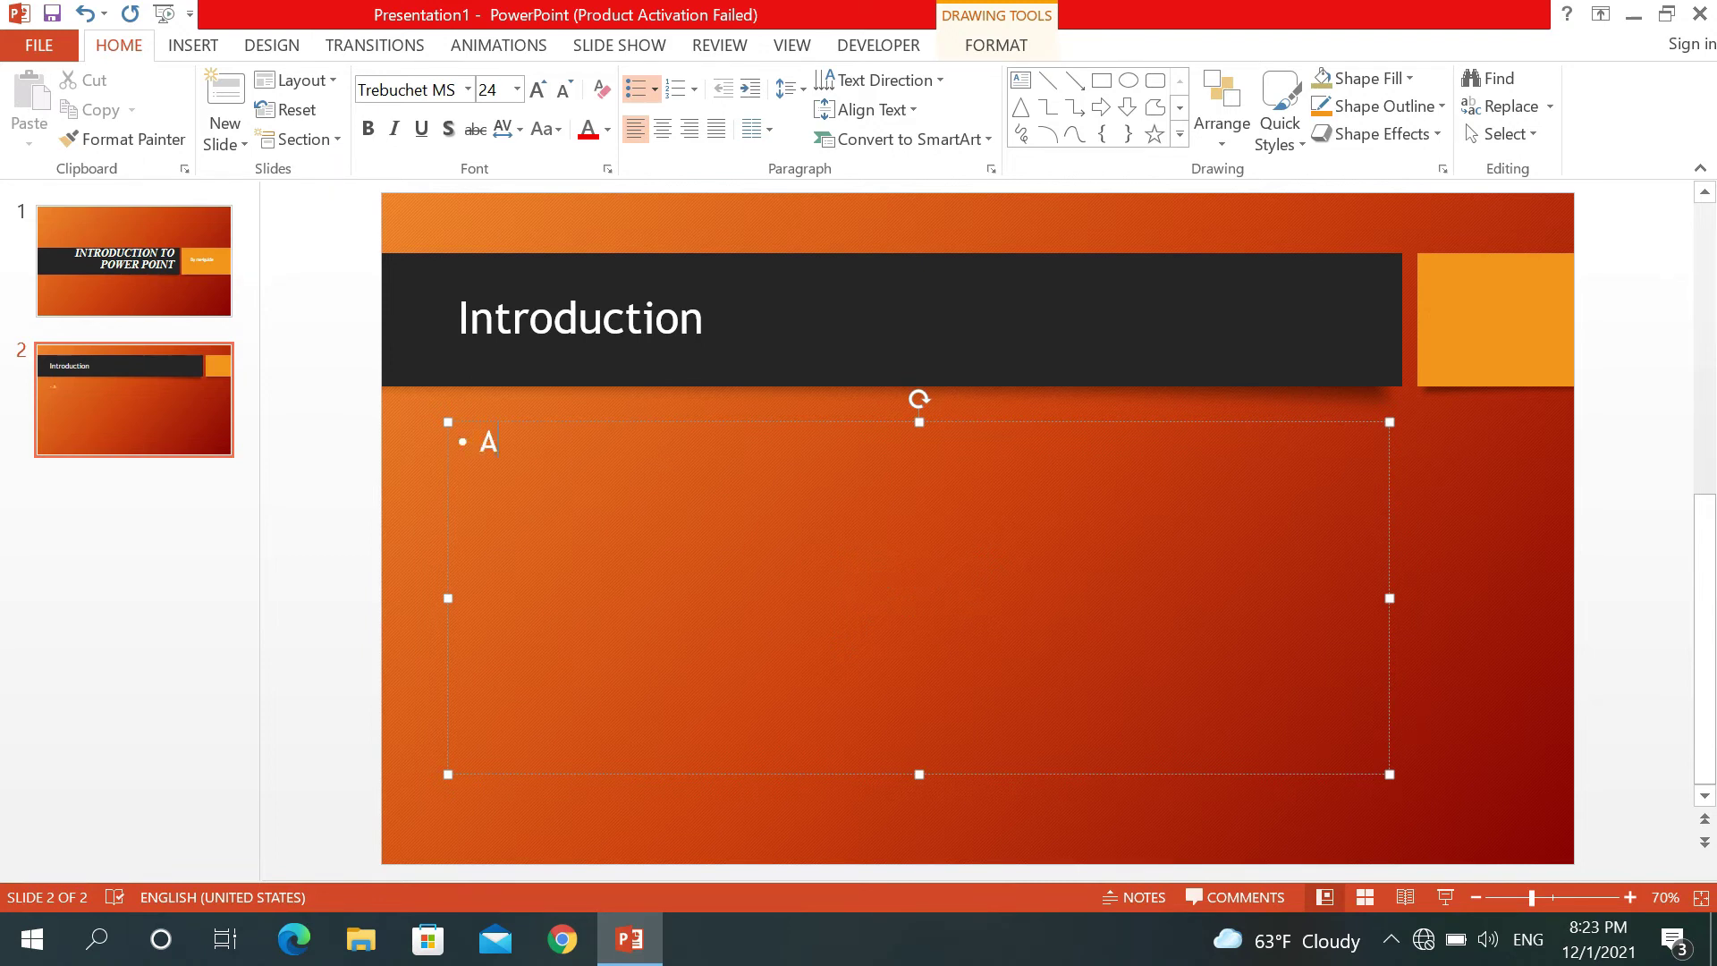
type("B ")
type("C")
key("Return")
type("D ")
type("E")
left_click(402, 492)
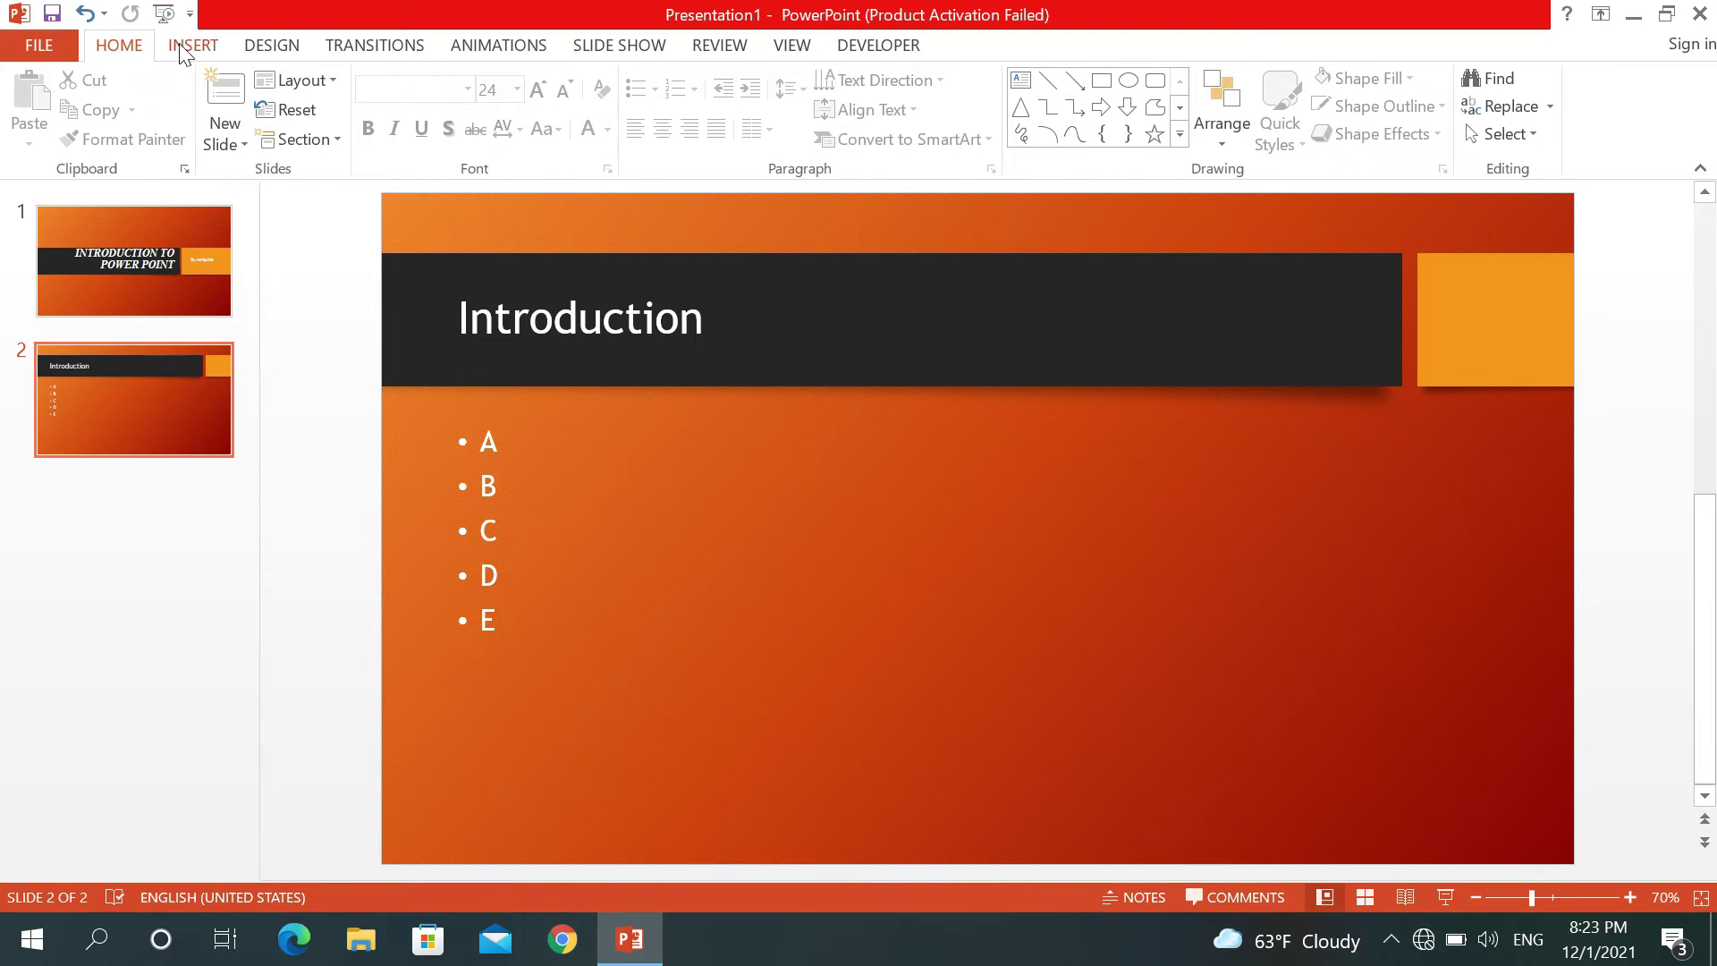
Step: Add a Title and Content slide after slide 2, then delete it
left_click(223, 134)
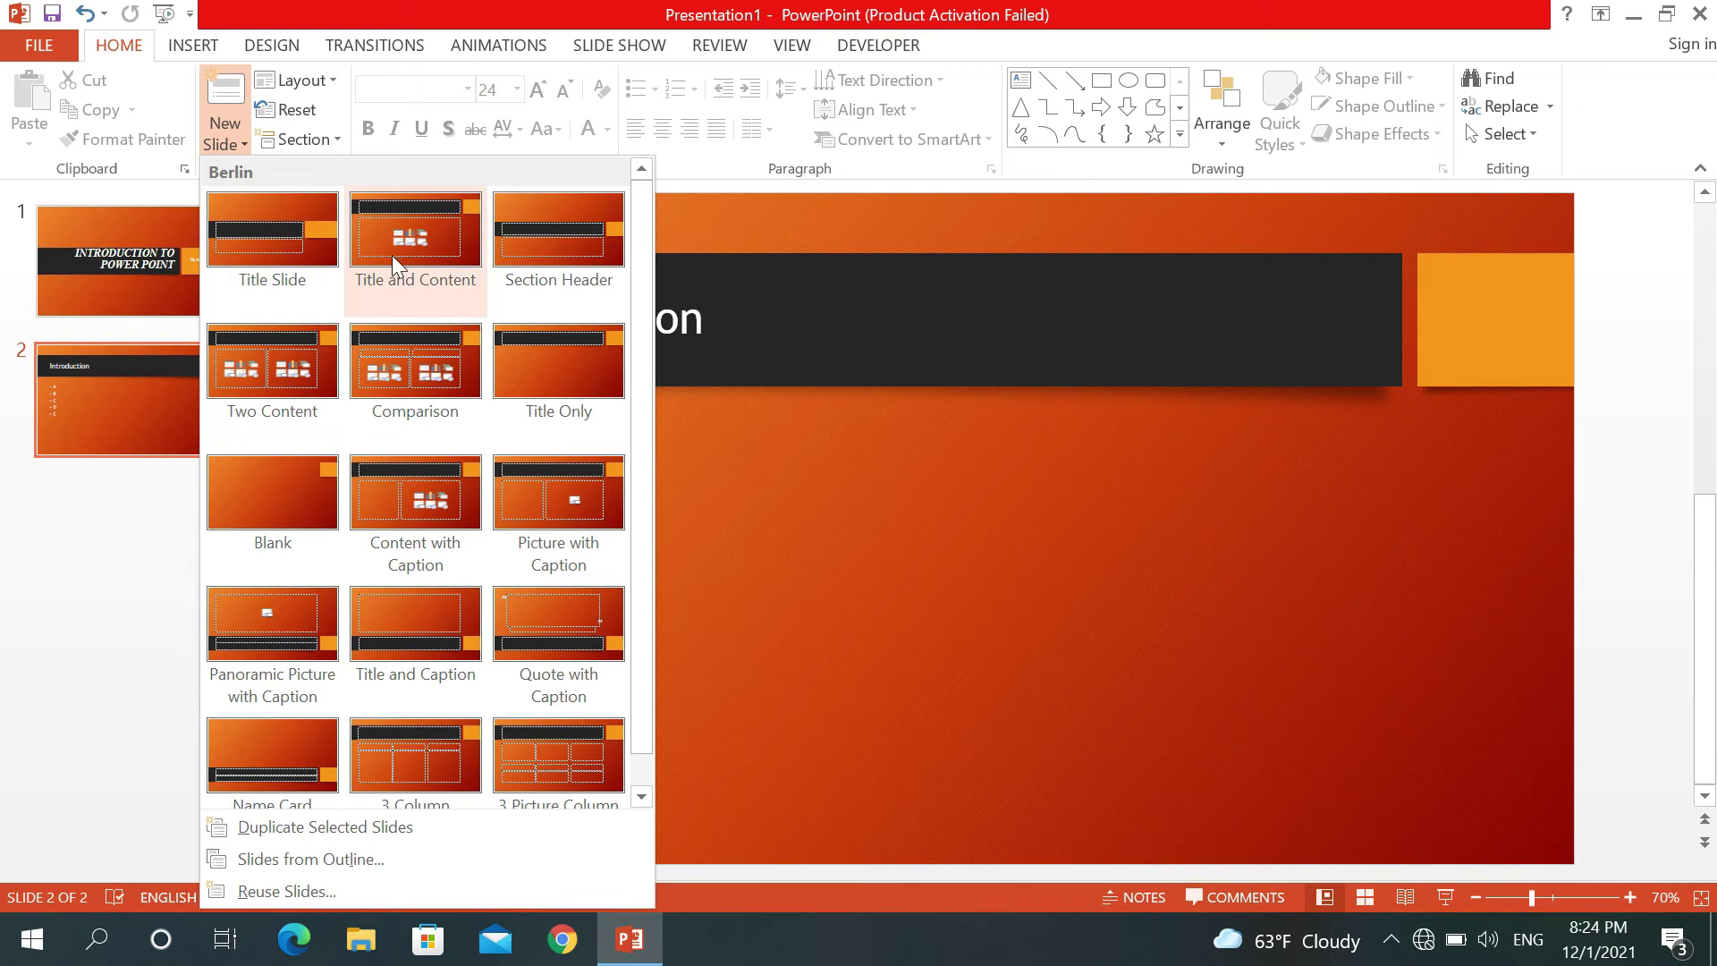
left_click(662, 579)
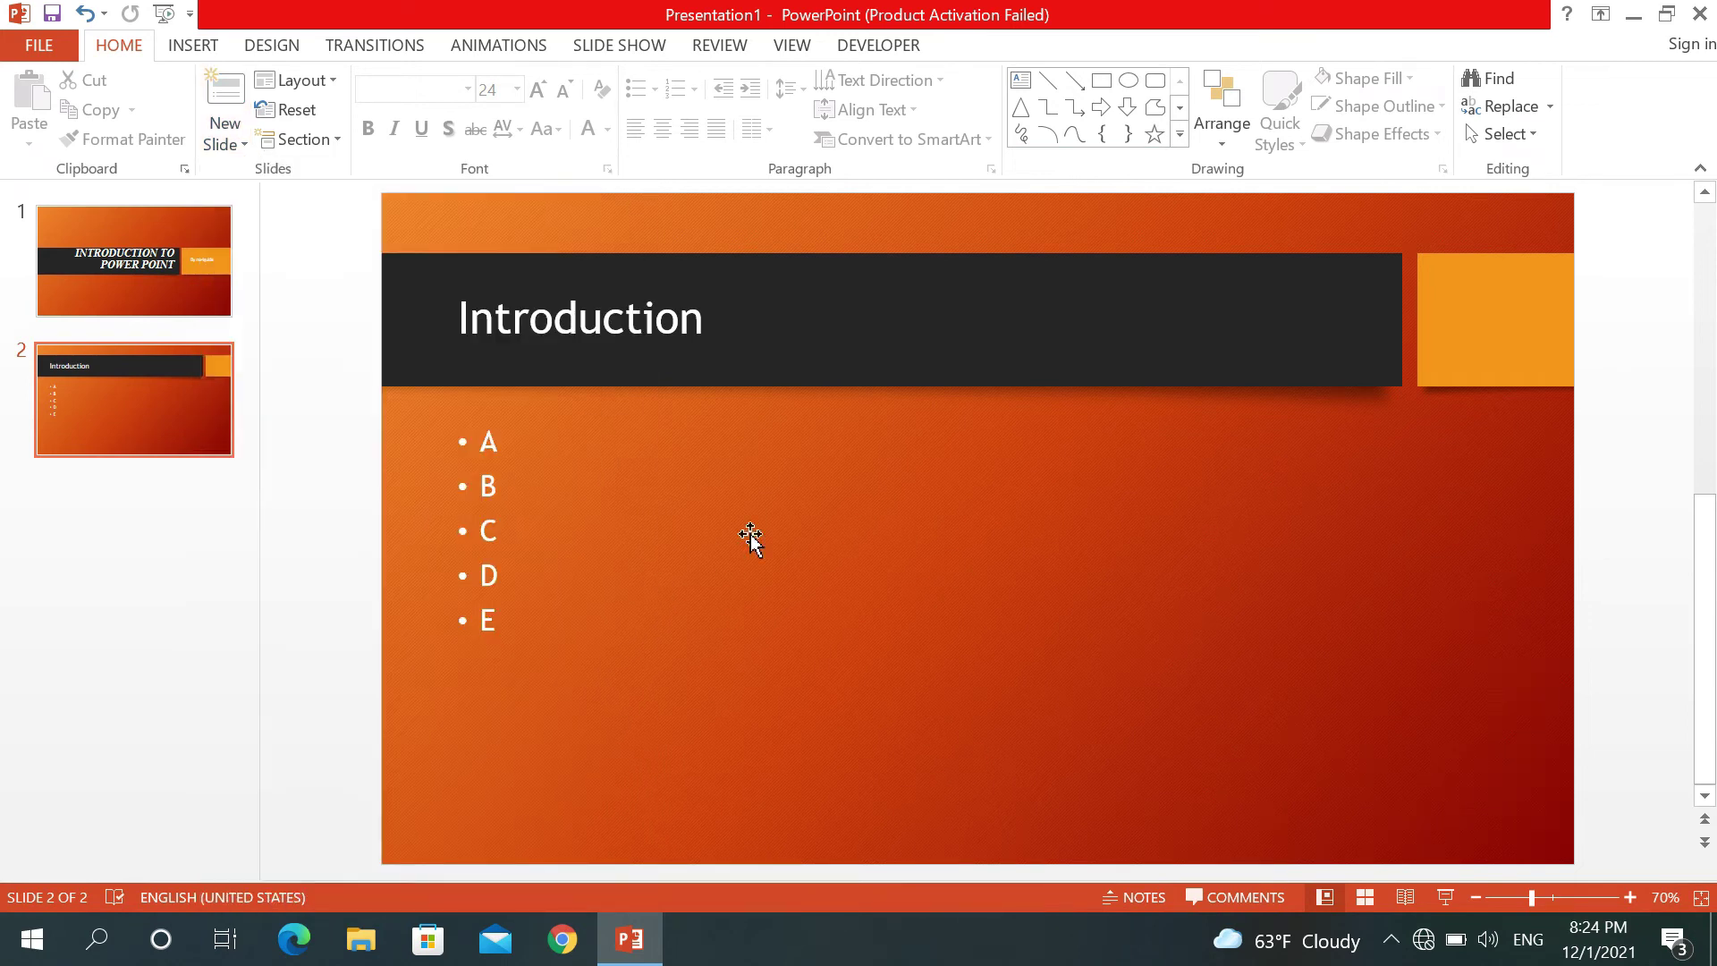
left_click(233, 560)
key("Return")
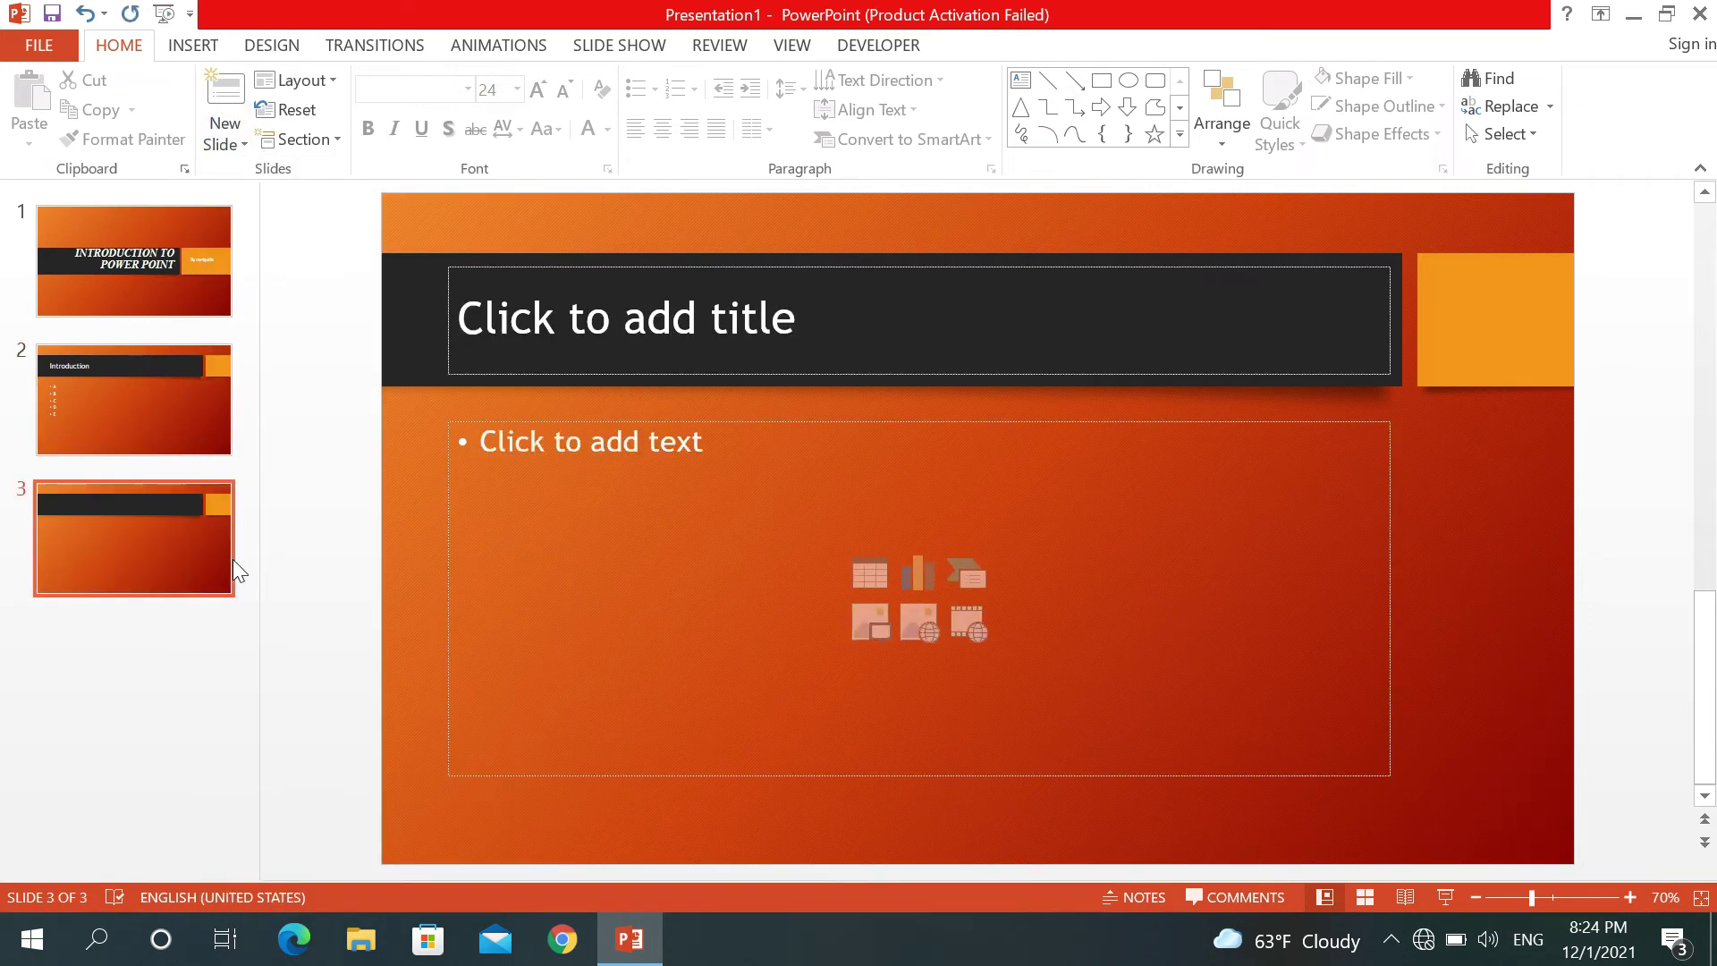
left_click(137, 536)
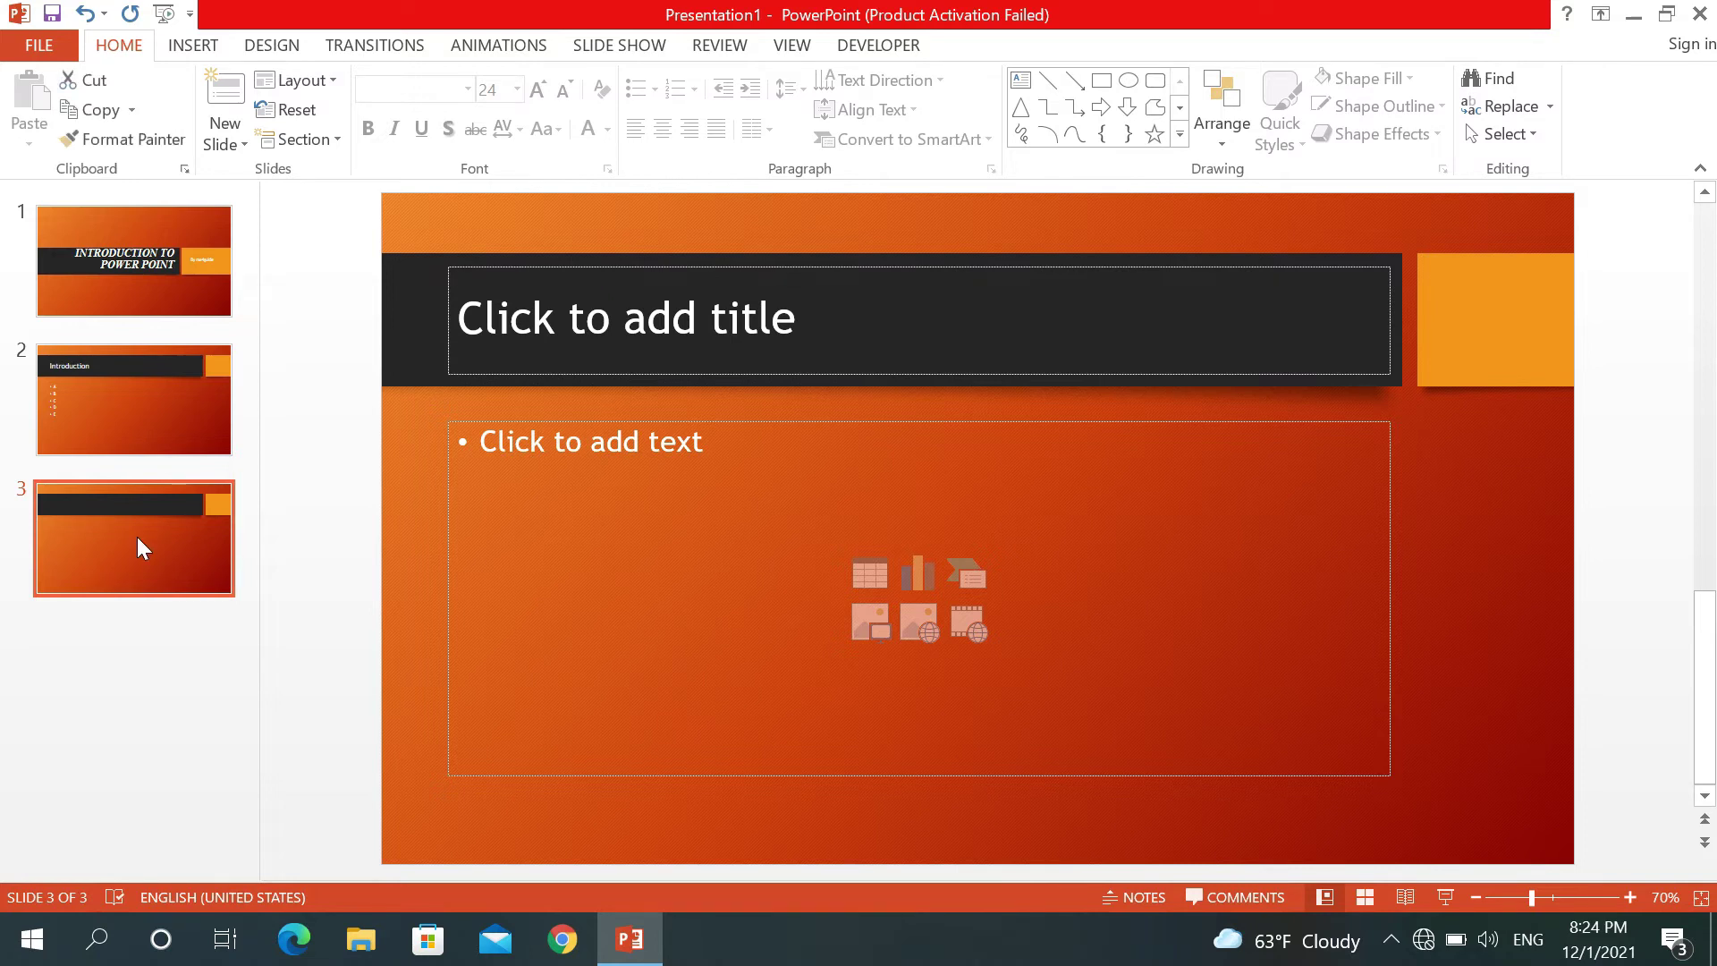
key("Delete")
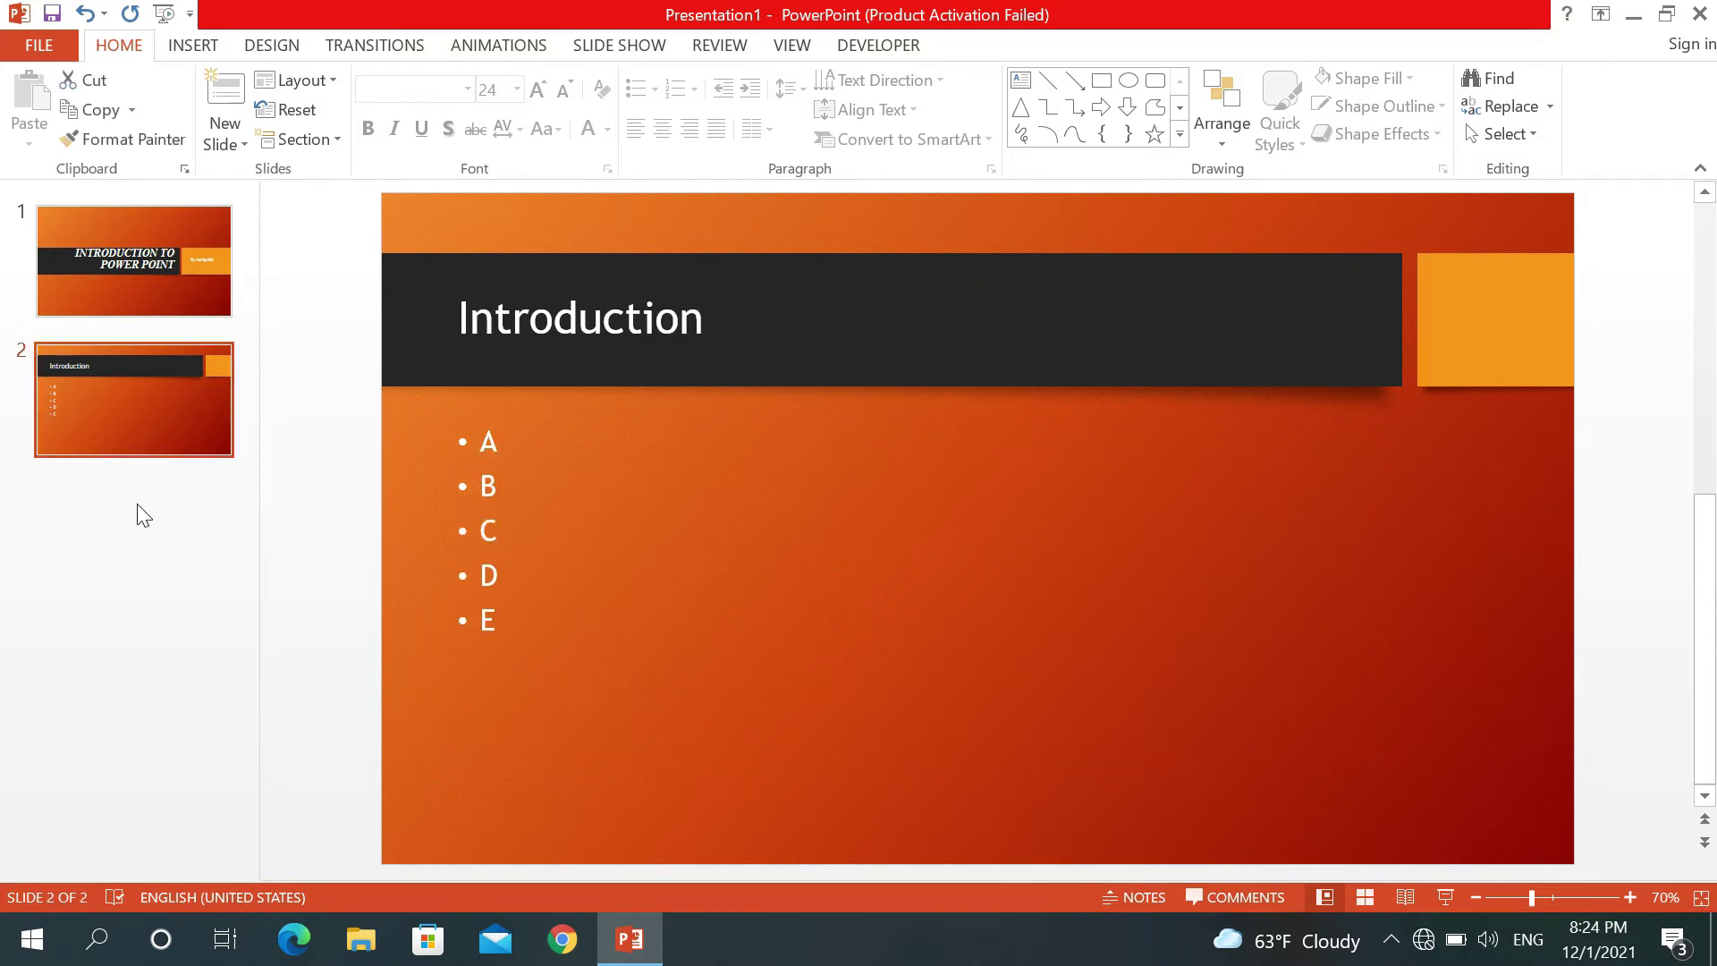
Step: Insert a new slide after Introduction, remove the duplicate copy, and reselect slide 2
right_click(152, 428)
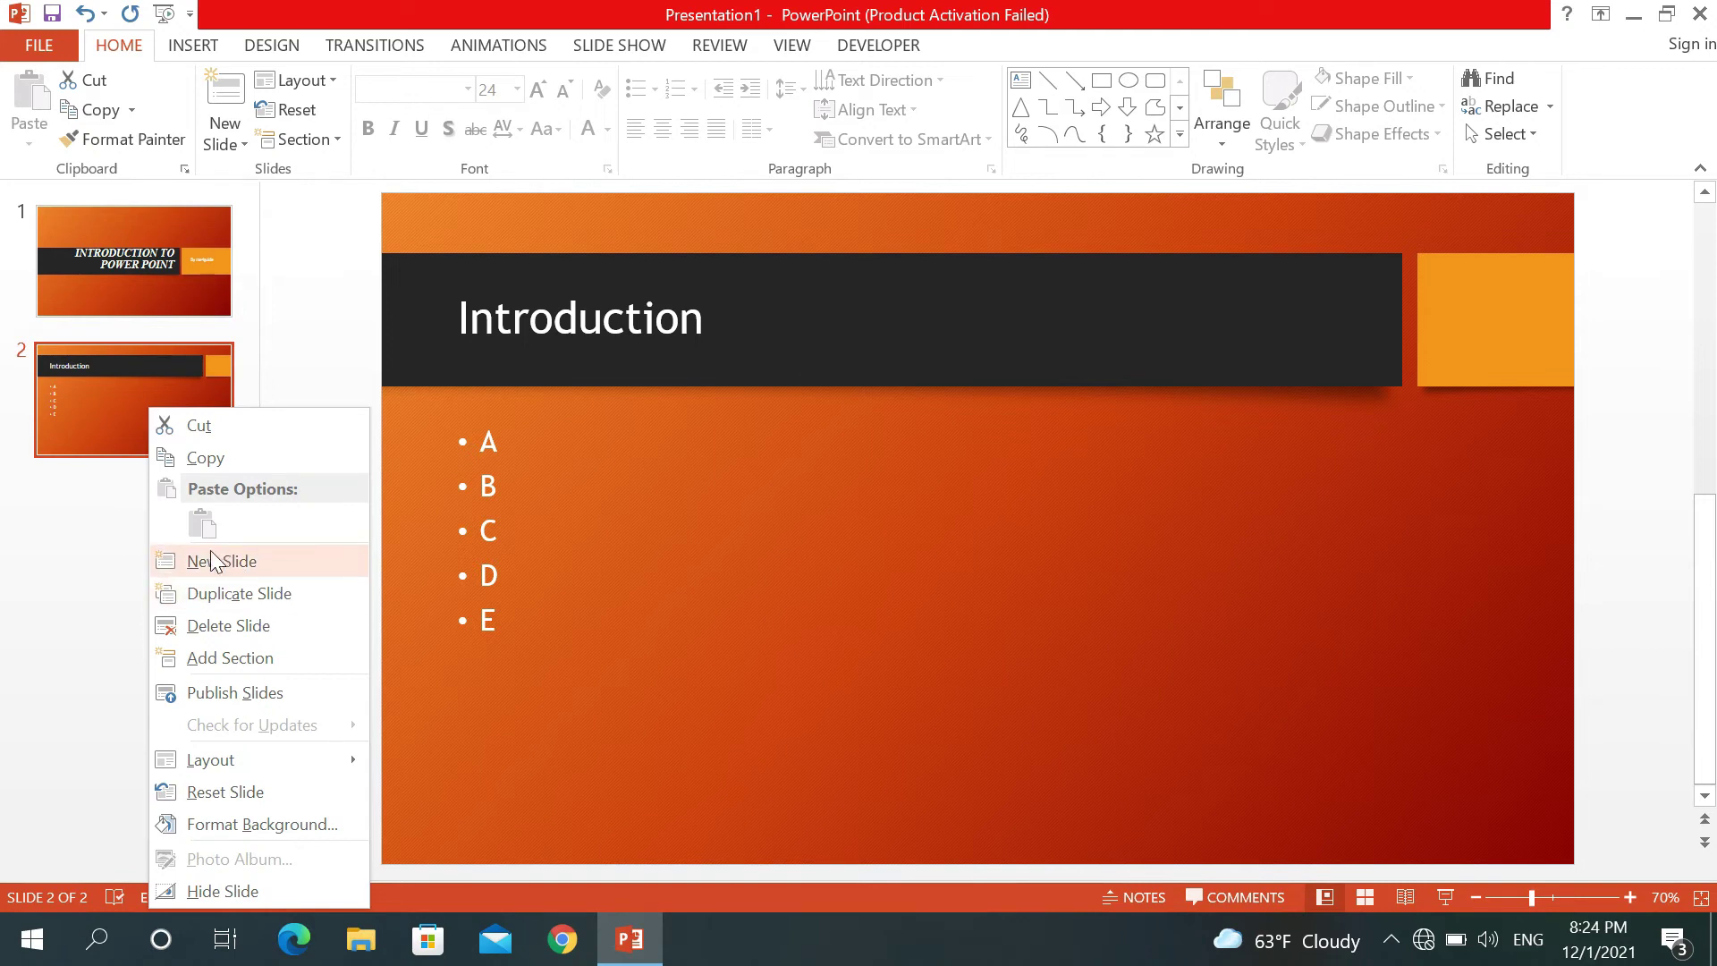
left_click(177, 567)
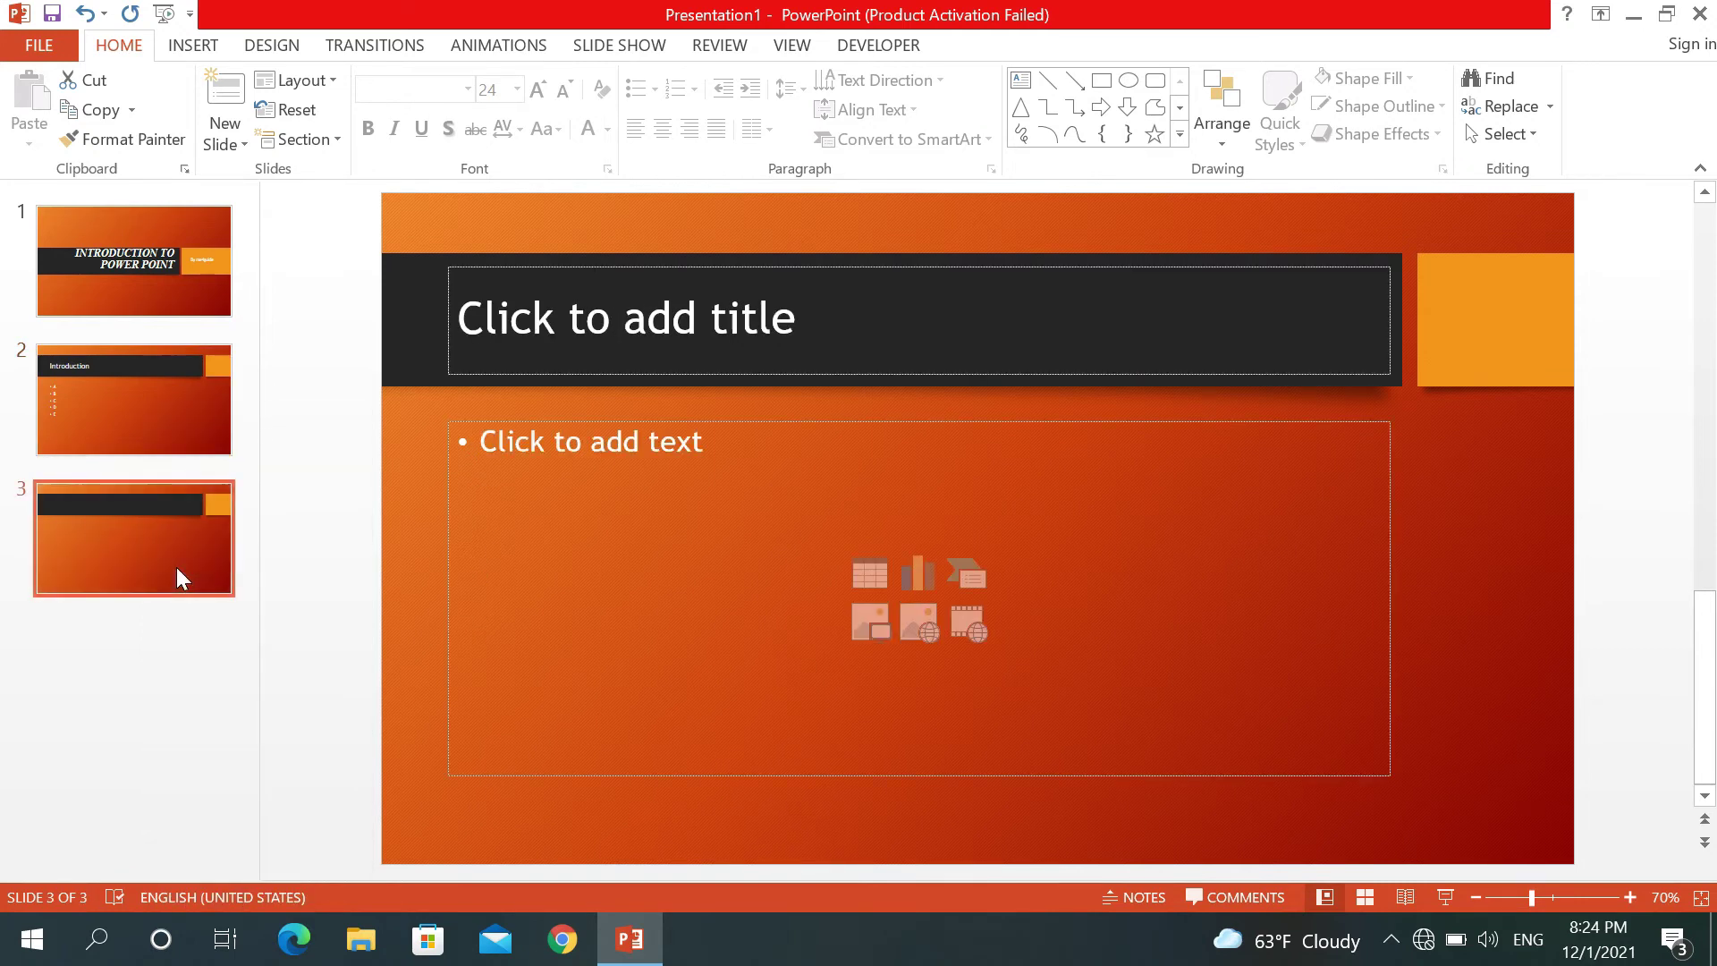
right_click(158, 406)
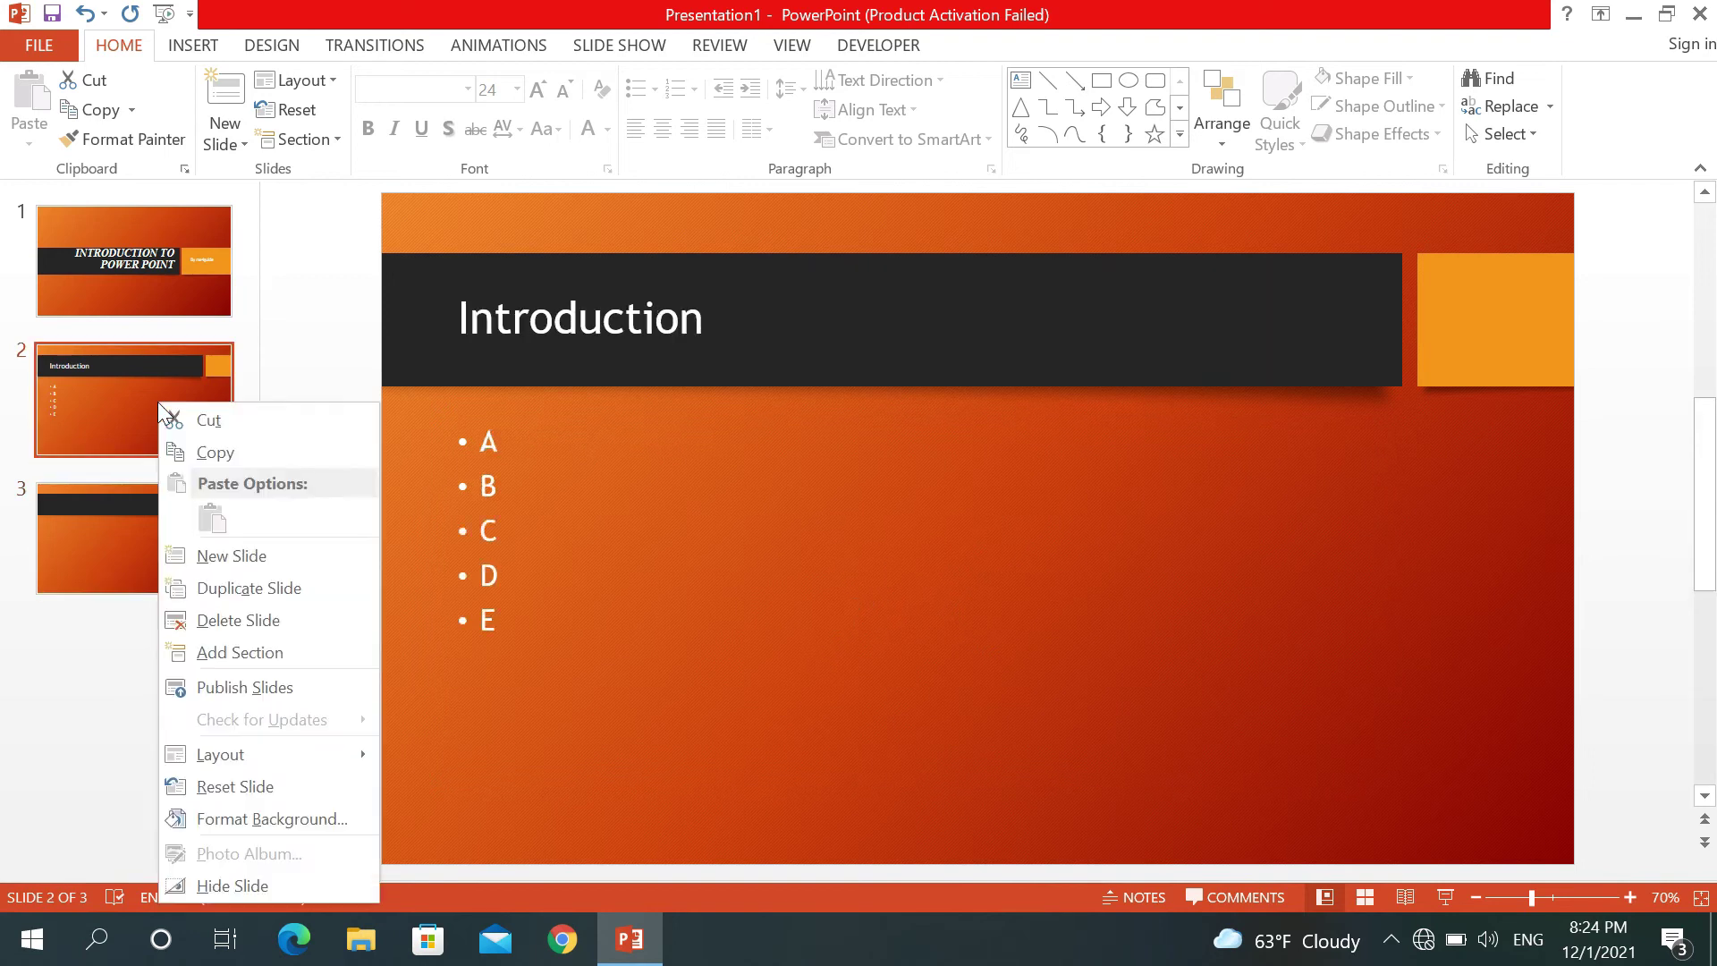
left_click(283, 589)
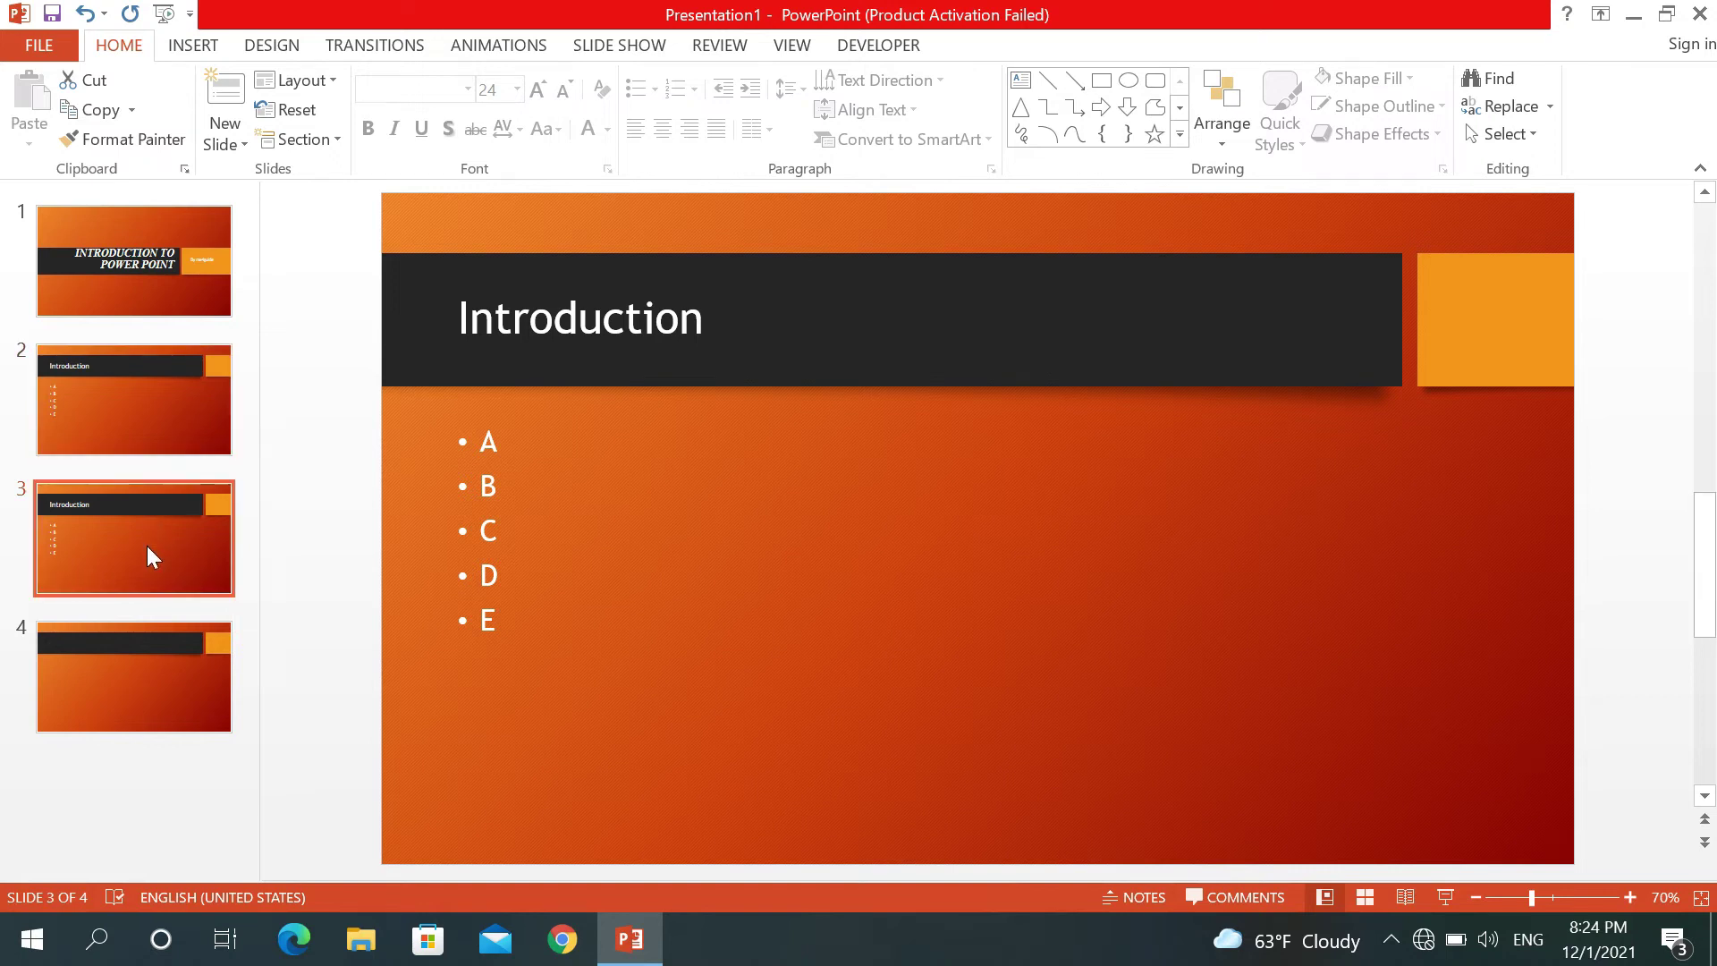
key("Delete")
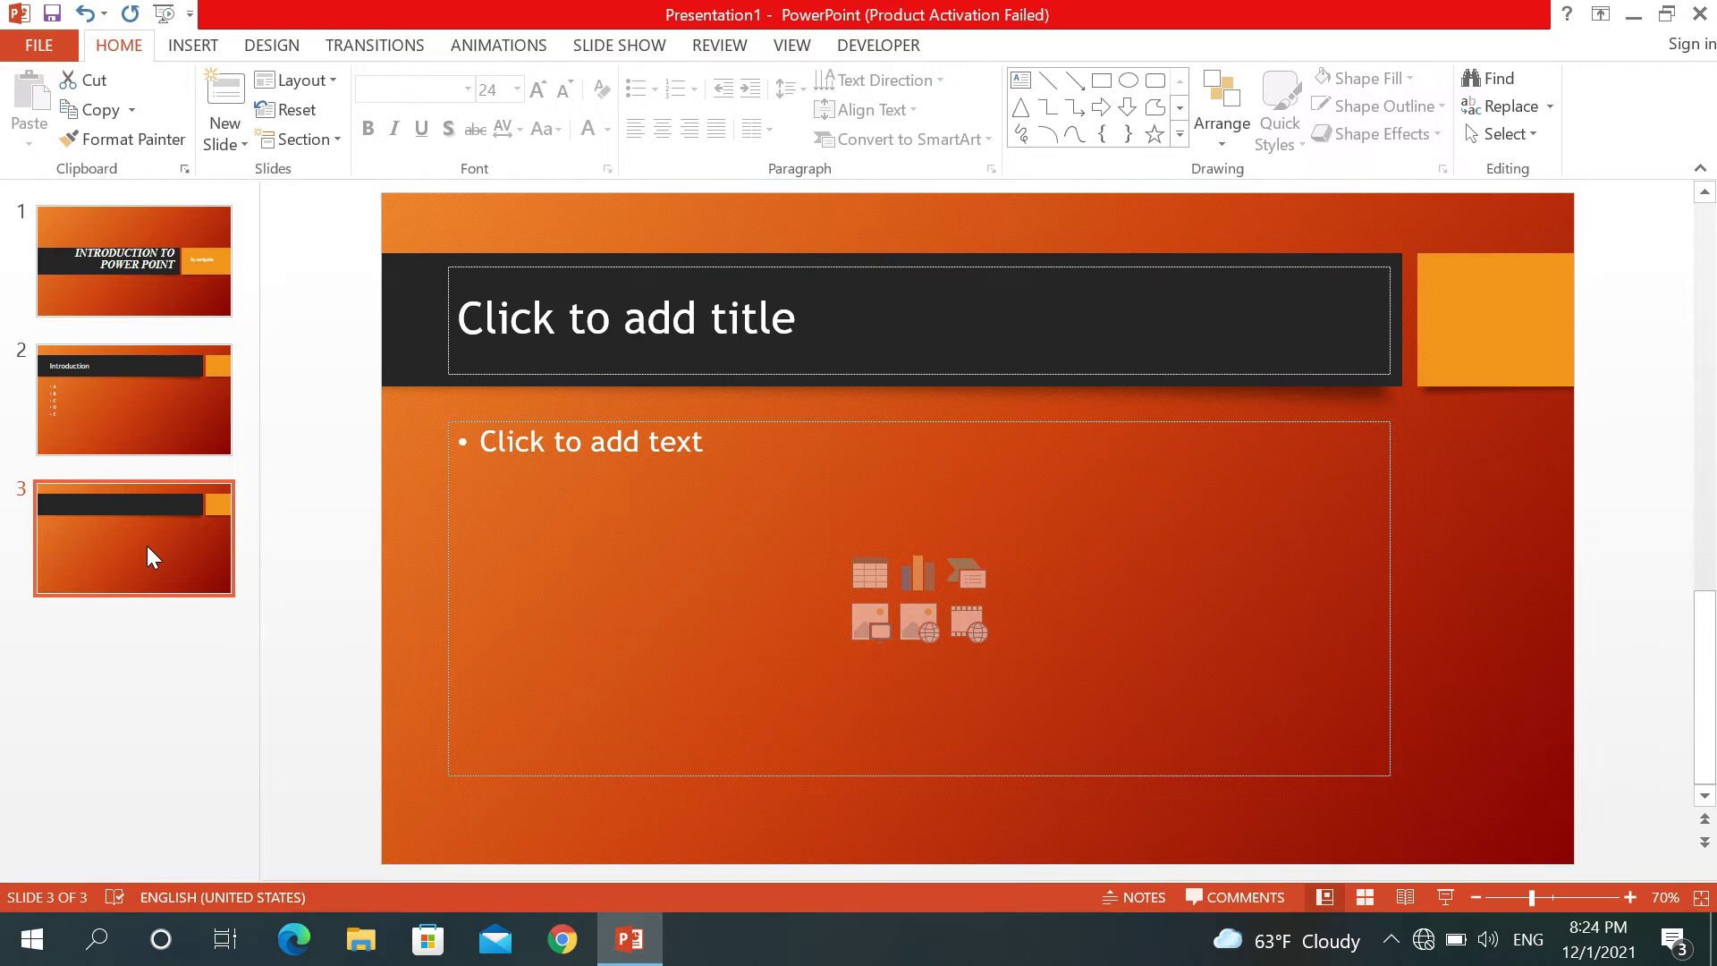
left_click(152, 395)
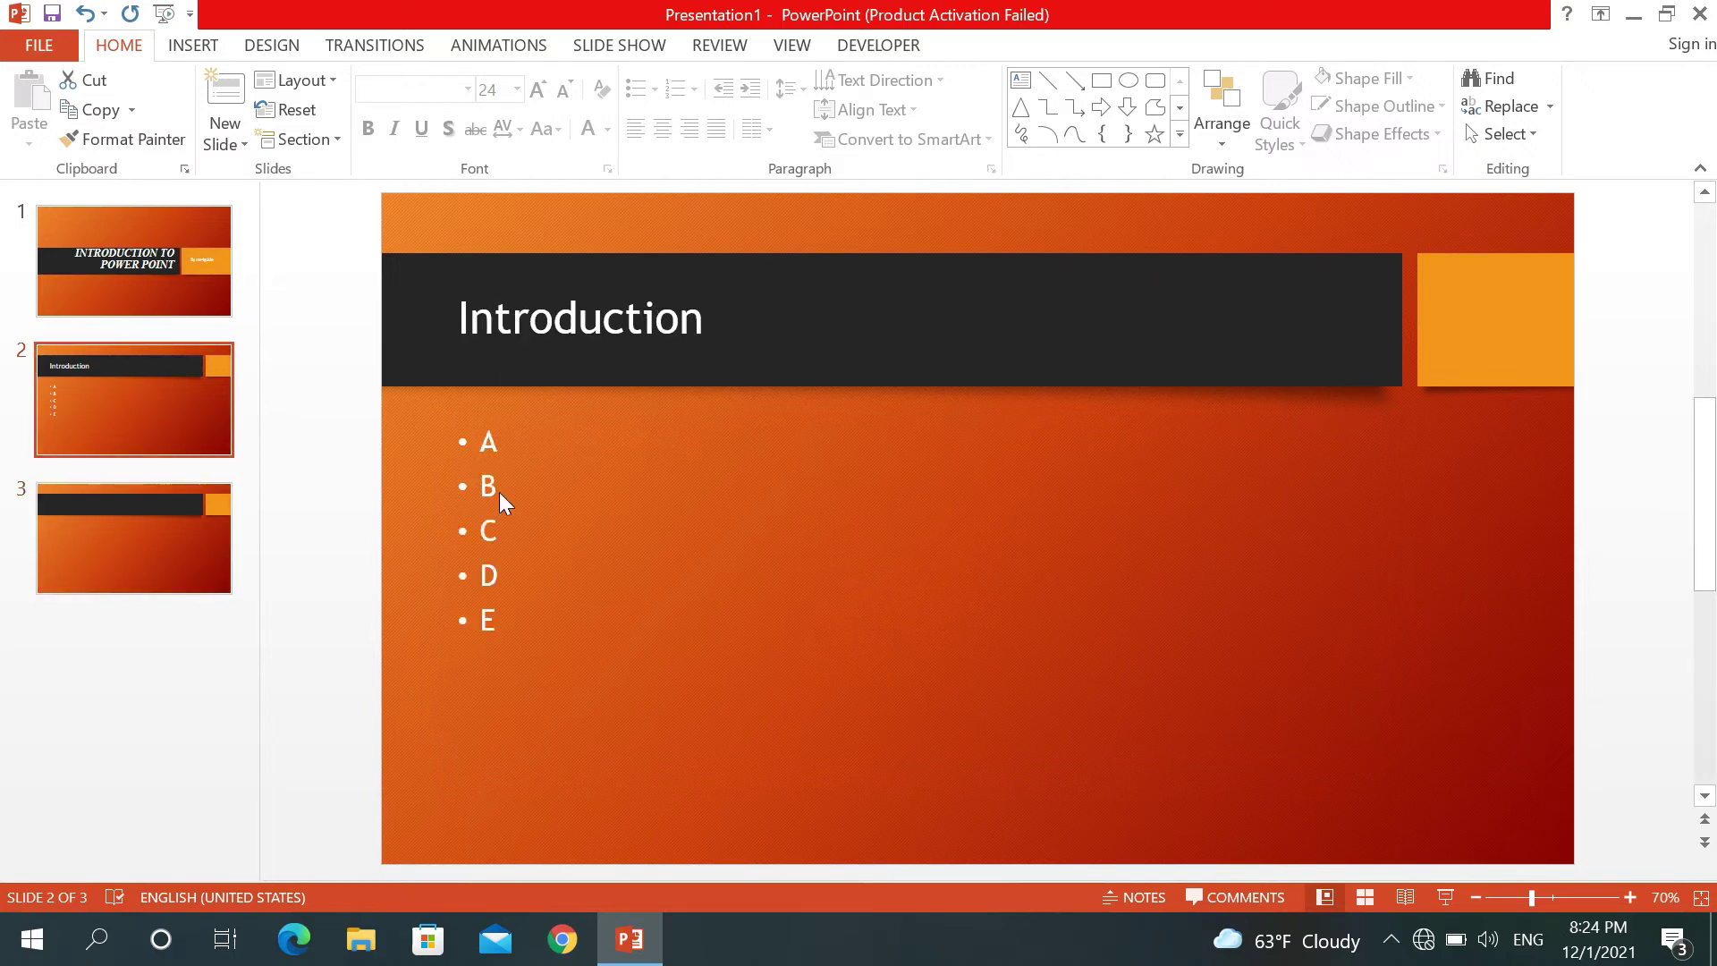
Step: Select bullets A–E and apply the Wipe transition to the Introduction slide
left_click(498, 526)
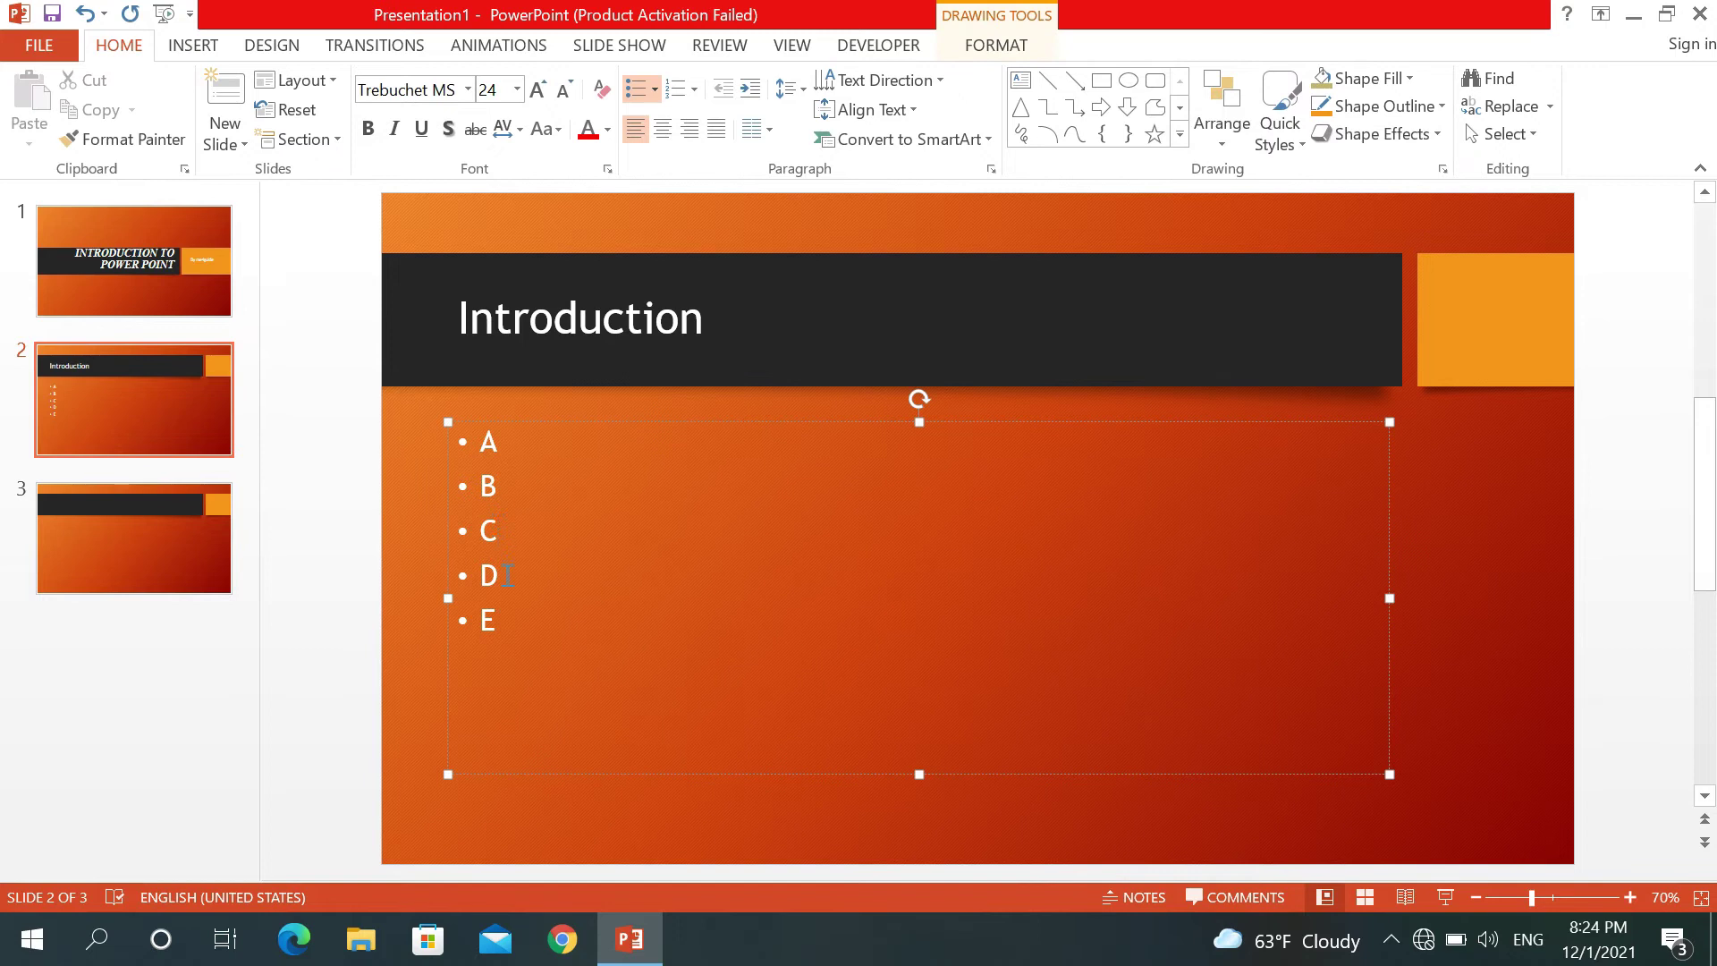
left_click_drag(502, 617, 483, 442)
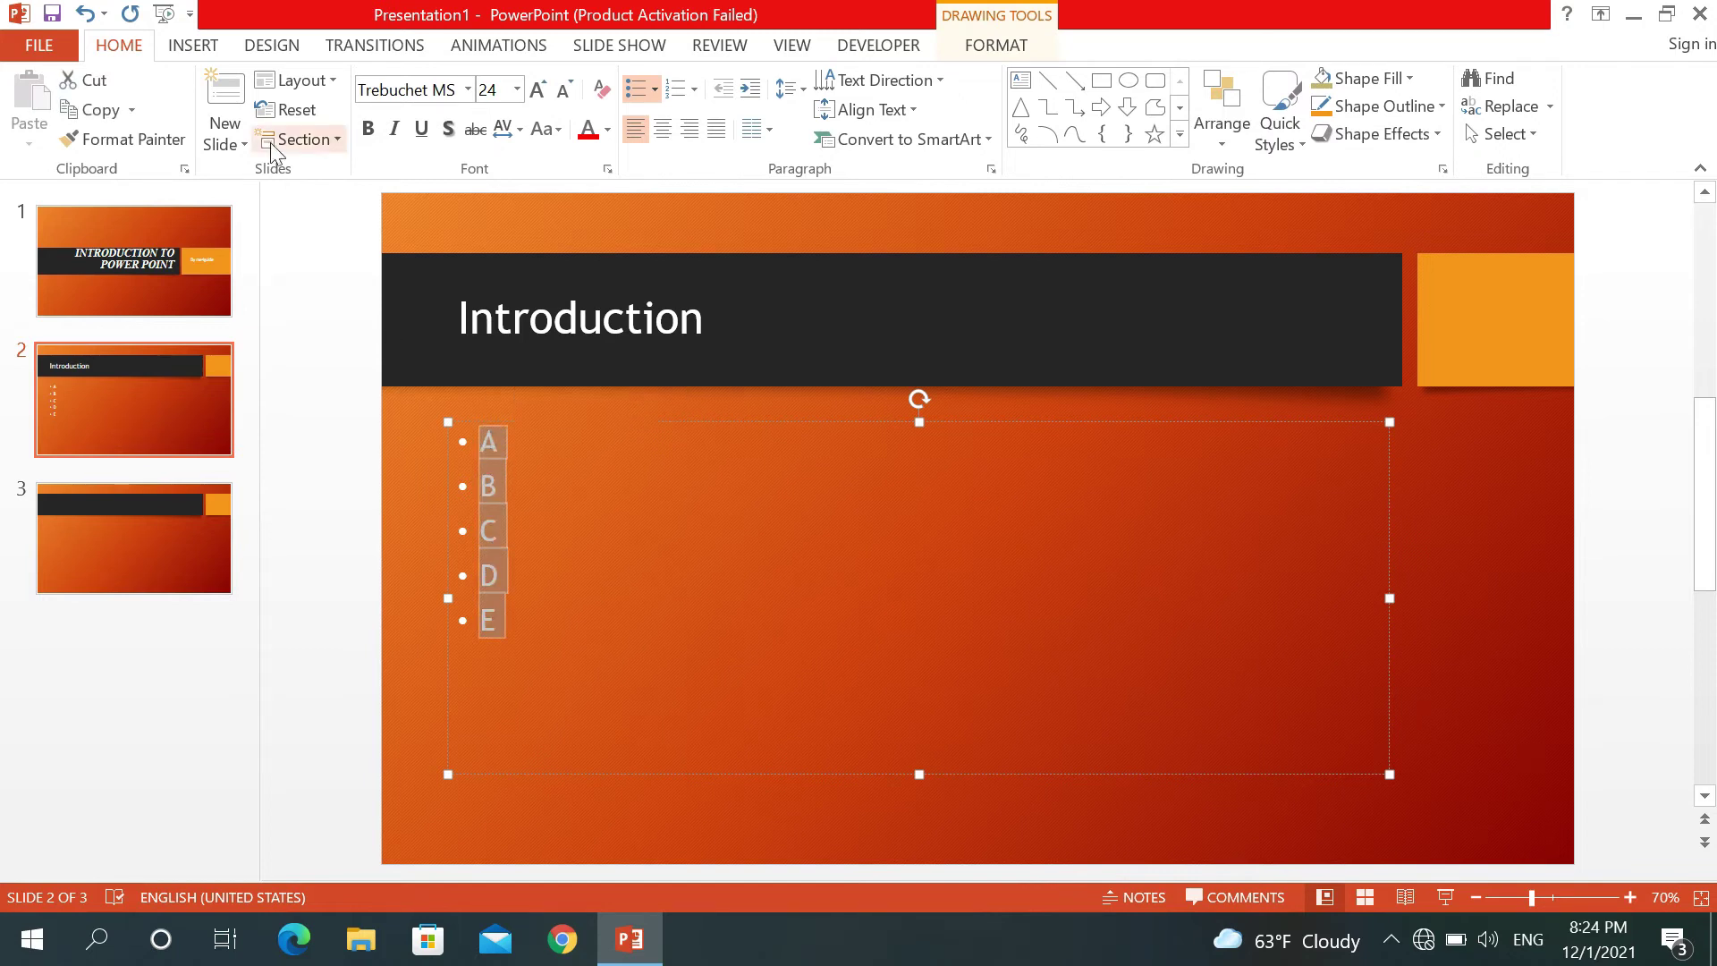
left_click(370, 49)
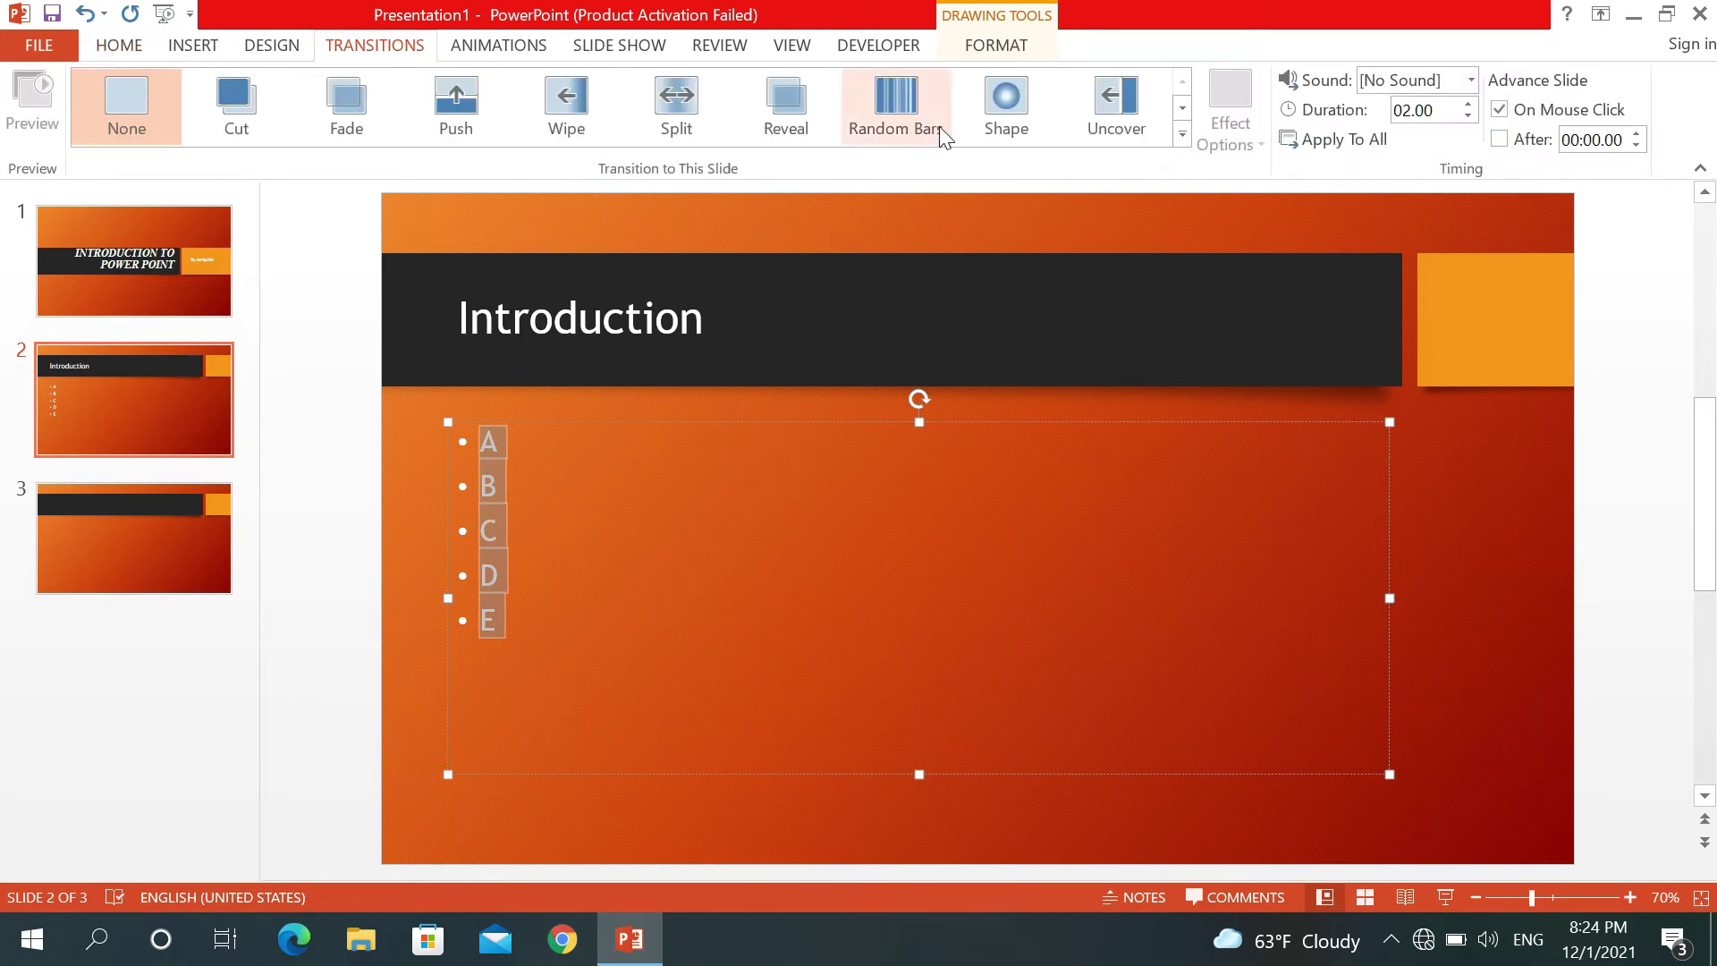
left_click(592, 109)
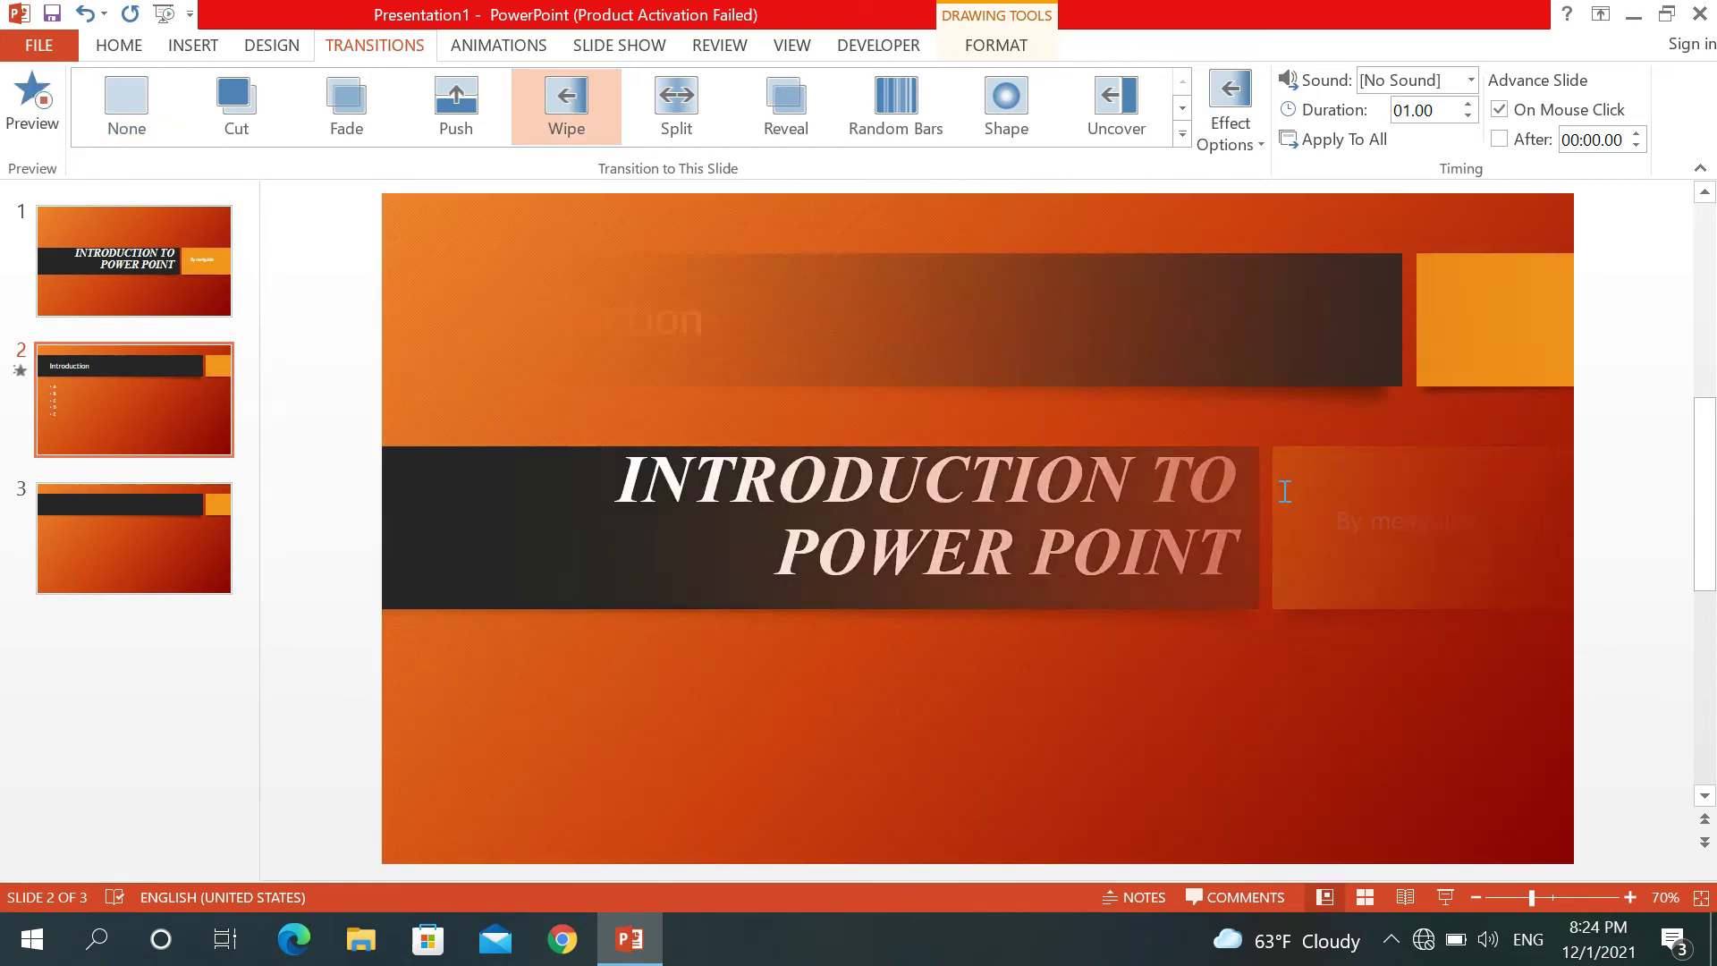
Step: Apply Float In to the whole A–E bullet text box, then return to slide 1
left_click(498, 47)
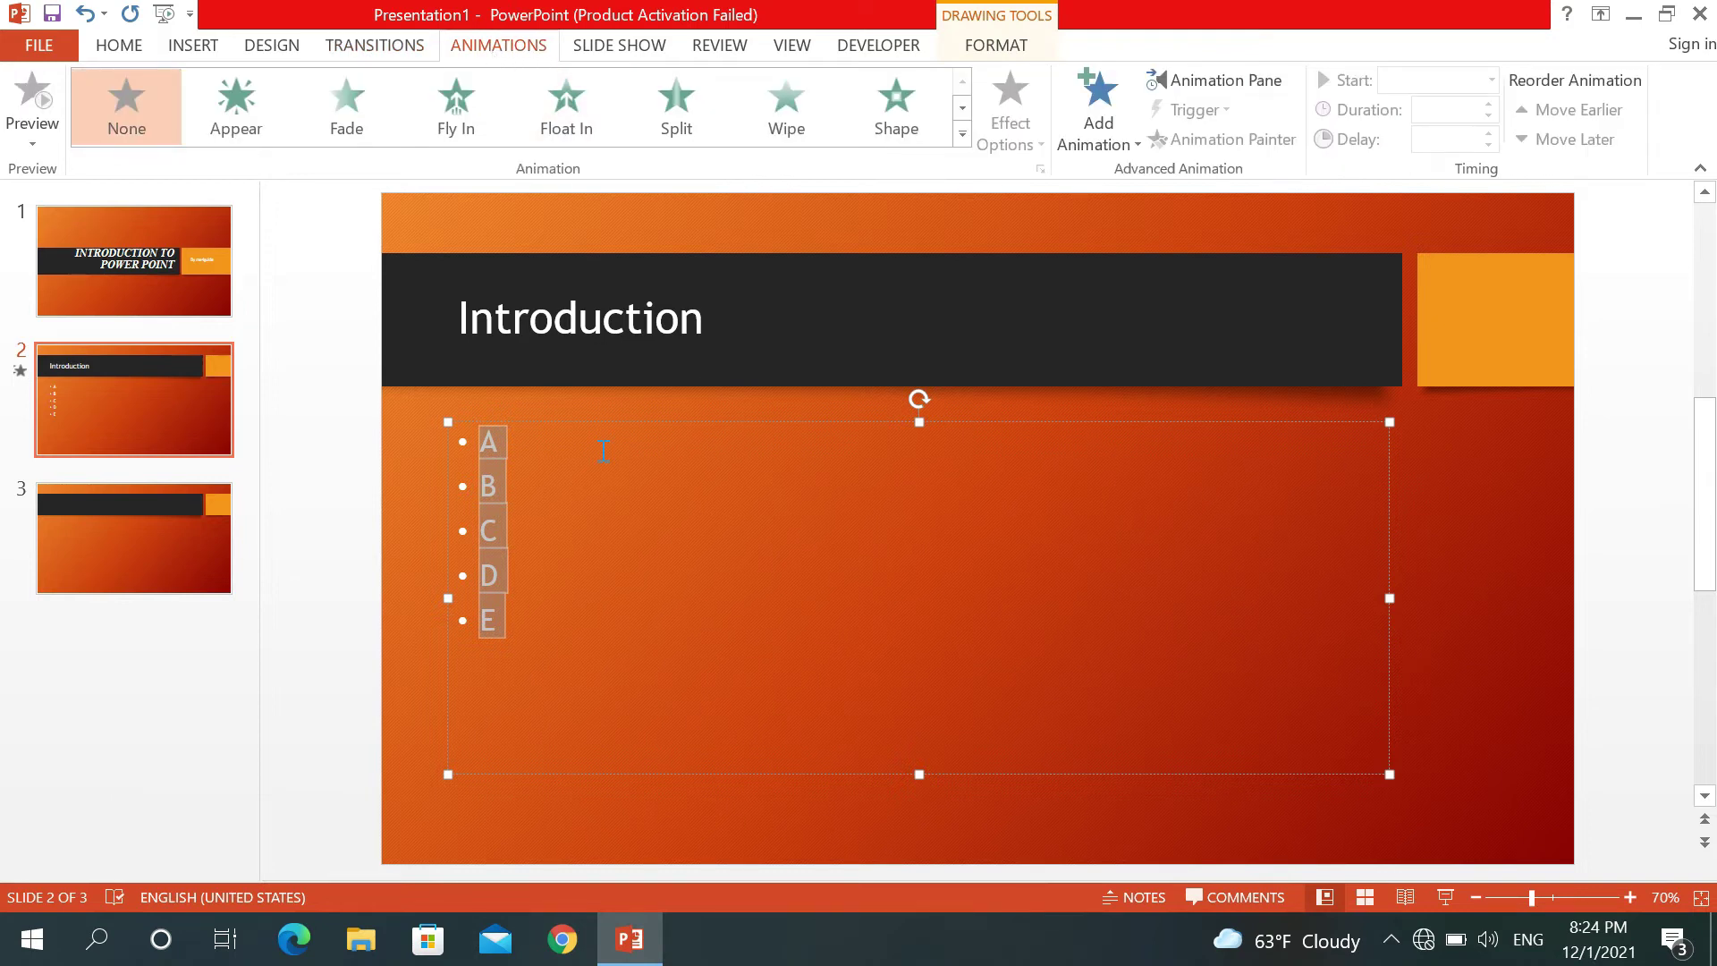
left_click(570, 116)
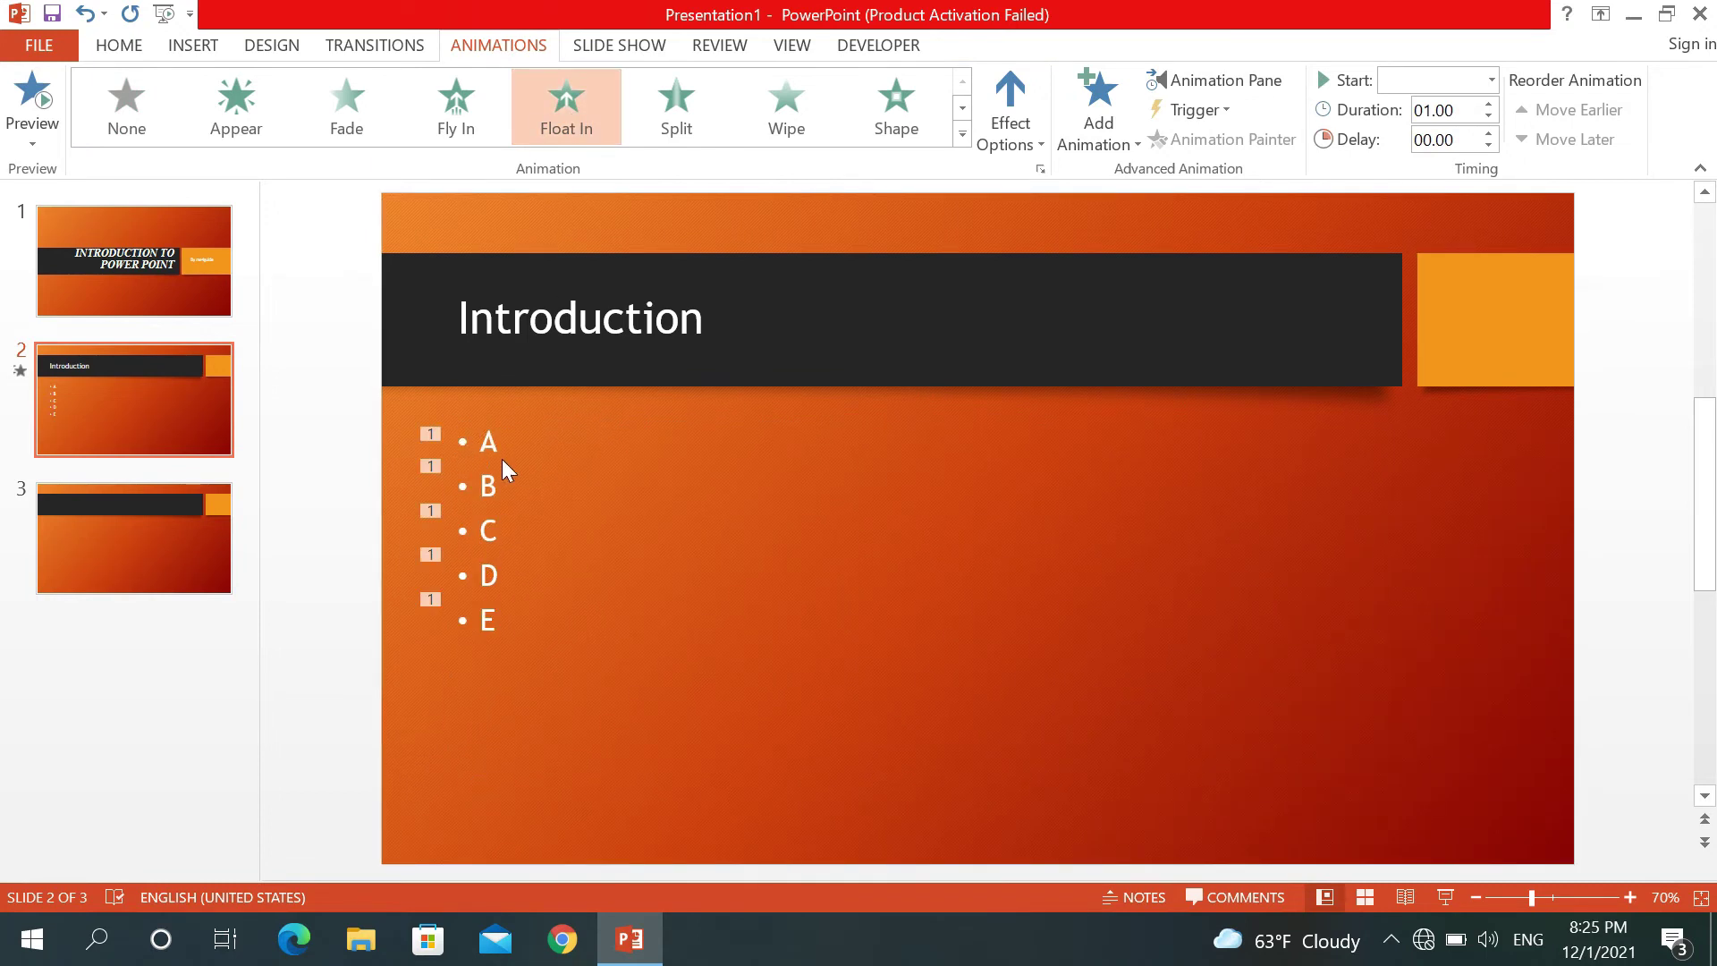
key("ctrl+z")
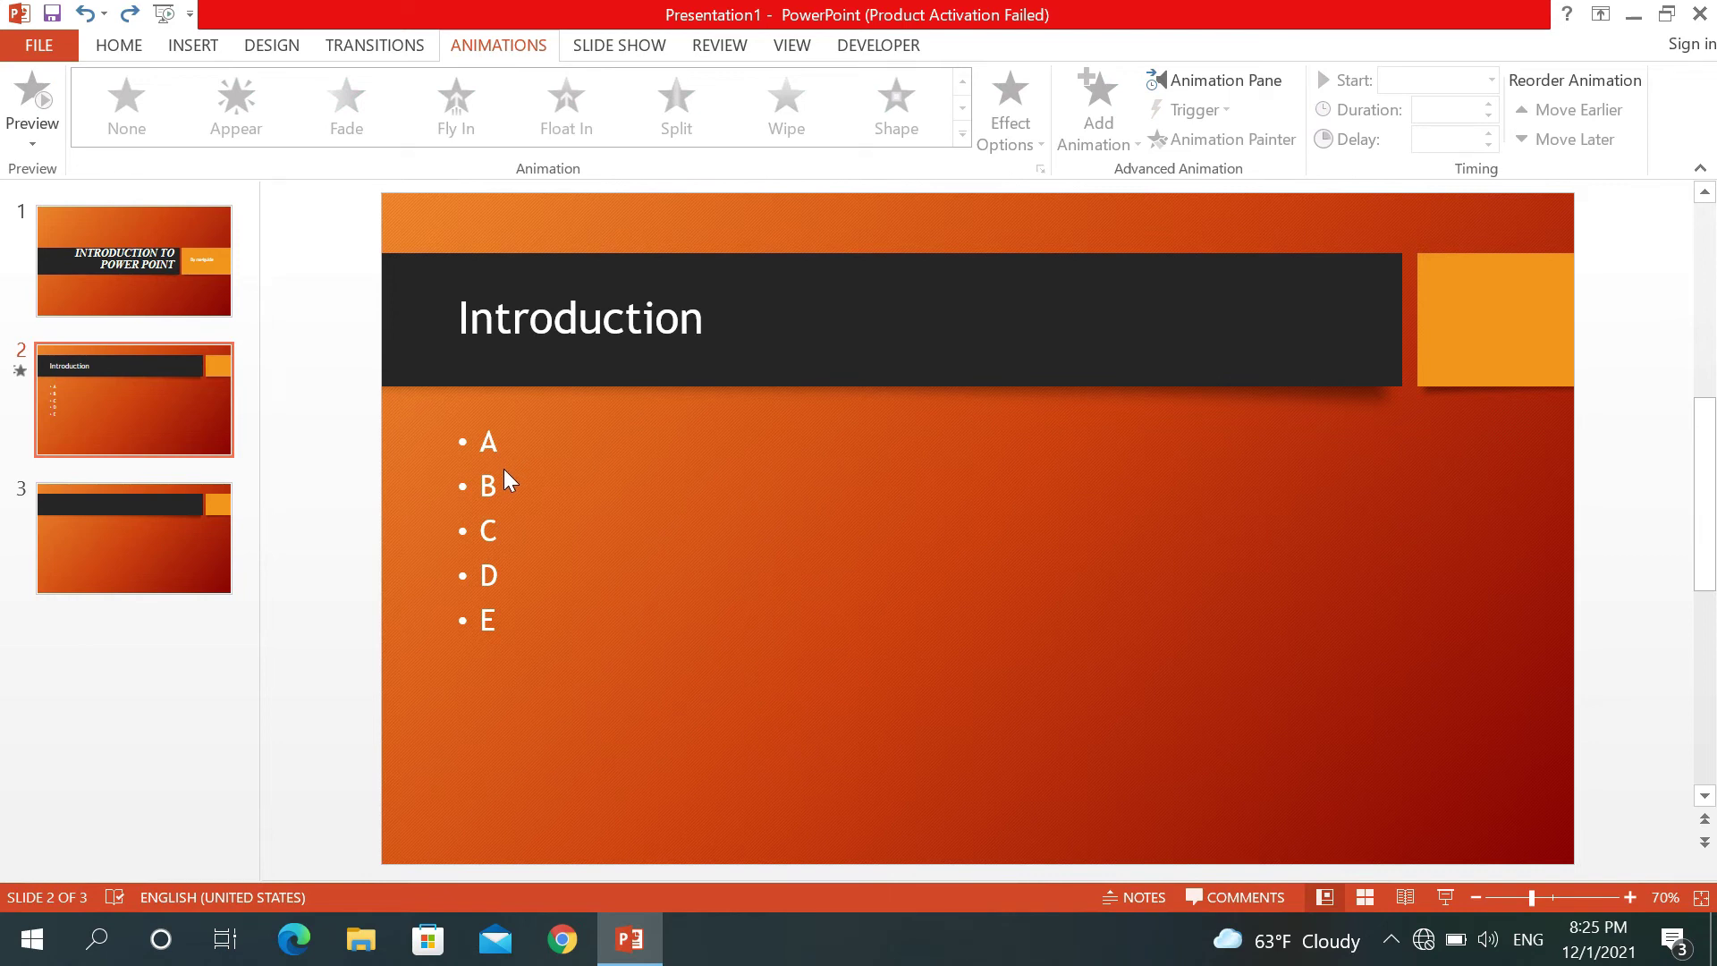
left_click(489, 502)
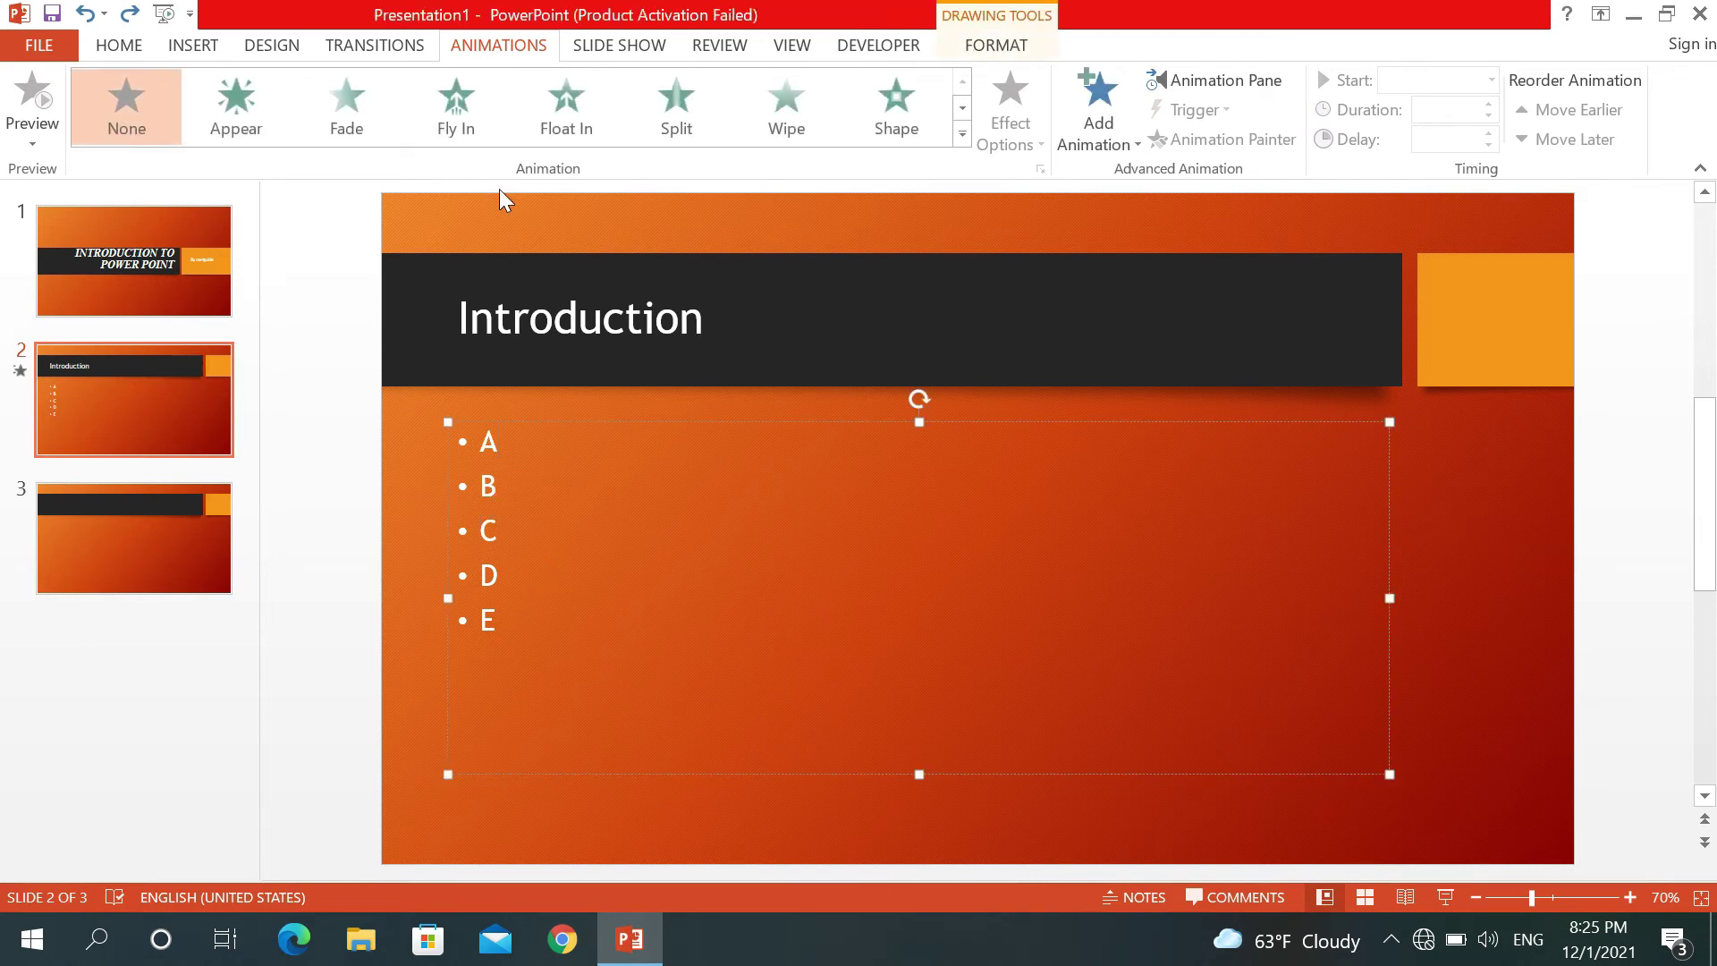
left_click(563, 111)
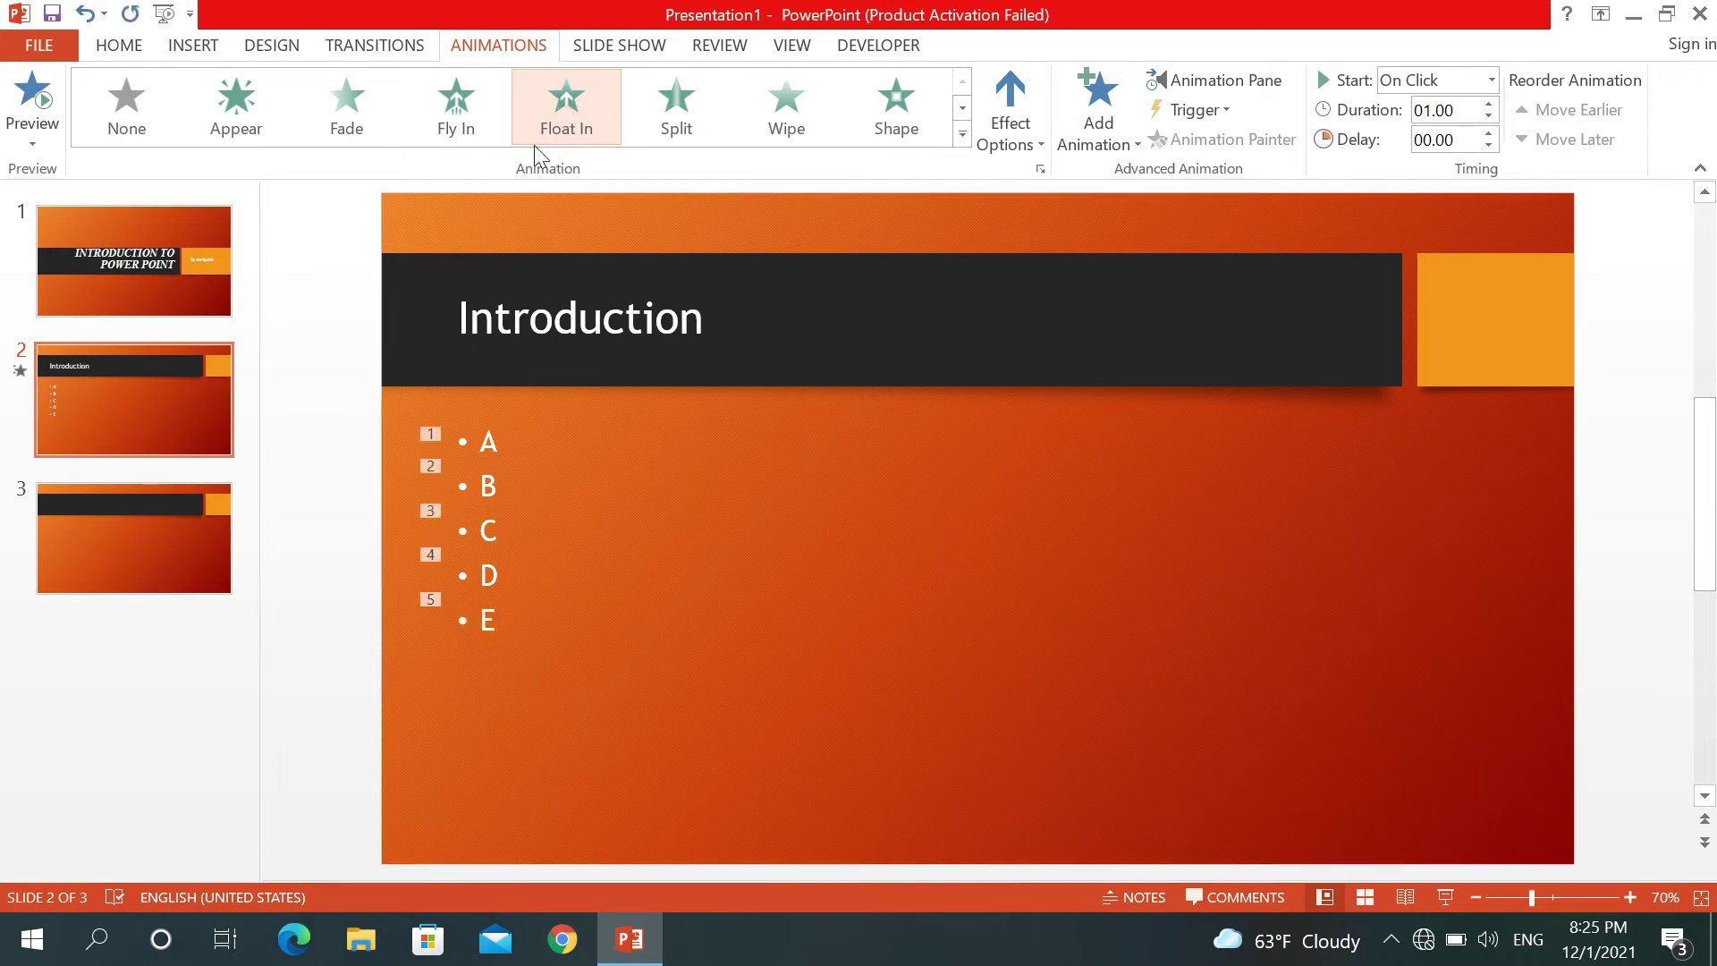
left_click(165, 265)
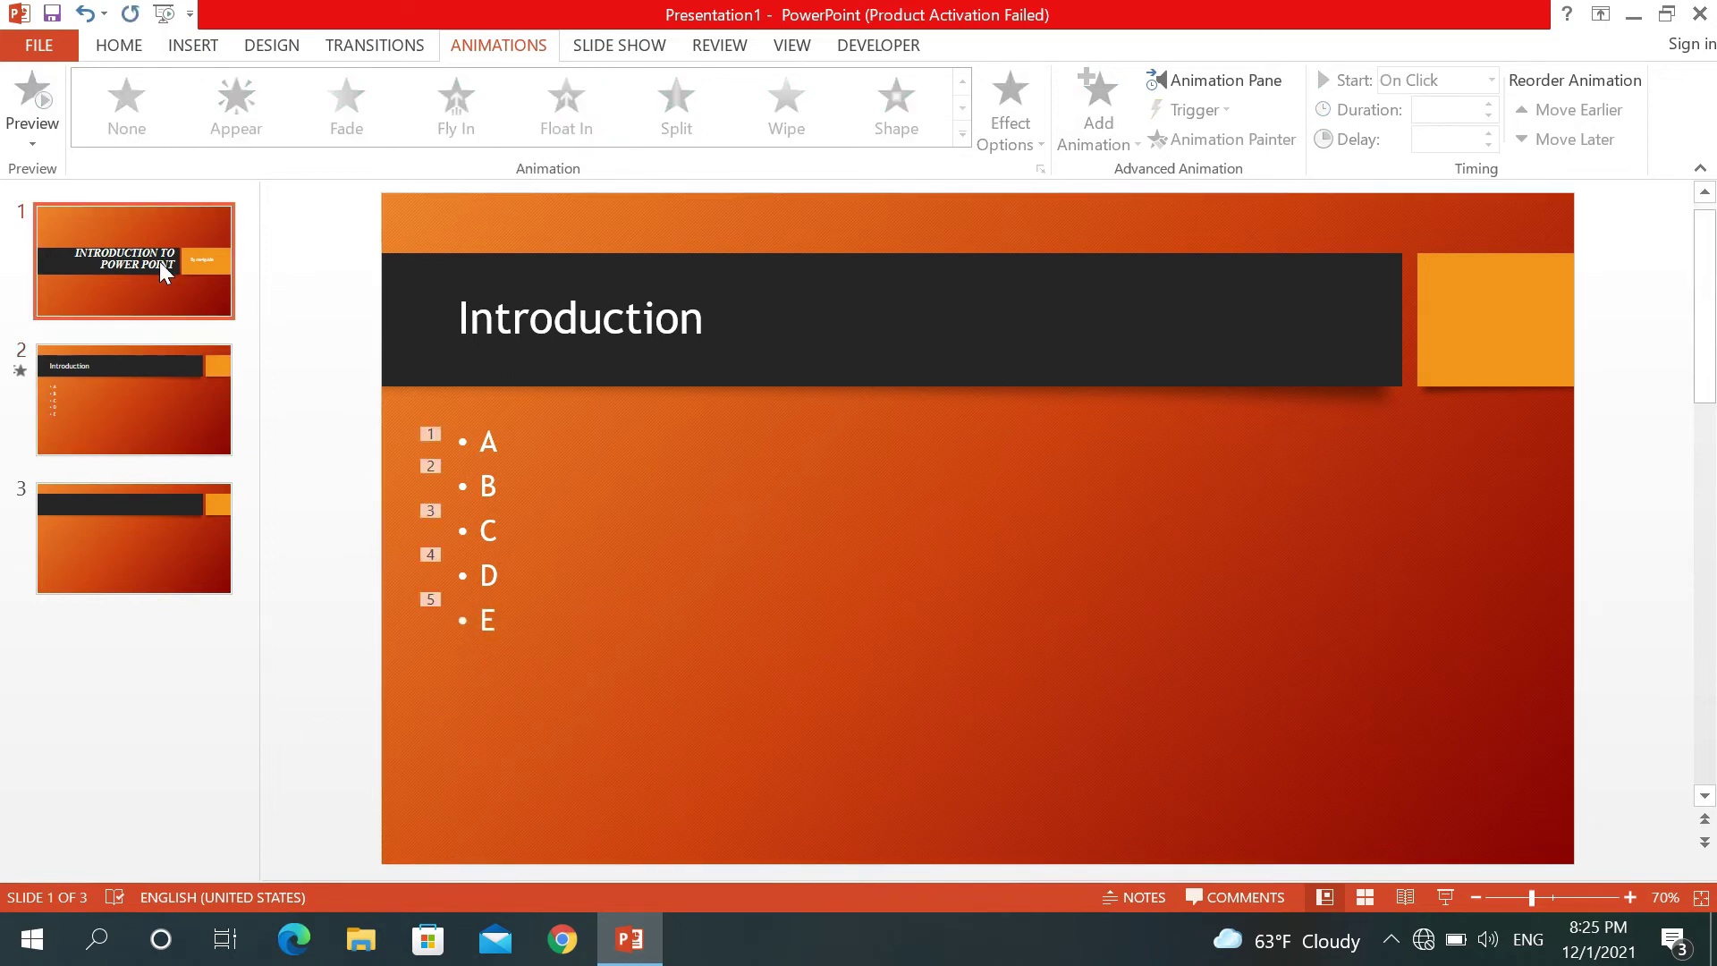
Step: Run the slide show from the beginning, advancing to the Introduction slide and its first bullet, then exit
left_click(613, 52)
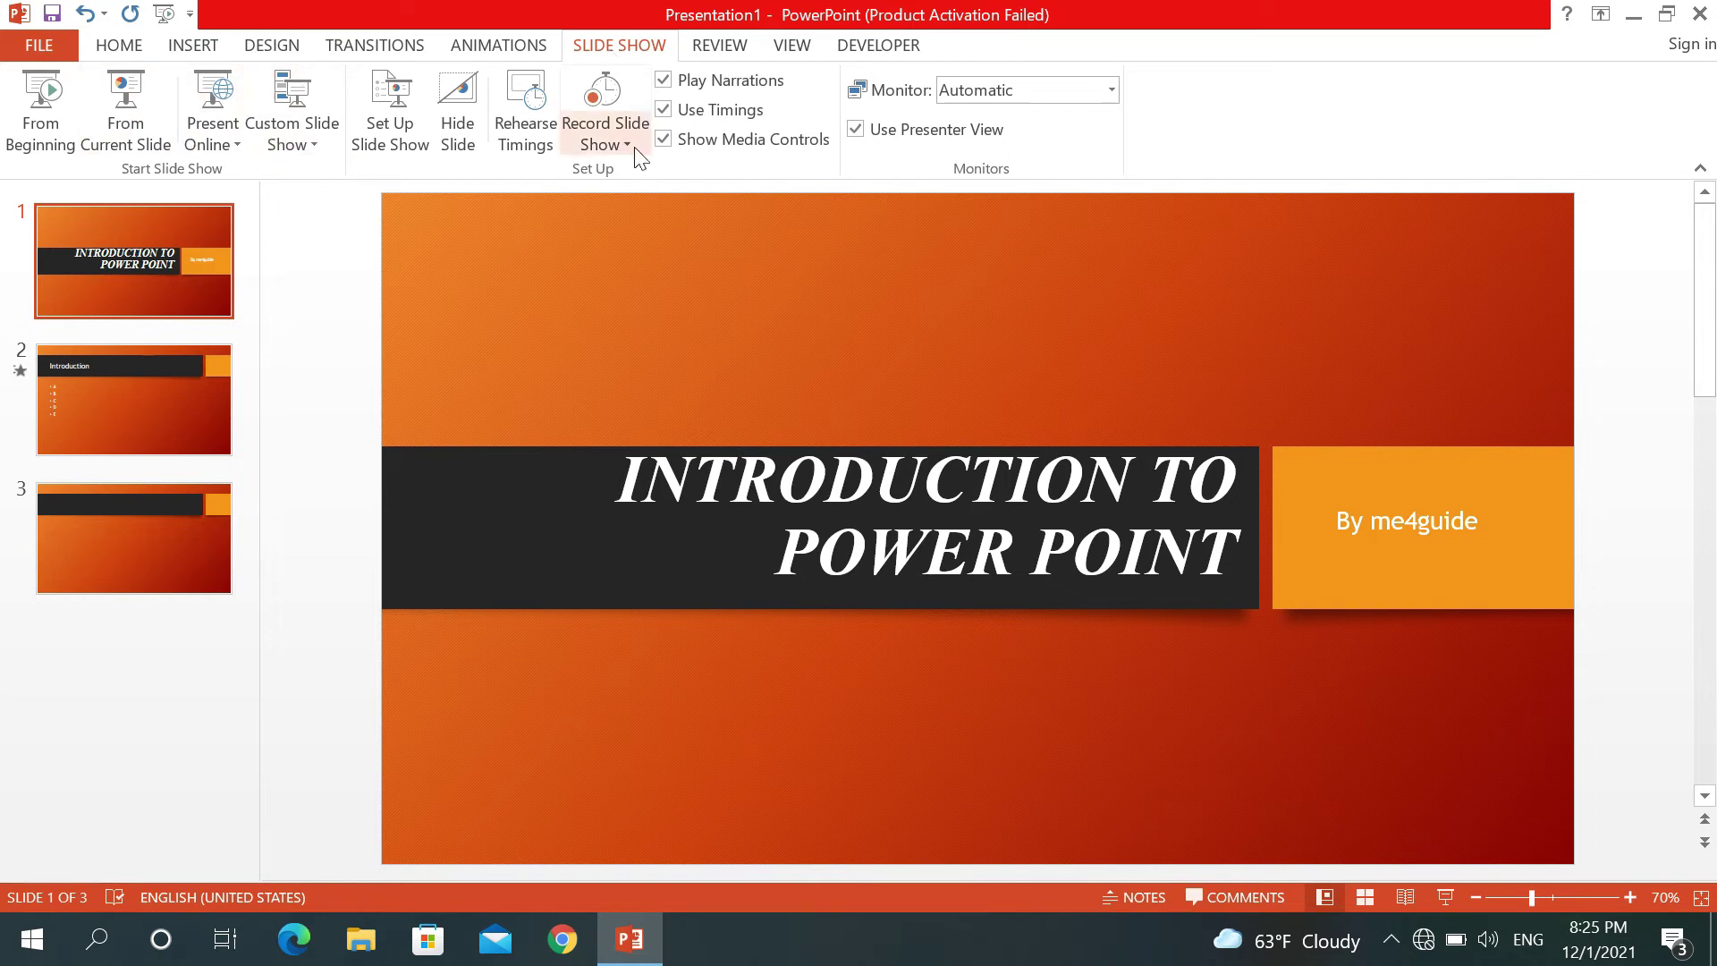
left_click(65, 125)
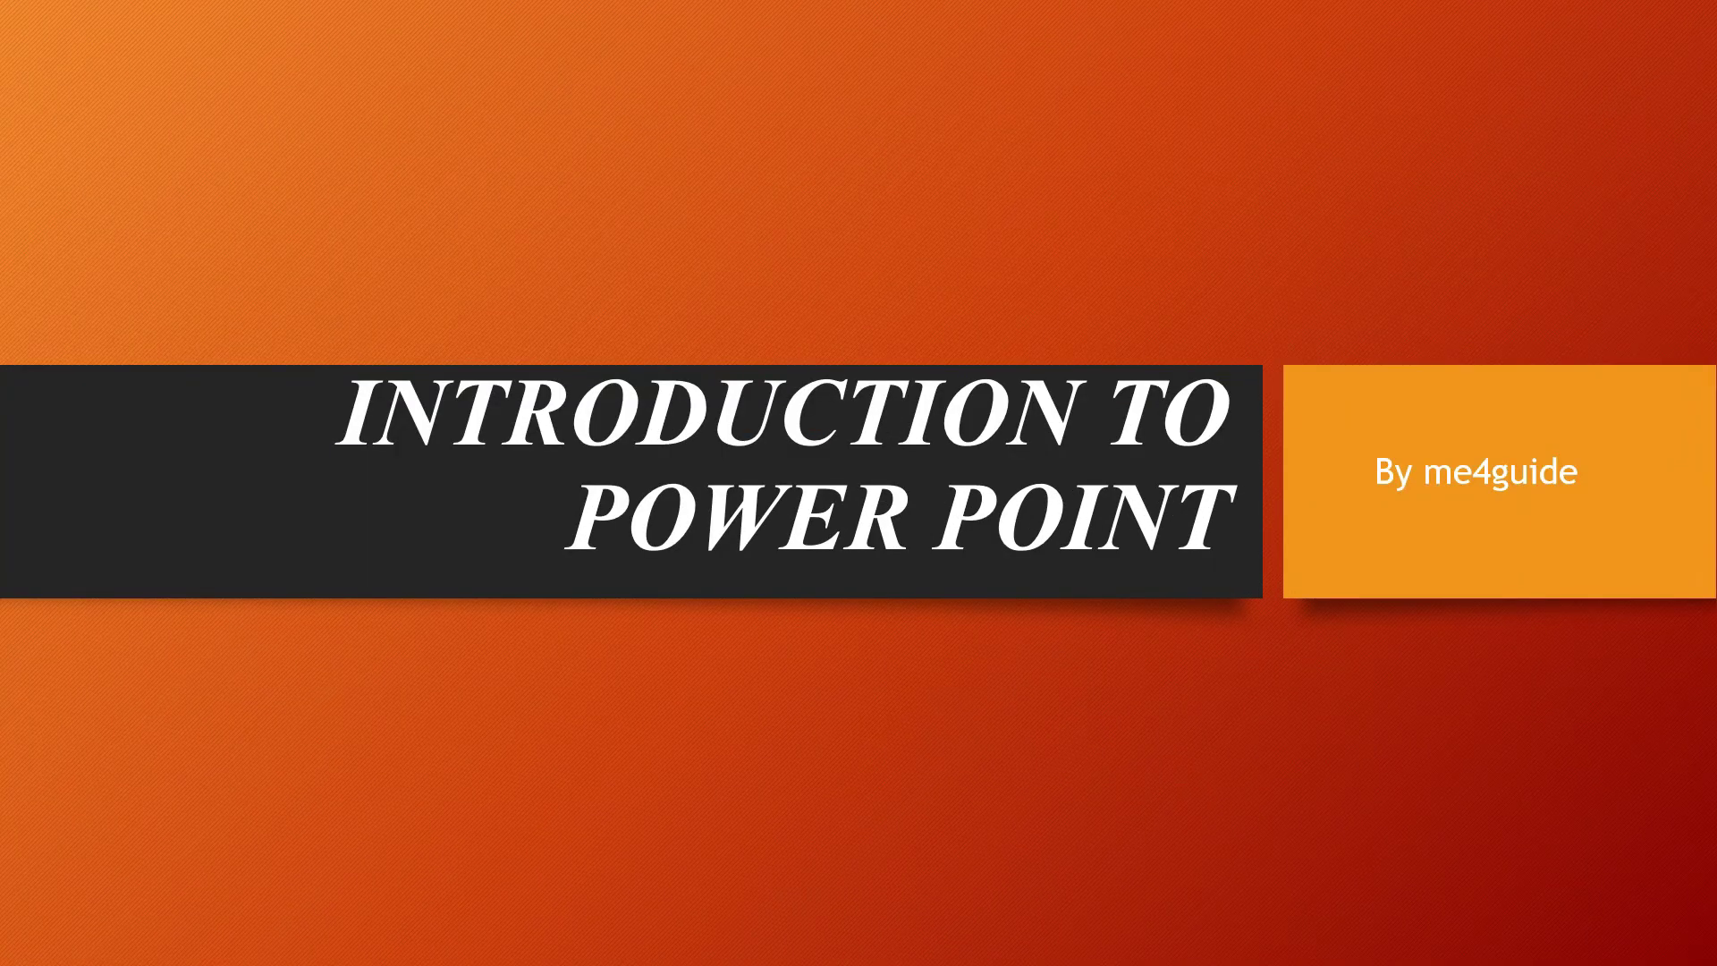
key("Right")
key("Right")
key("Right")
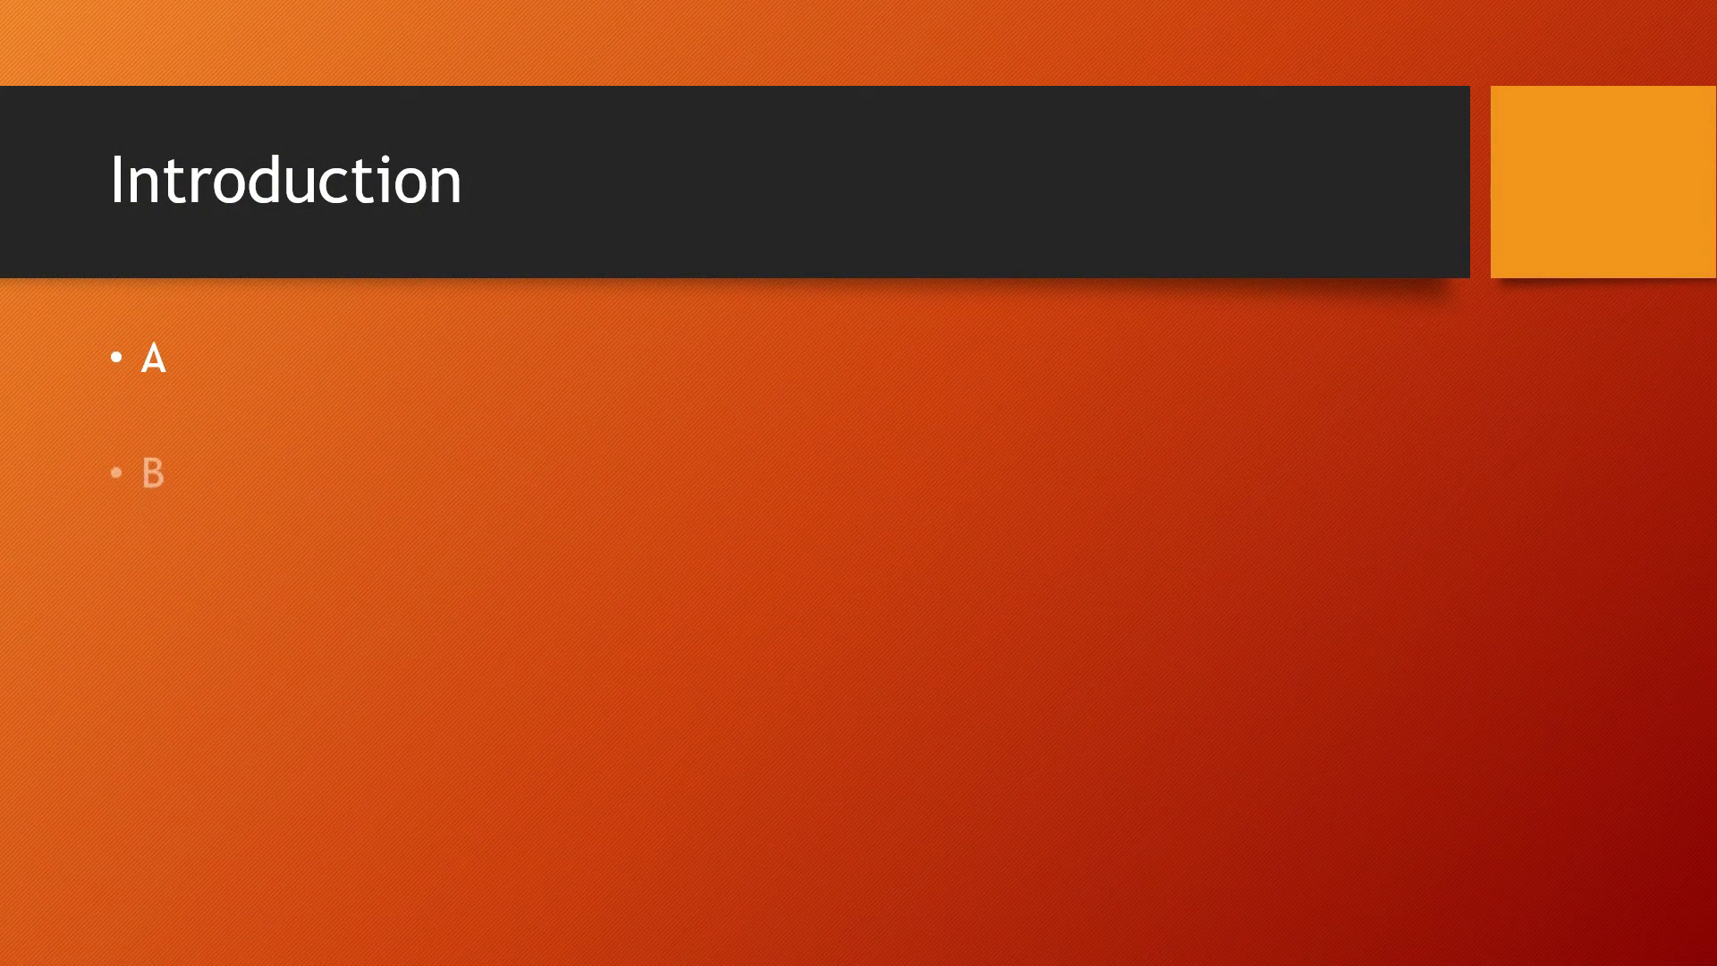
key("Right")
key("Right")
key("Right")
key("Right")
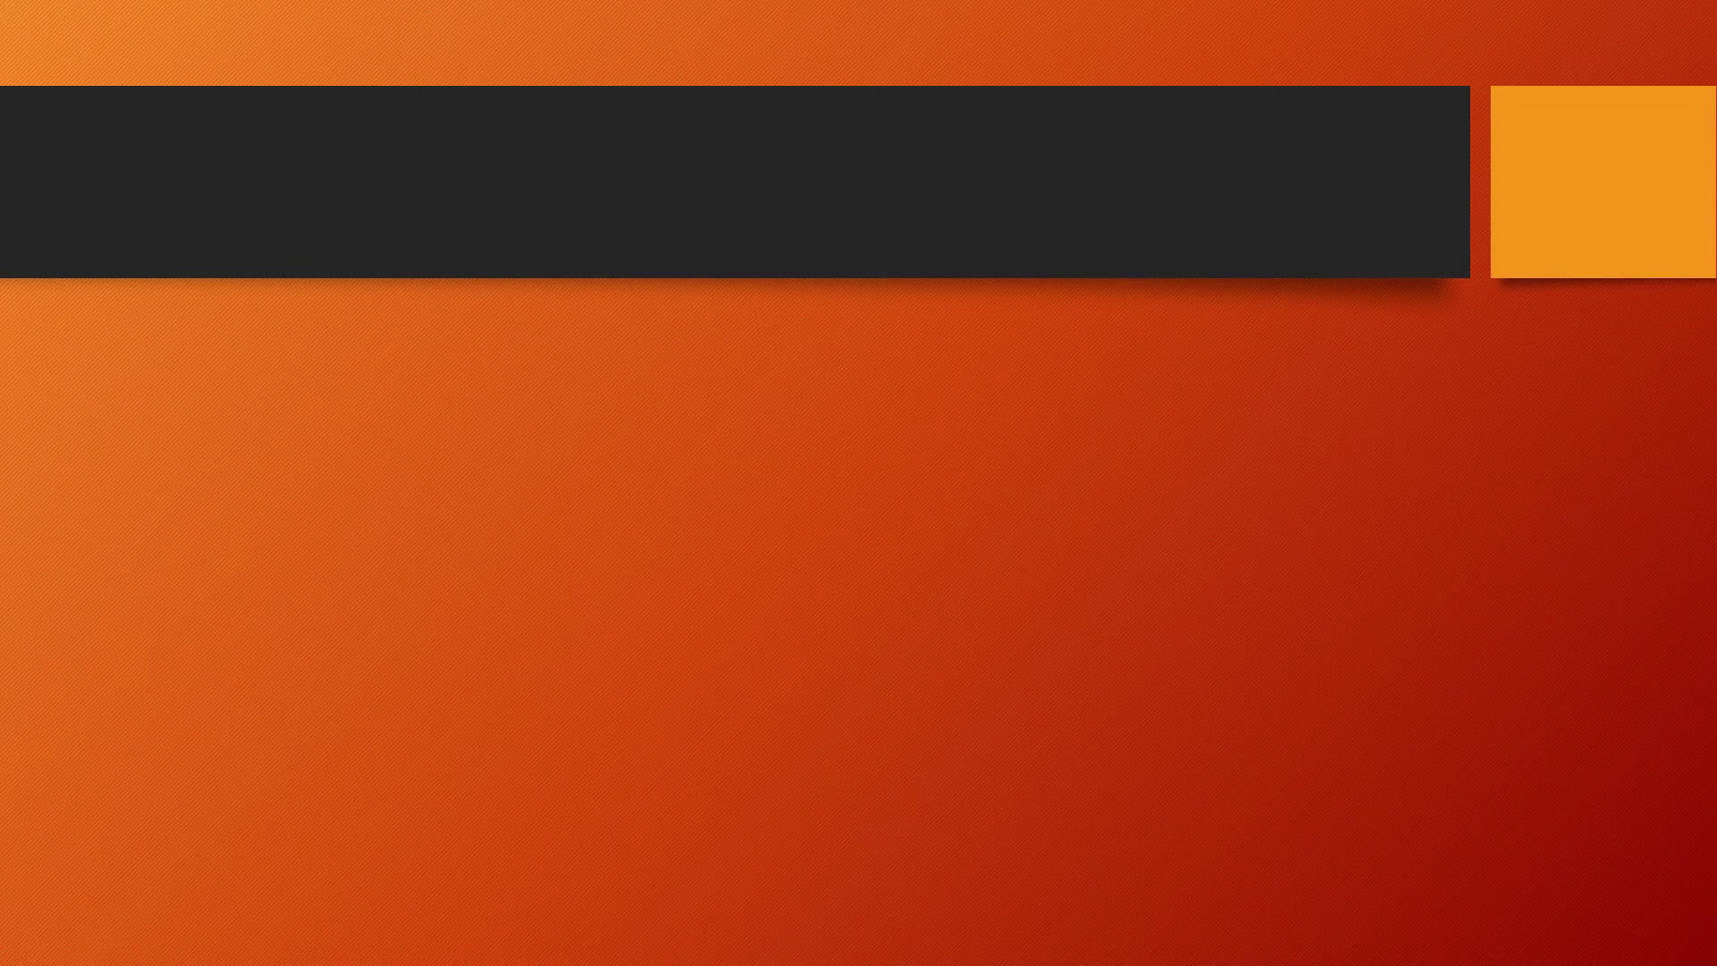
key("Escape")
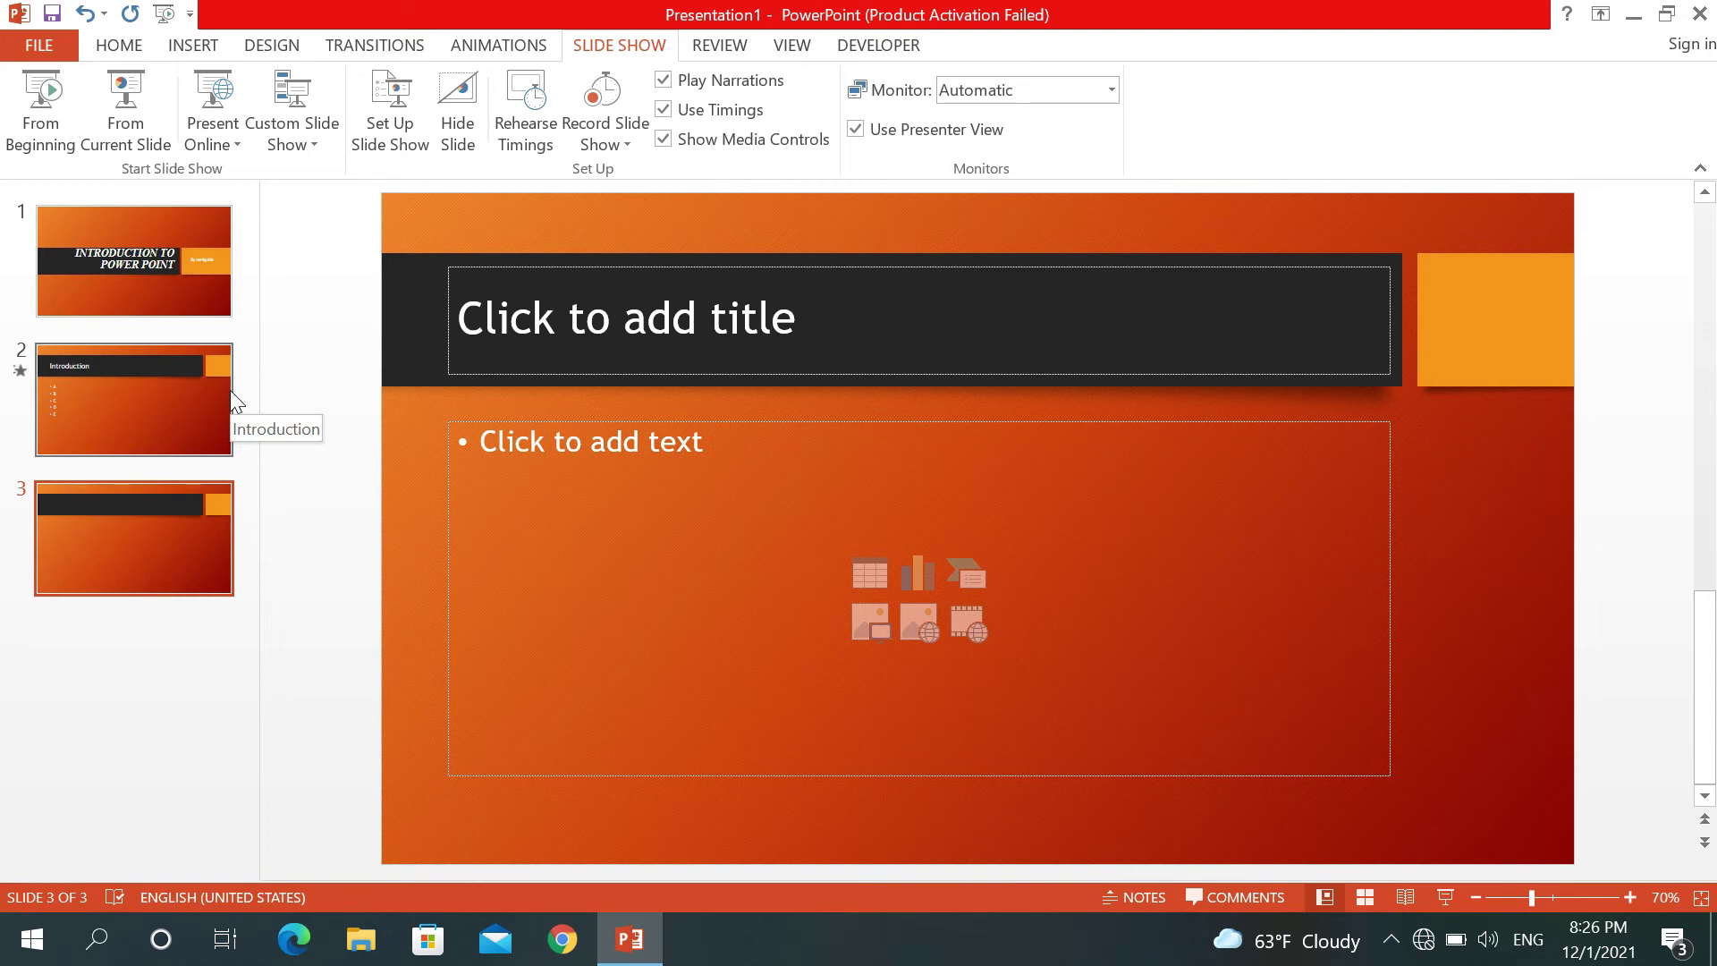
left_click(159, 415)
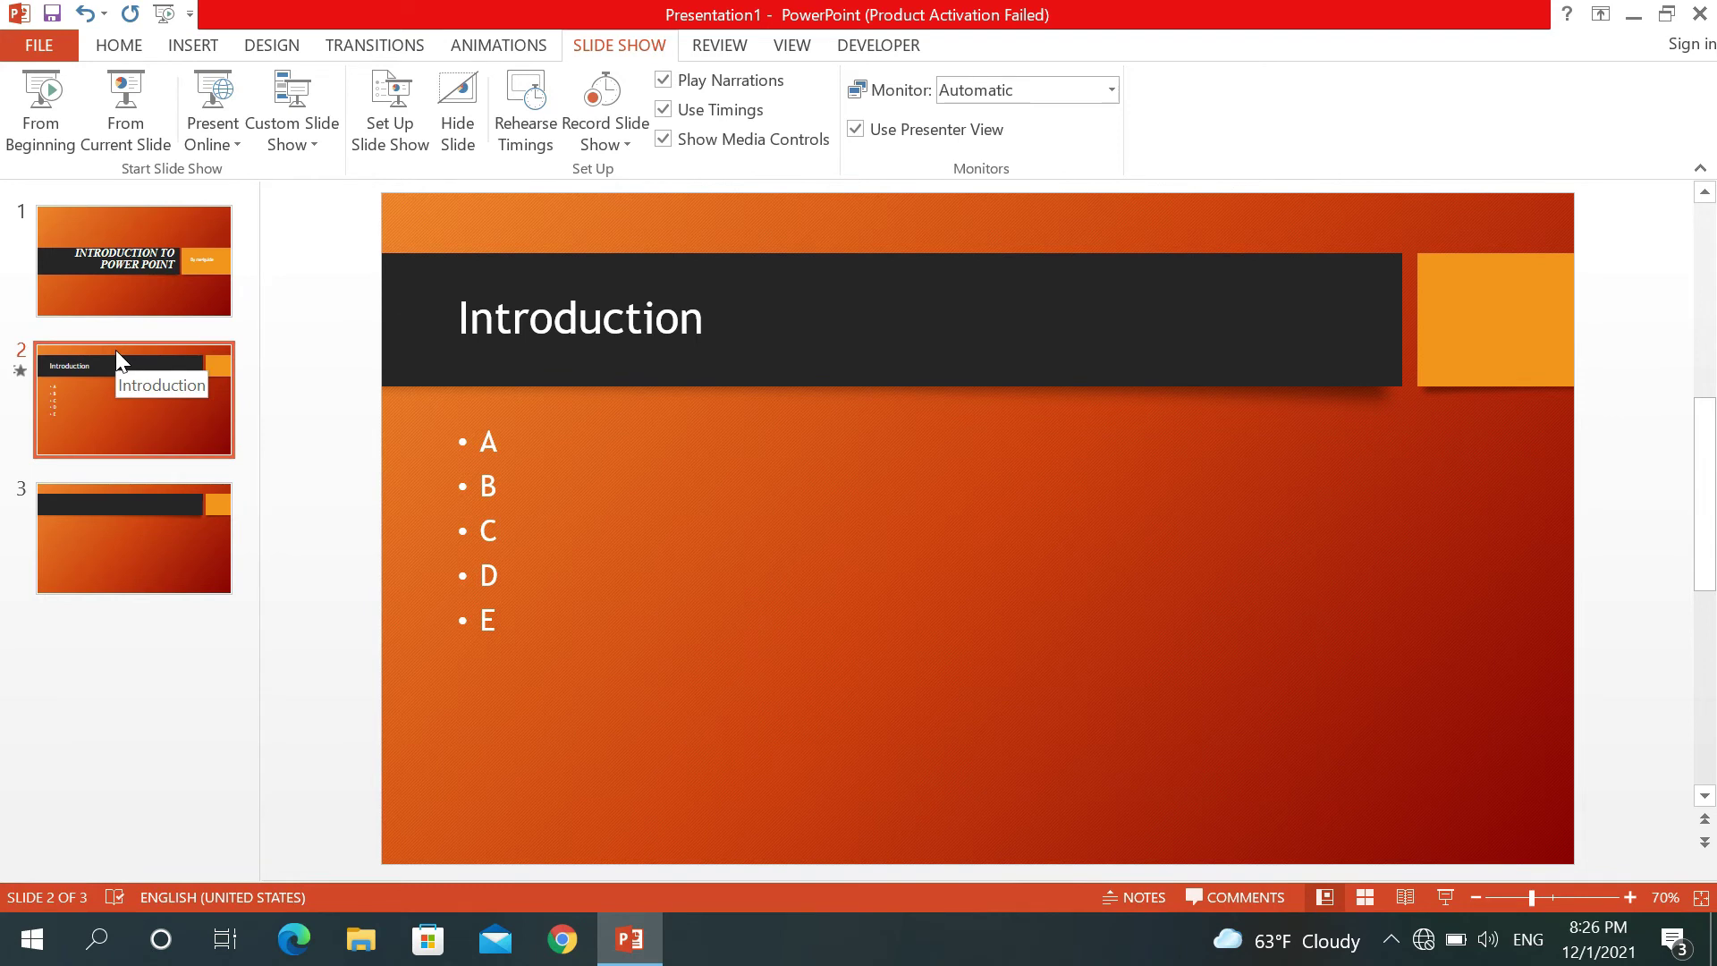
left_click(168, 260)
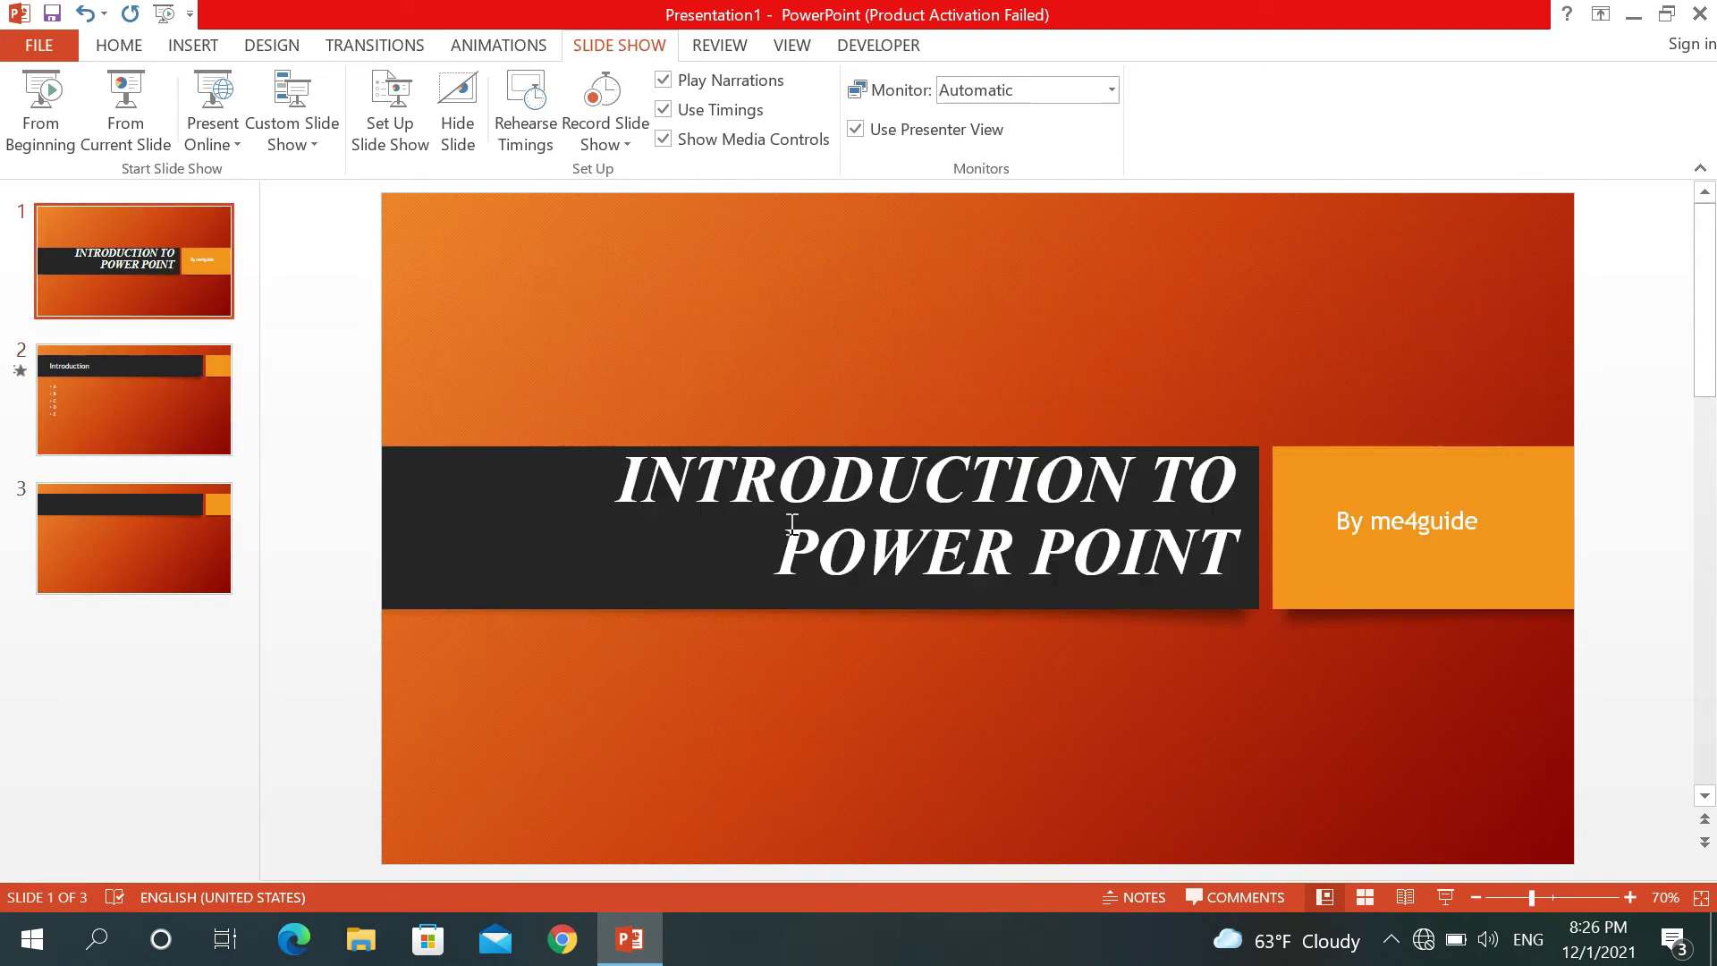
left_click(164, 391)
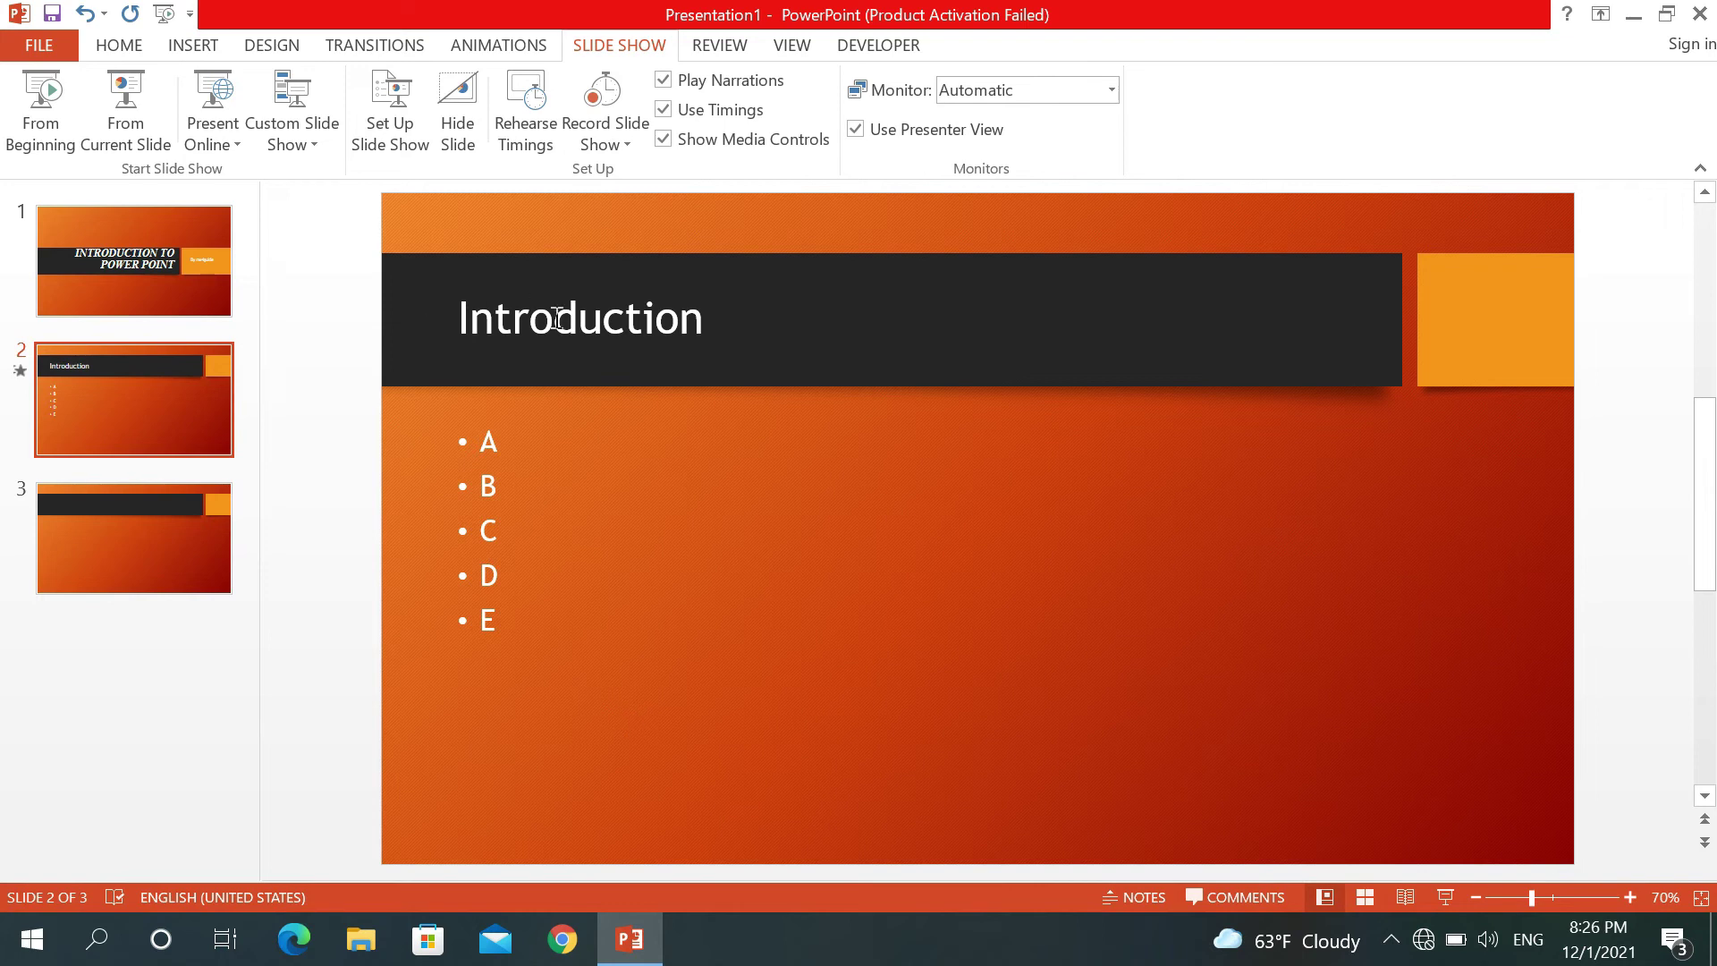
left_click(147, 527)
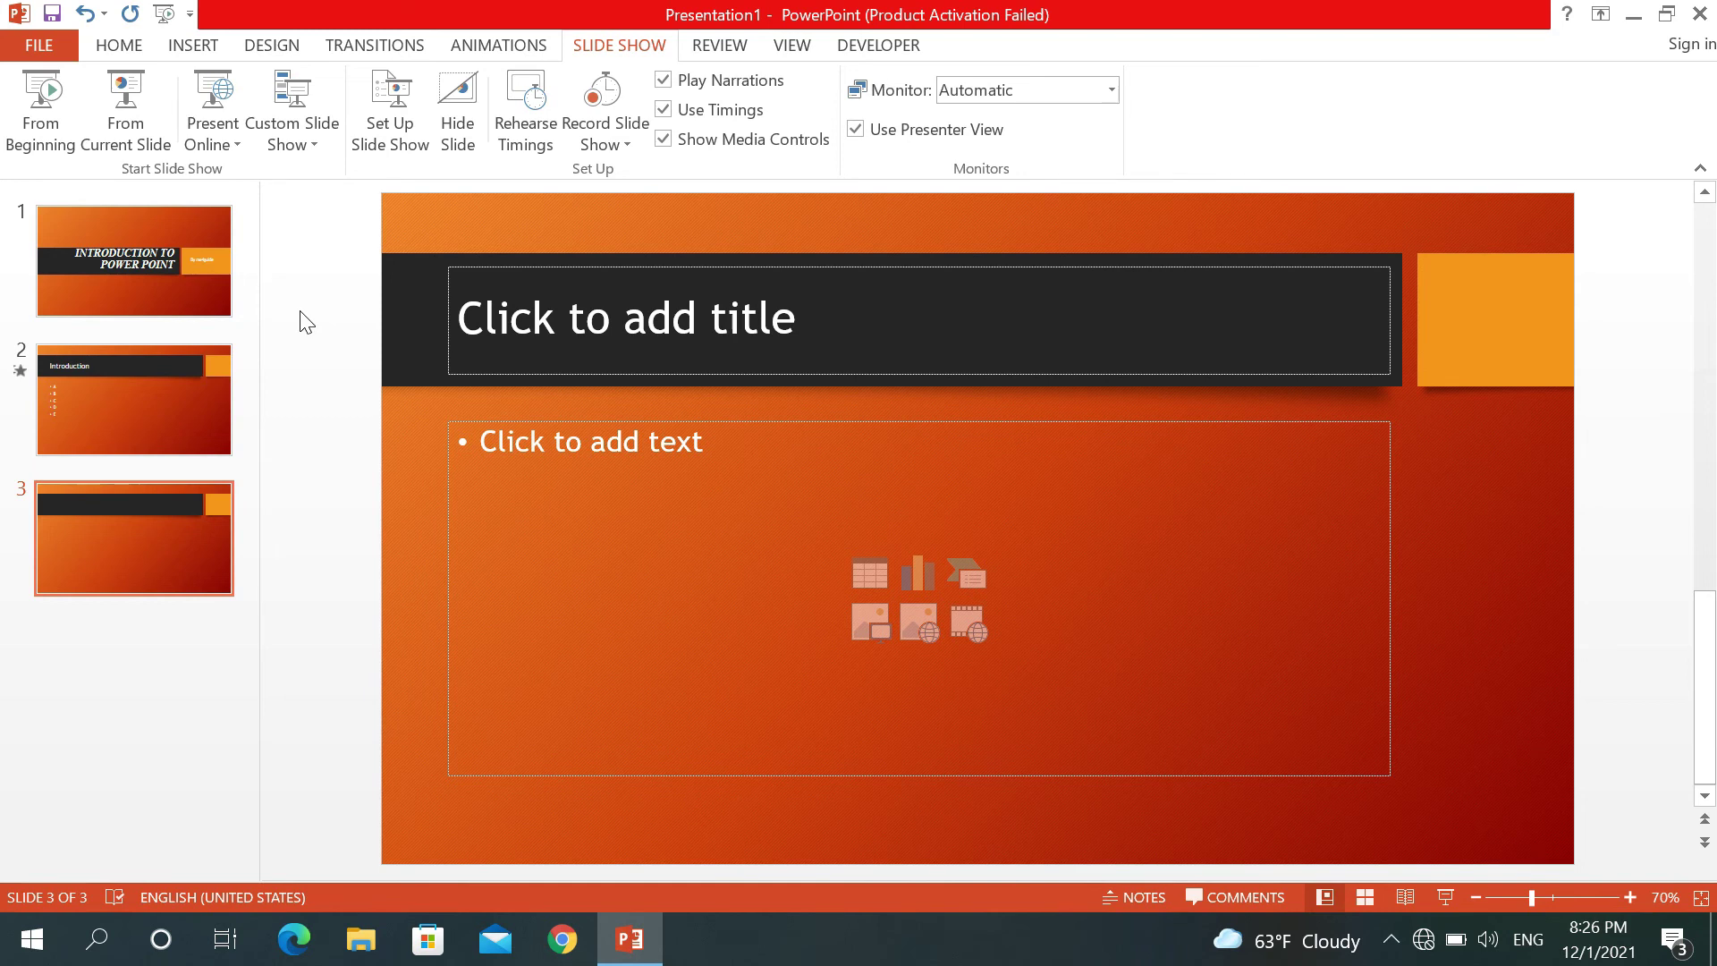
Step: Start the show with F5, advance to the Introduction slide, then exit back to editing
key("F5")
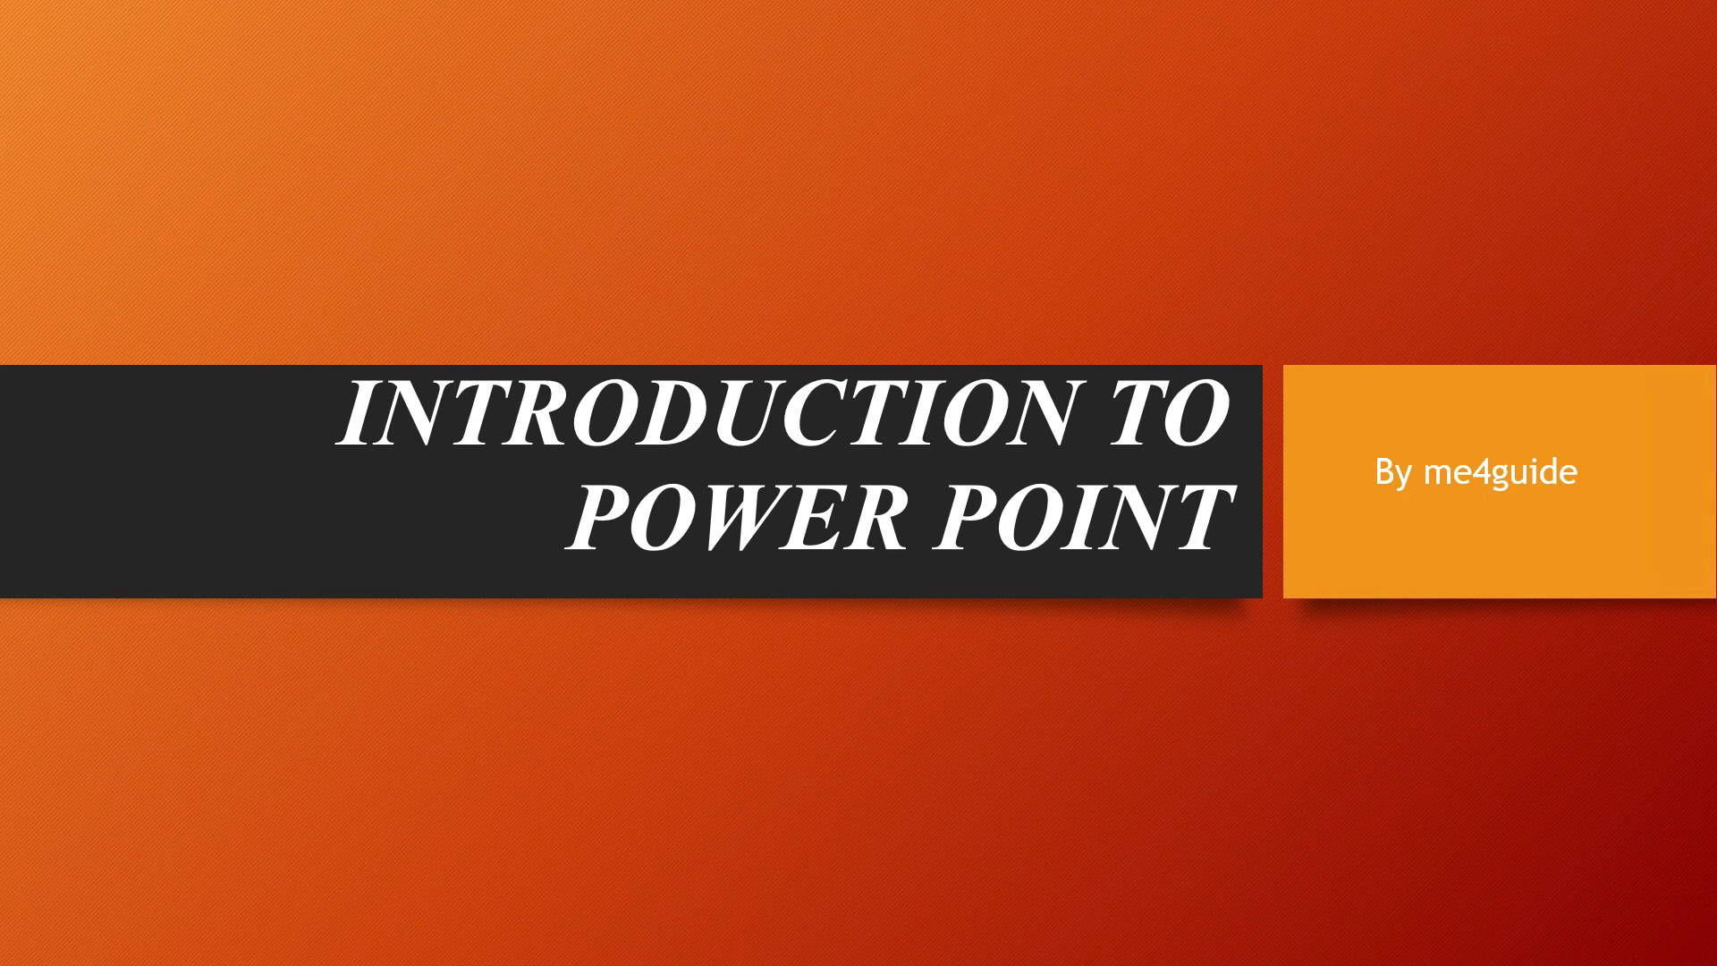
key("Right")
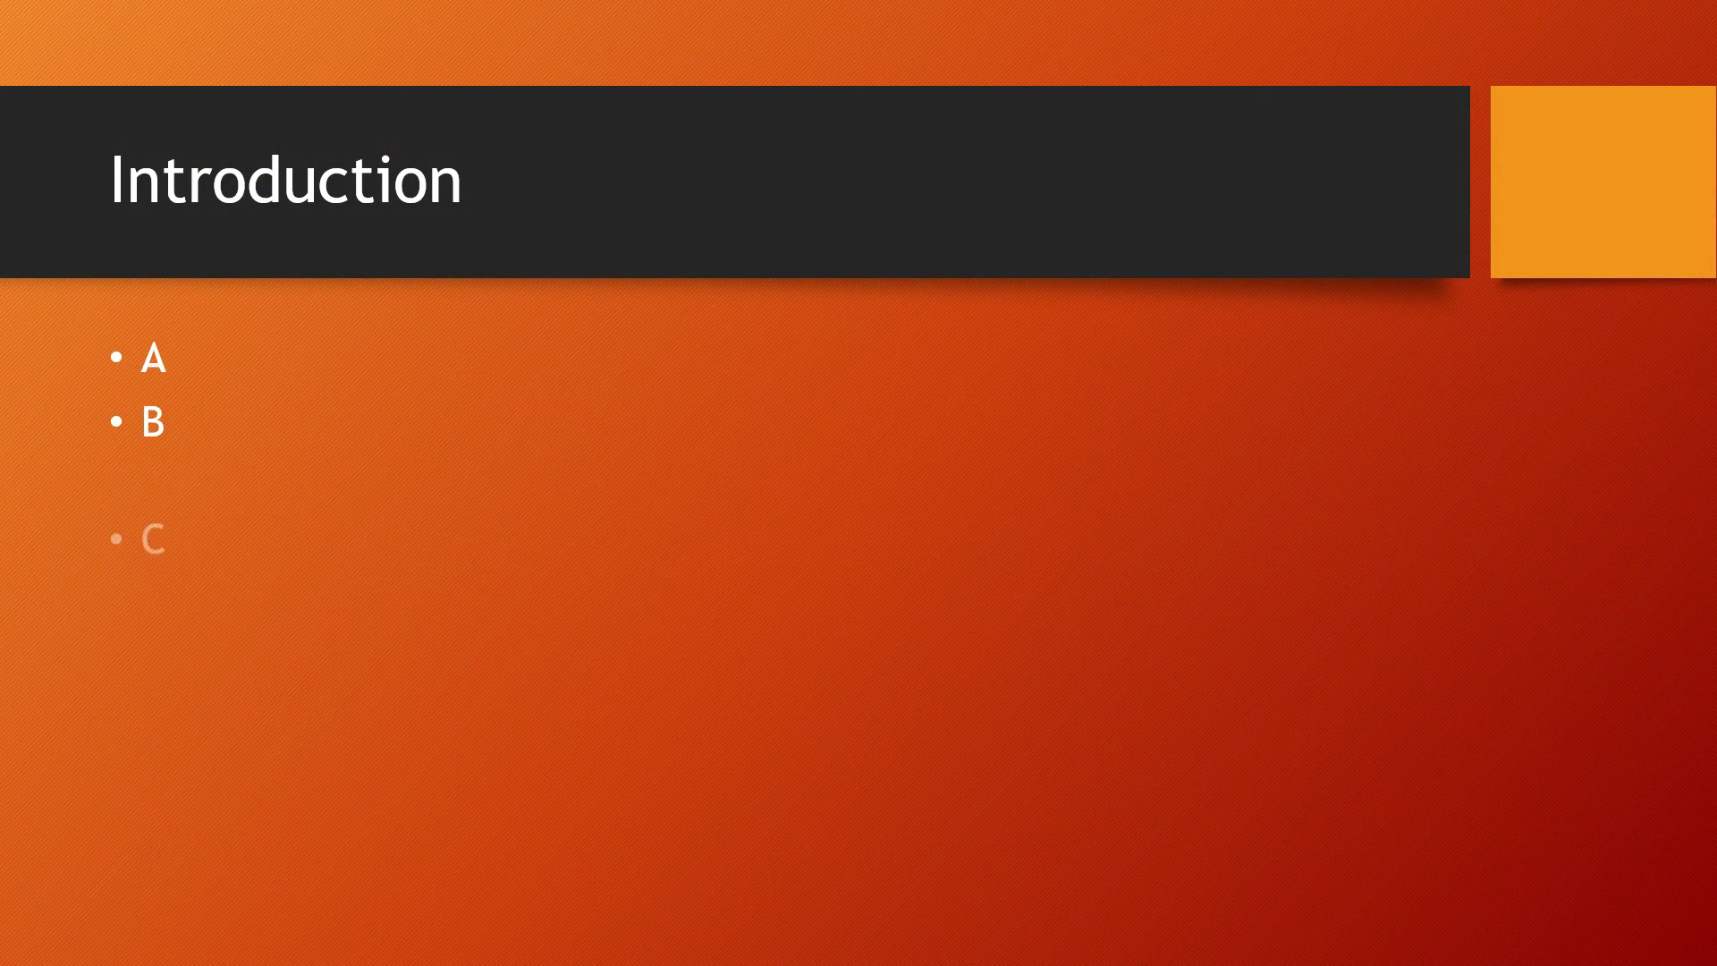
key("Escape")
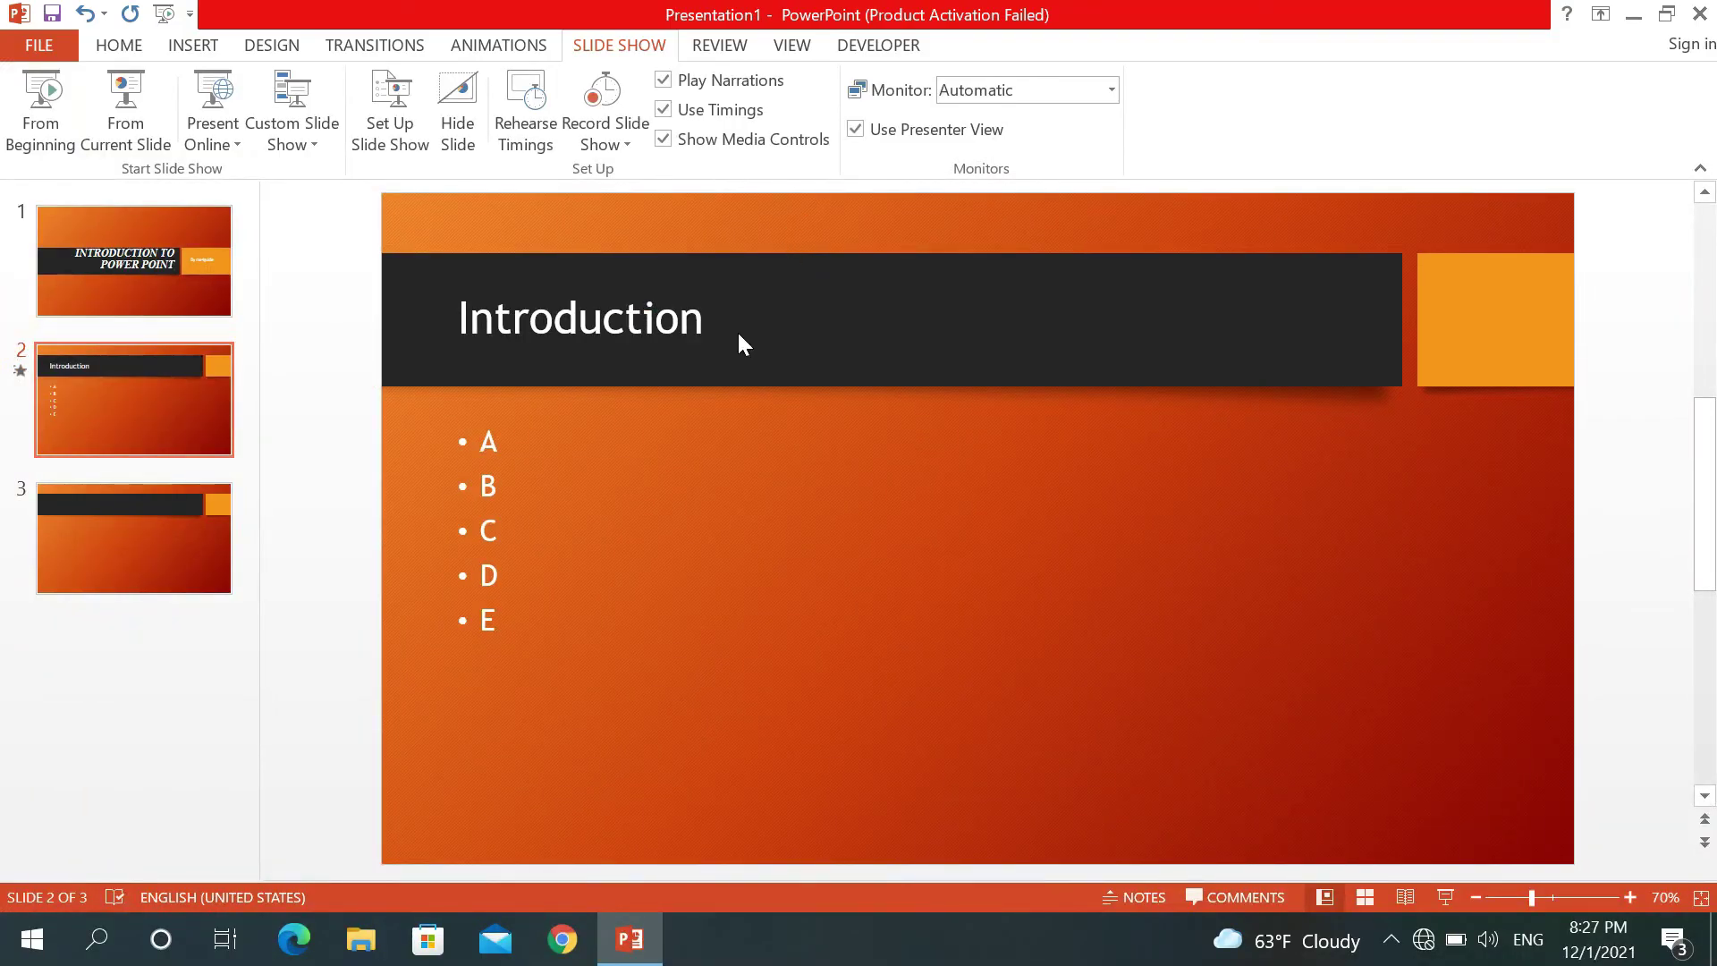
Step: Select the INTRODUCTION TO POWER POINT title slide and start the show from it with F5
left_click(174, 271)
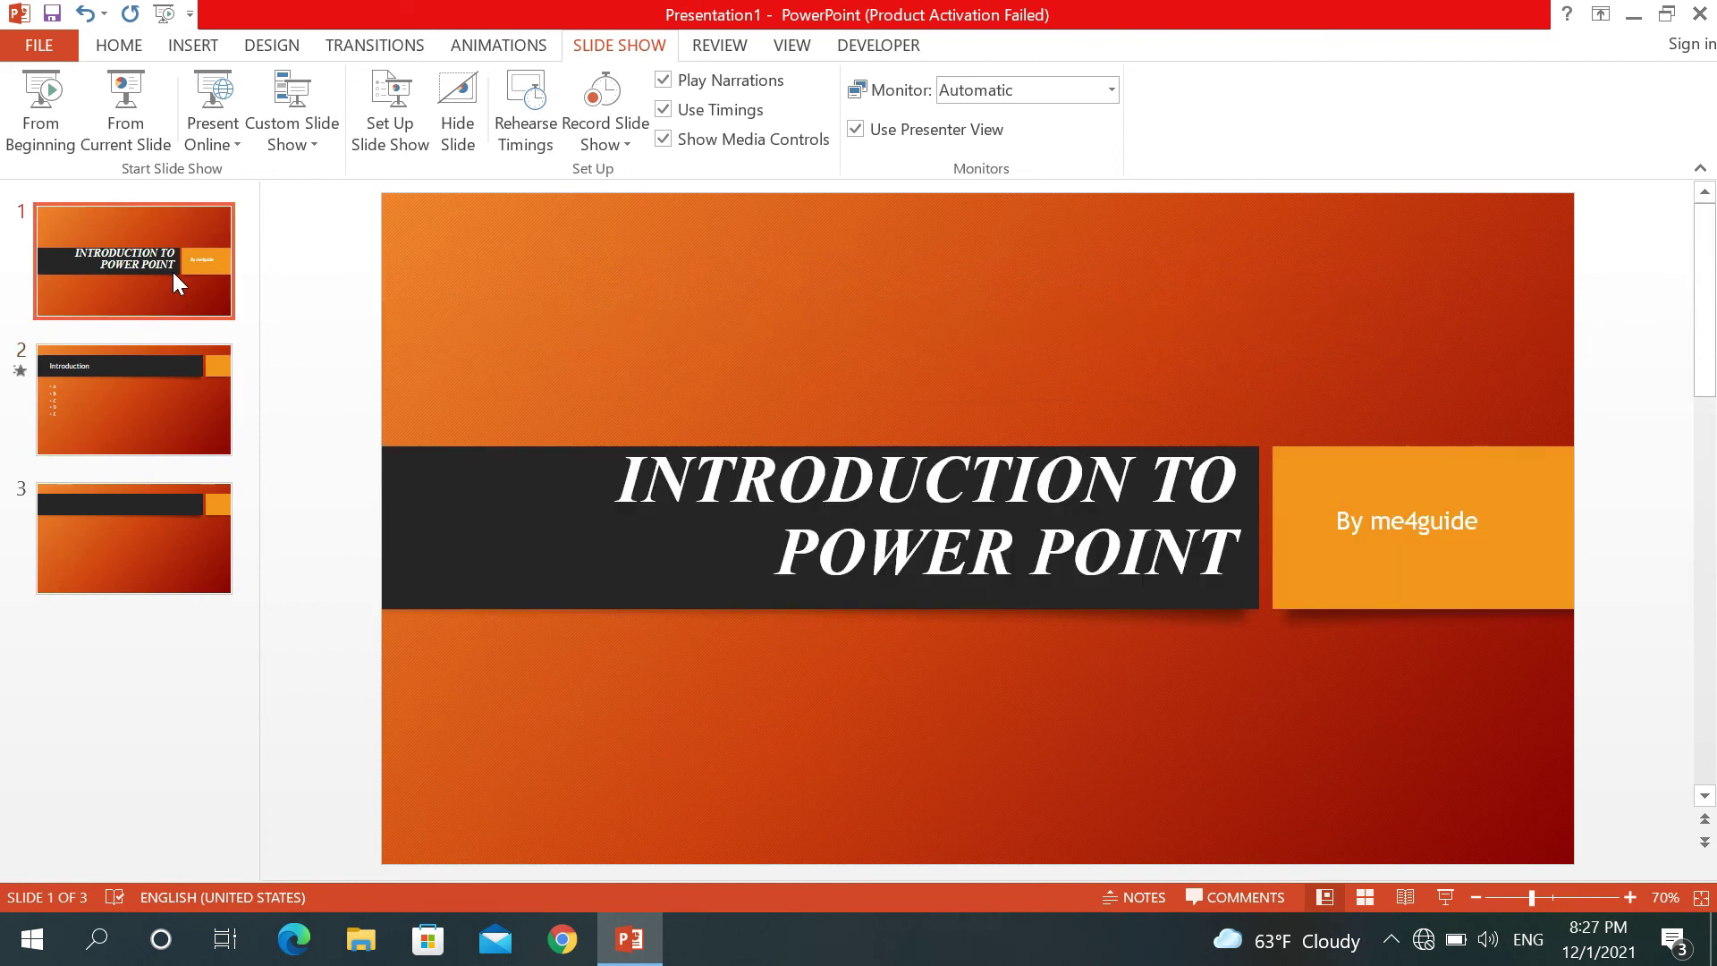
key("F5")
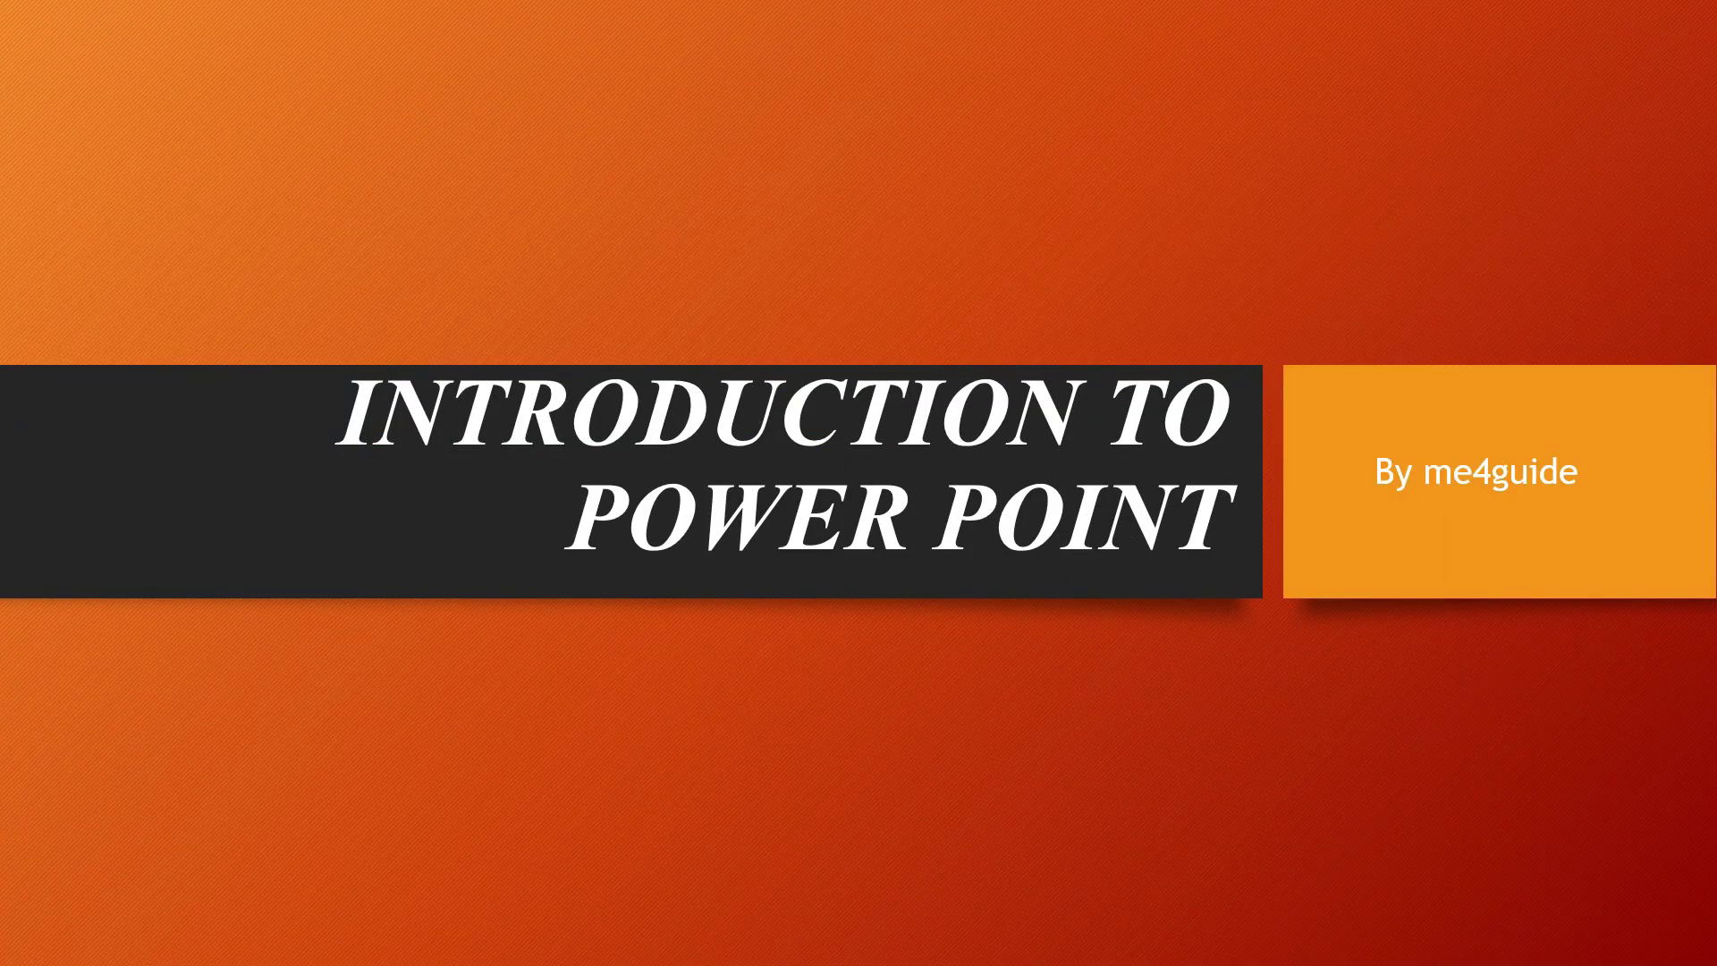